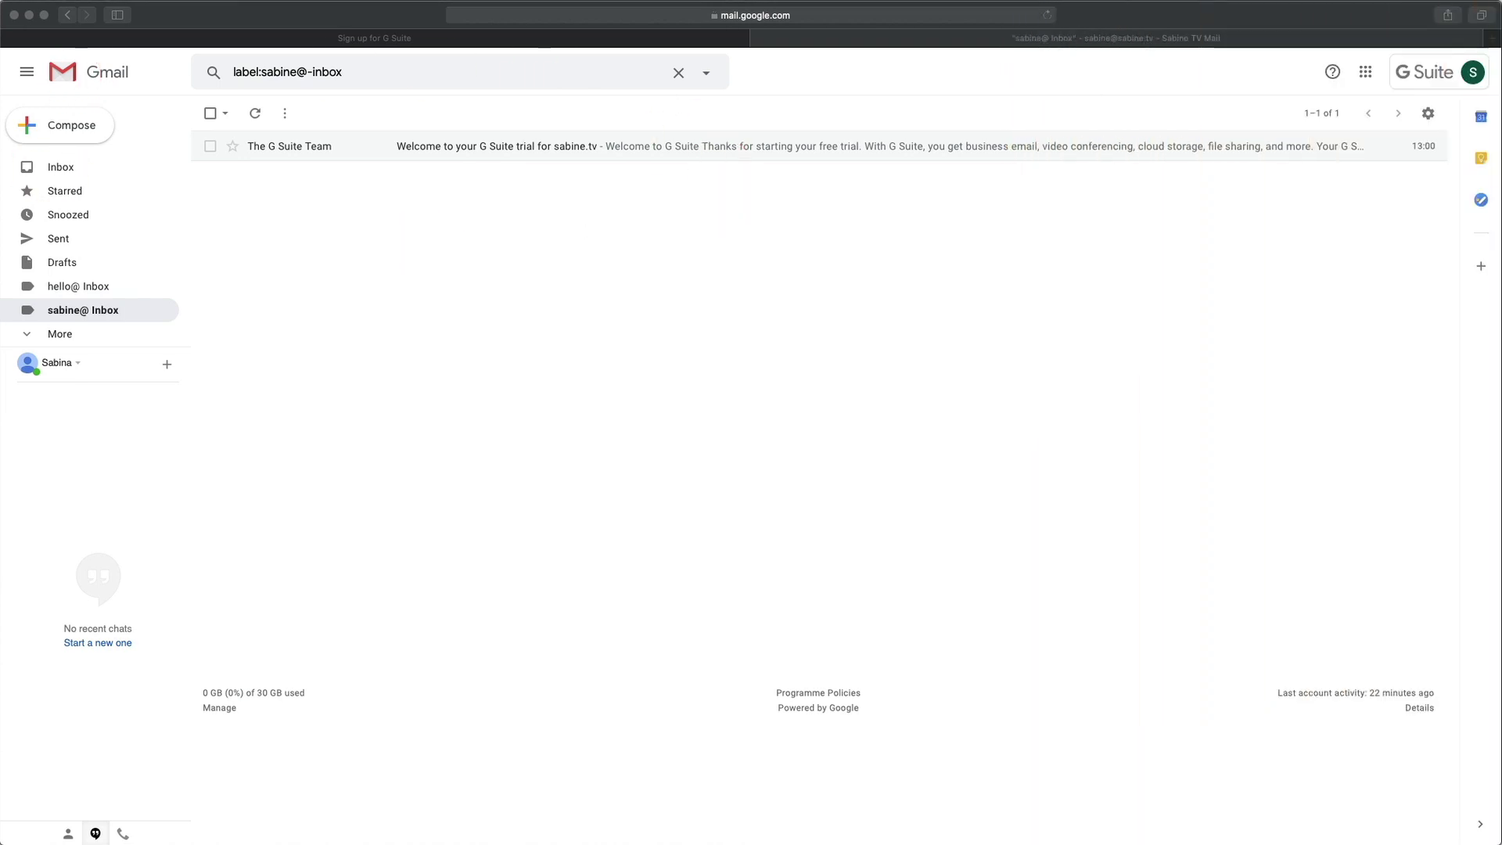
- Launch Google Admin from Gmail's apps grid, reaching the G Suite Basic trial home
click(1368, 76)
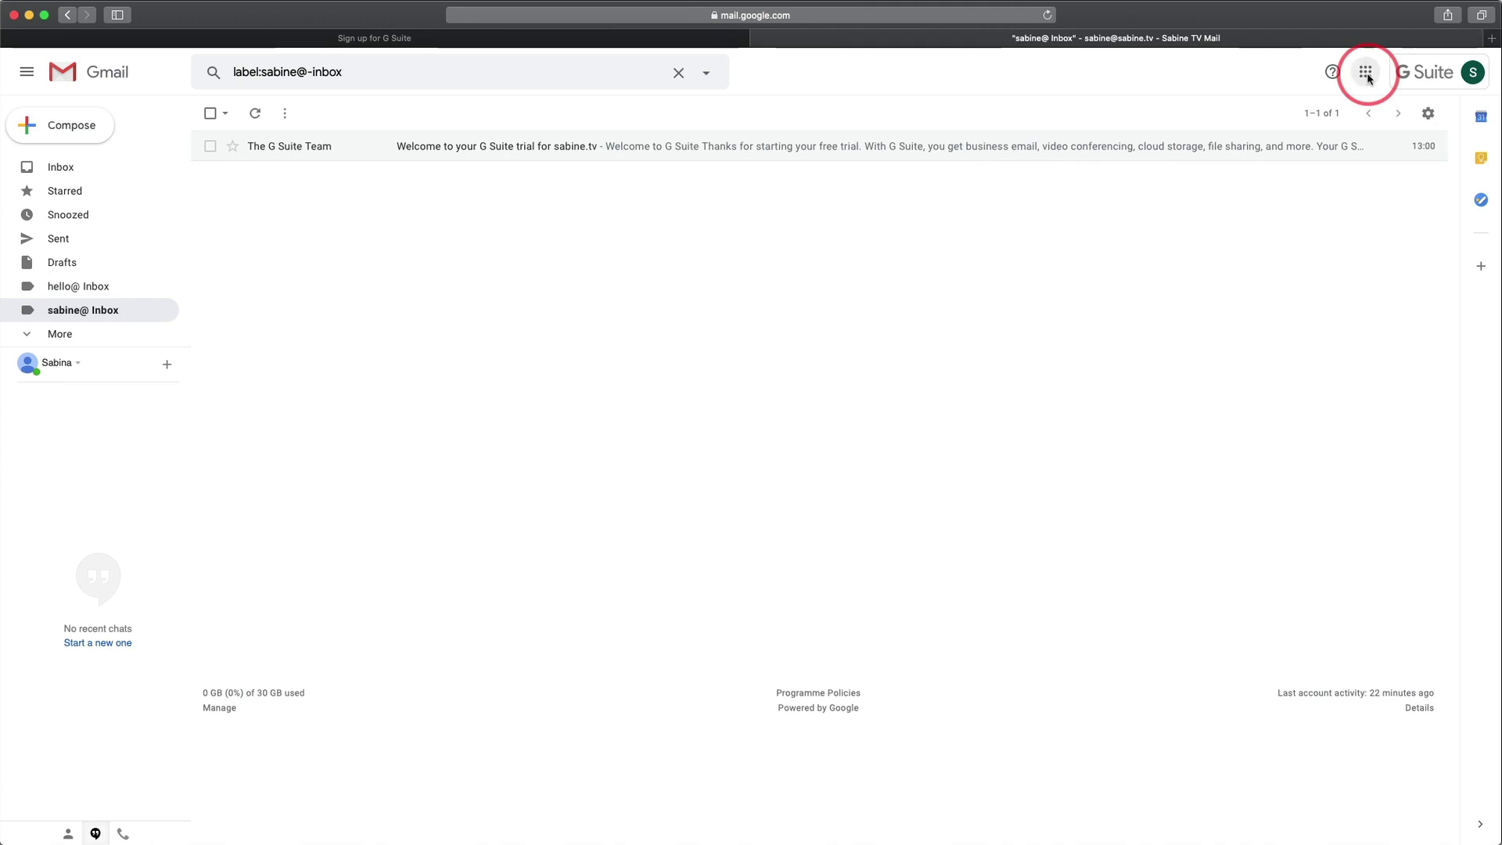
scroll(1399, 255, down, 3)
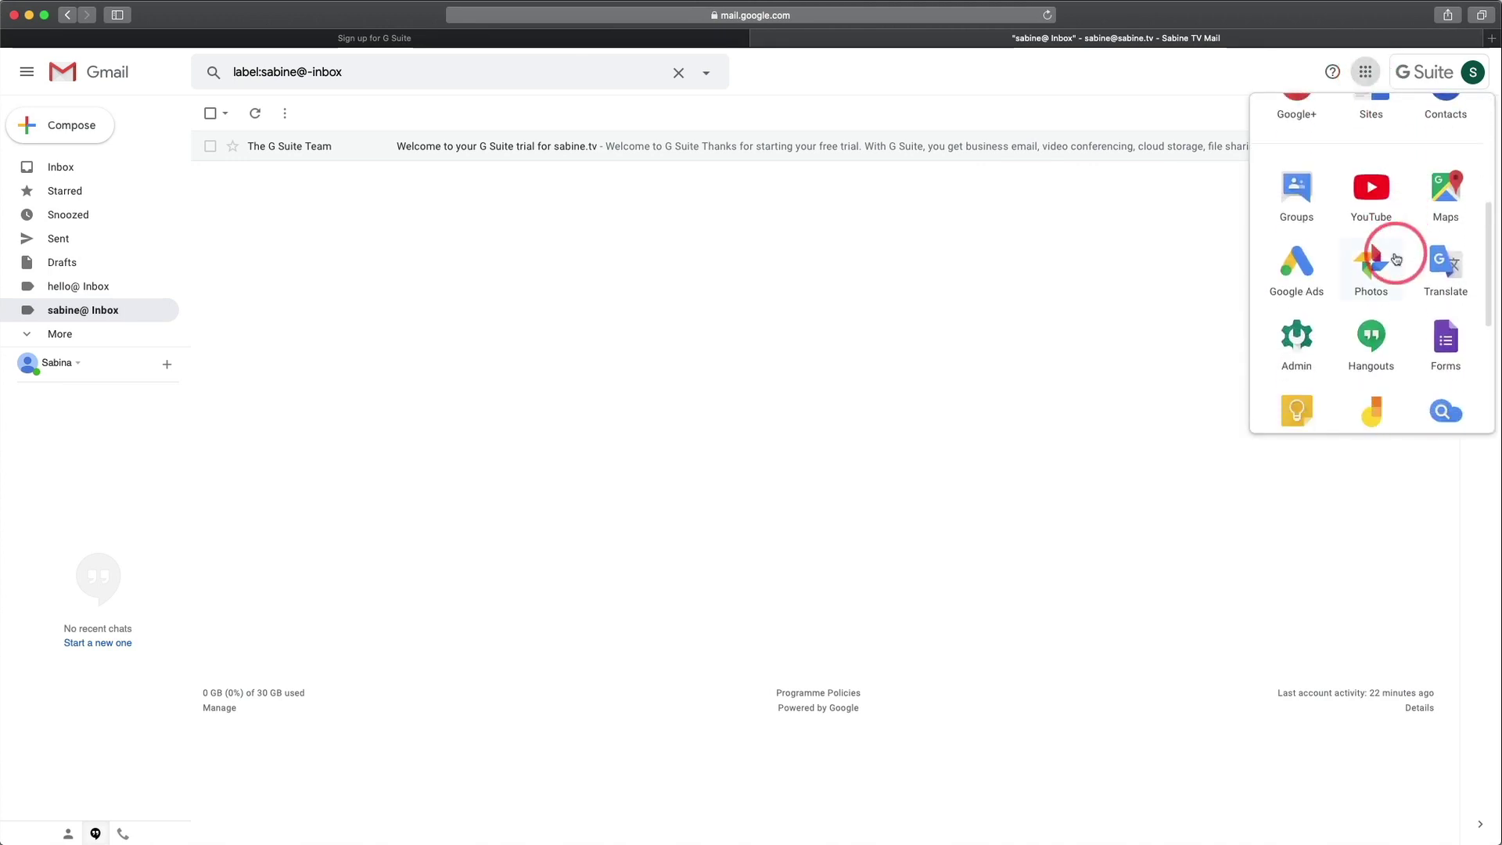
scroll(1396, 259, down, 1)
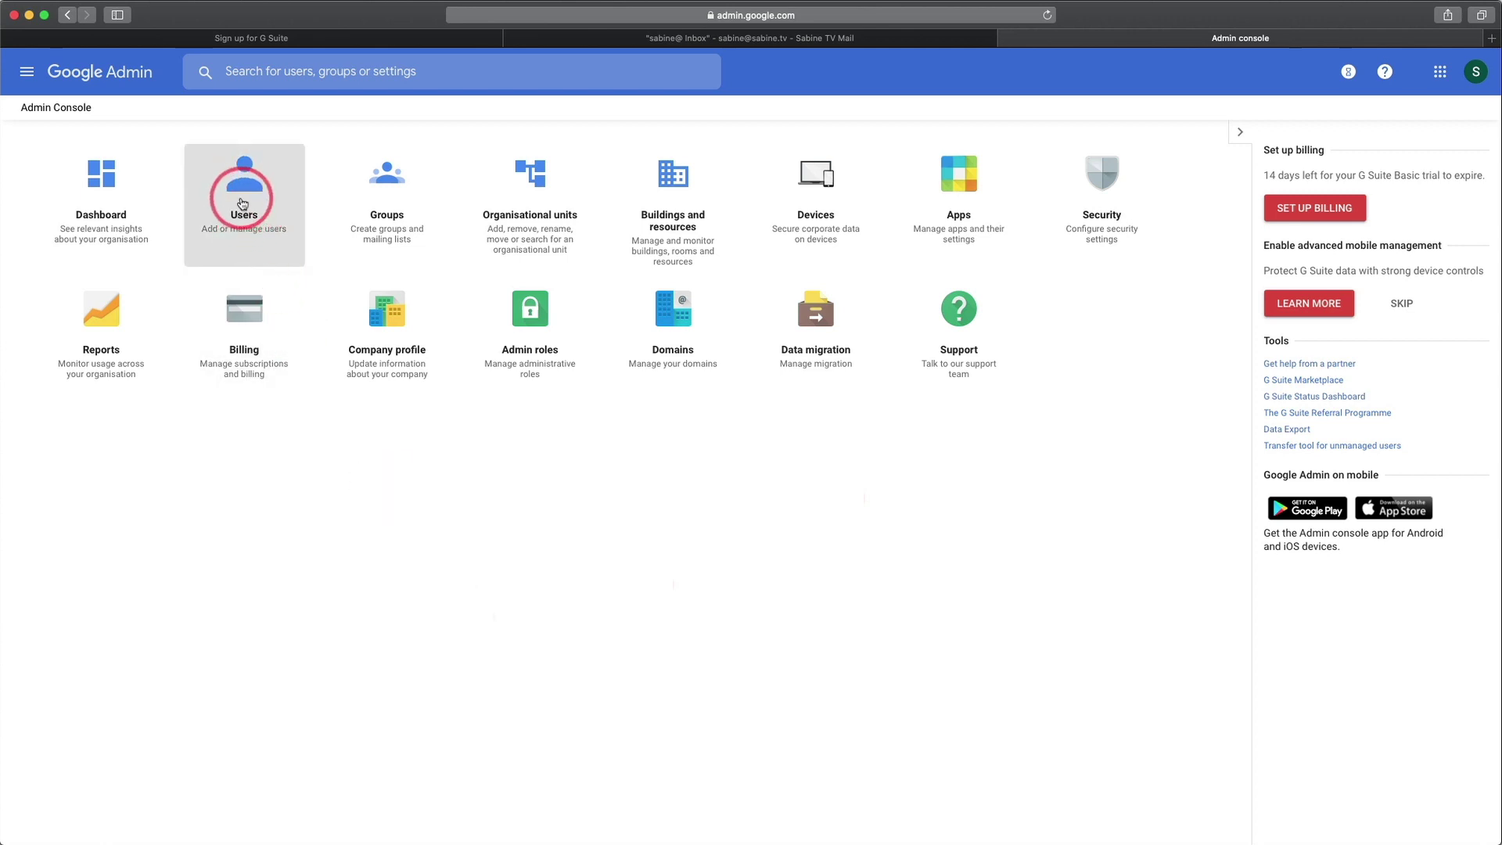
click(243, 204)
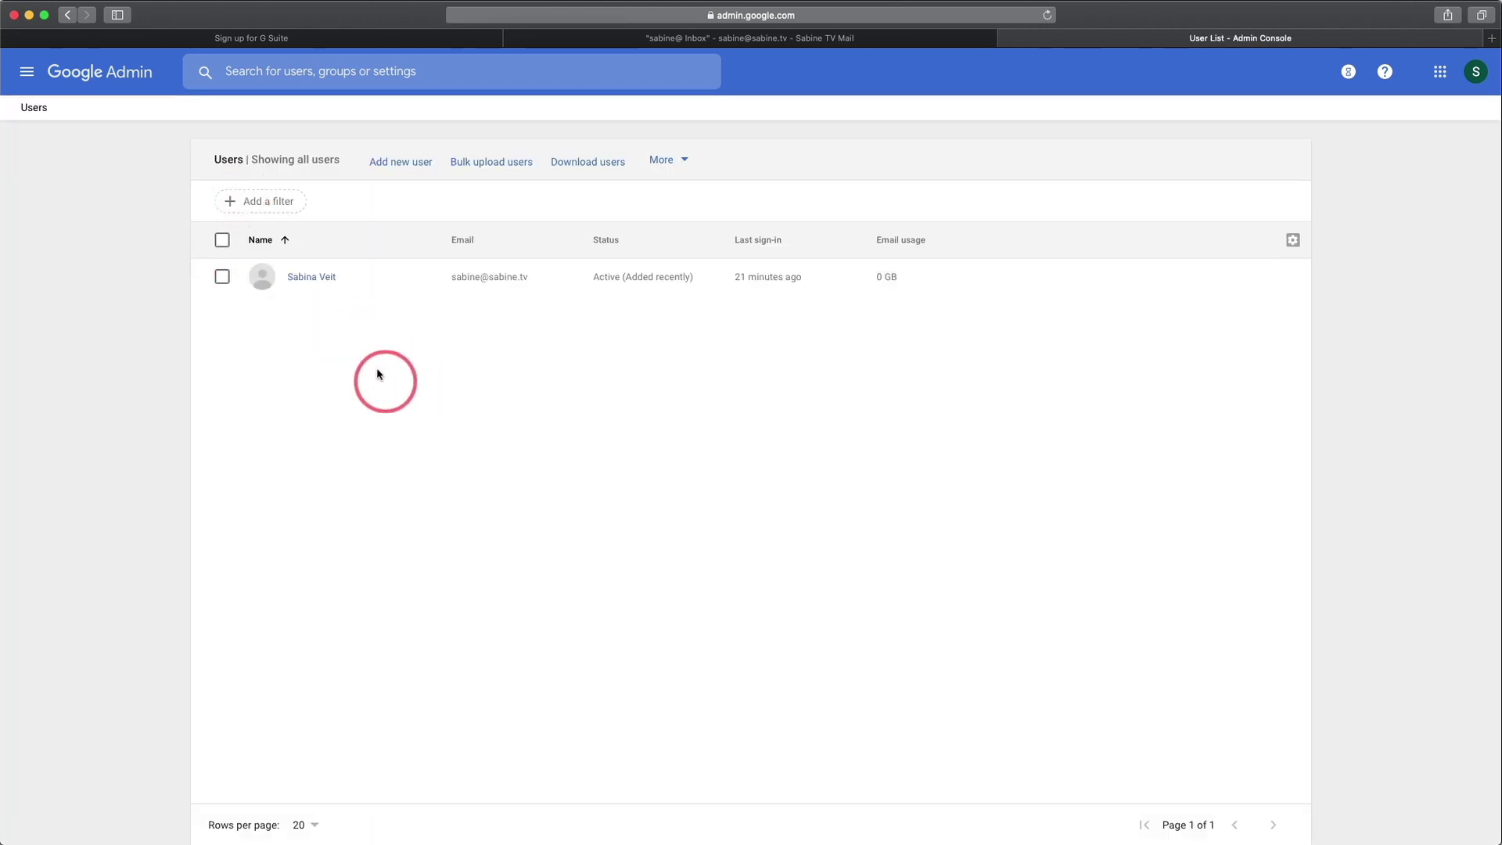
mouse_move(311, 277)
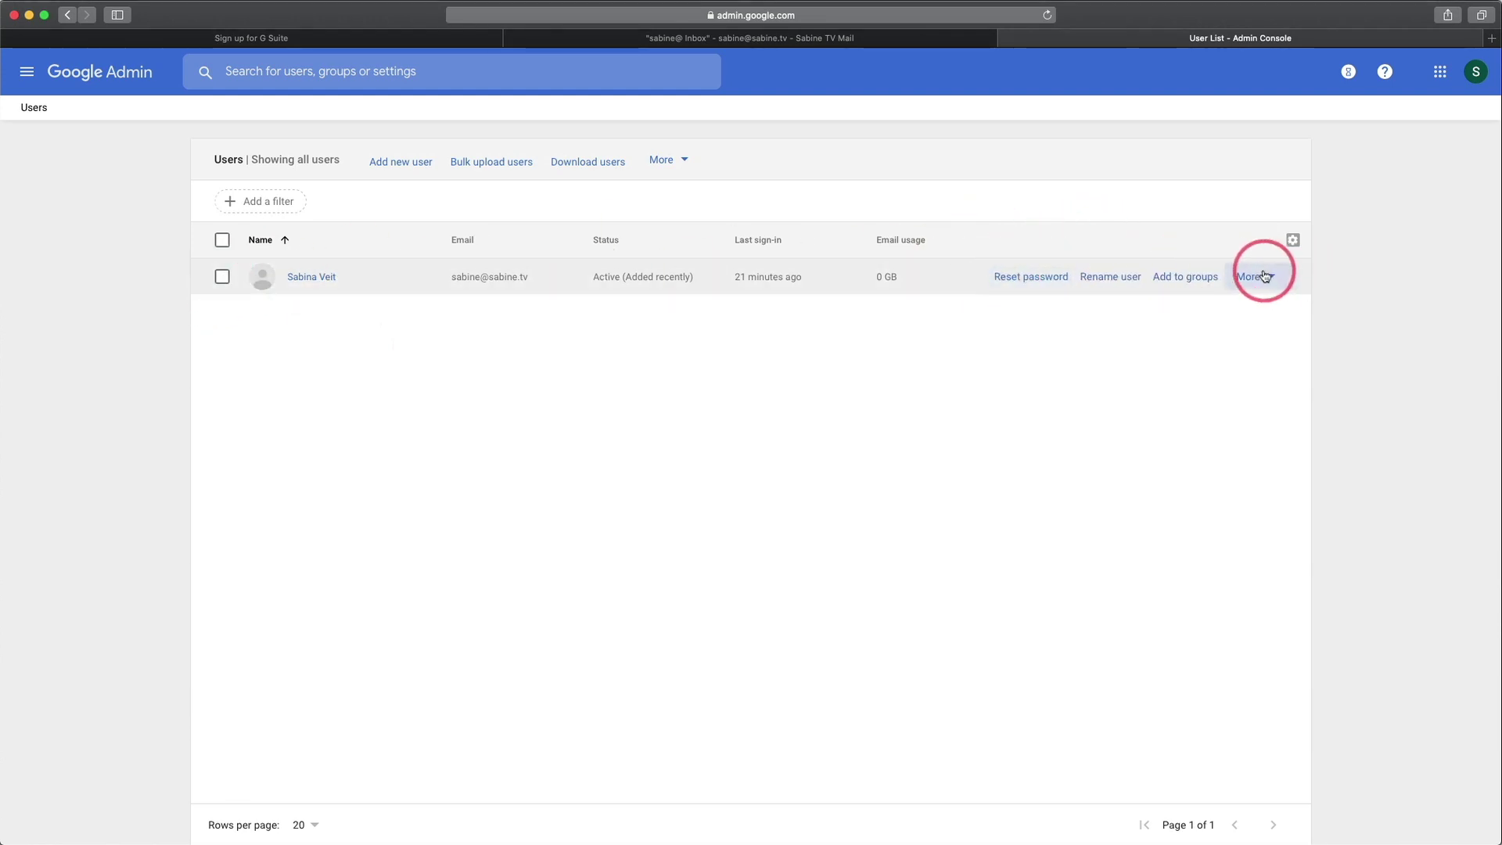
click(311, 279)
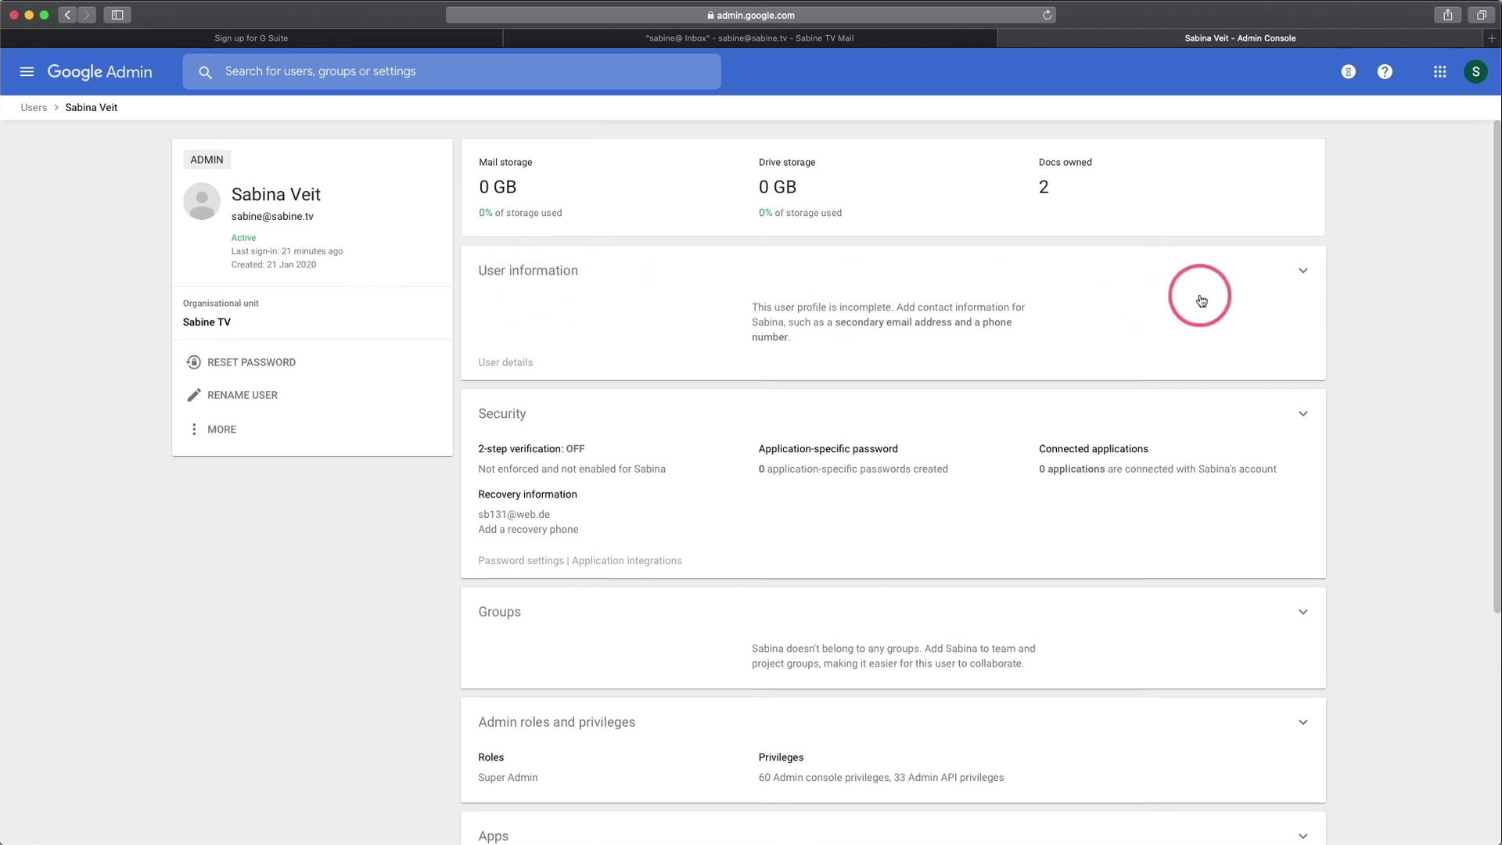
click(1304, 273)
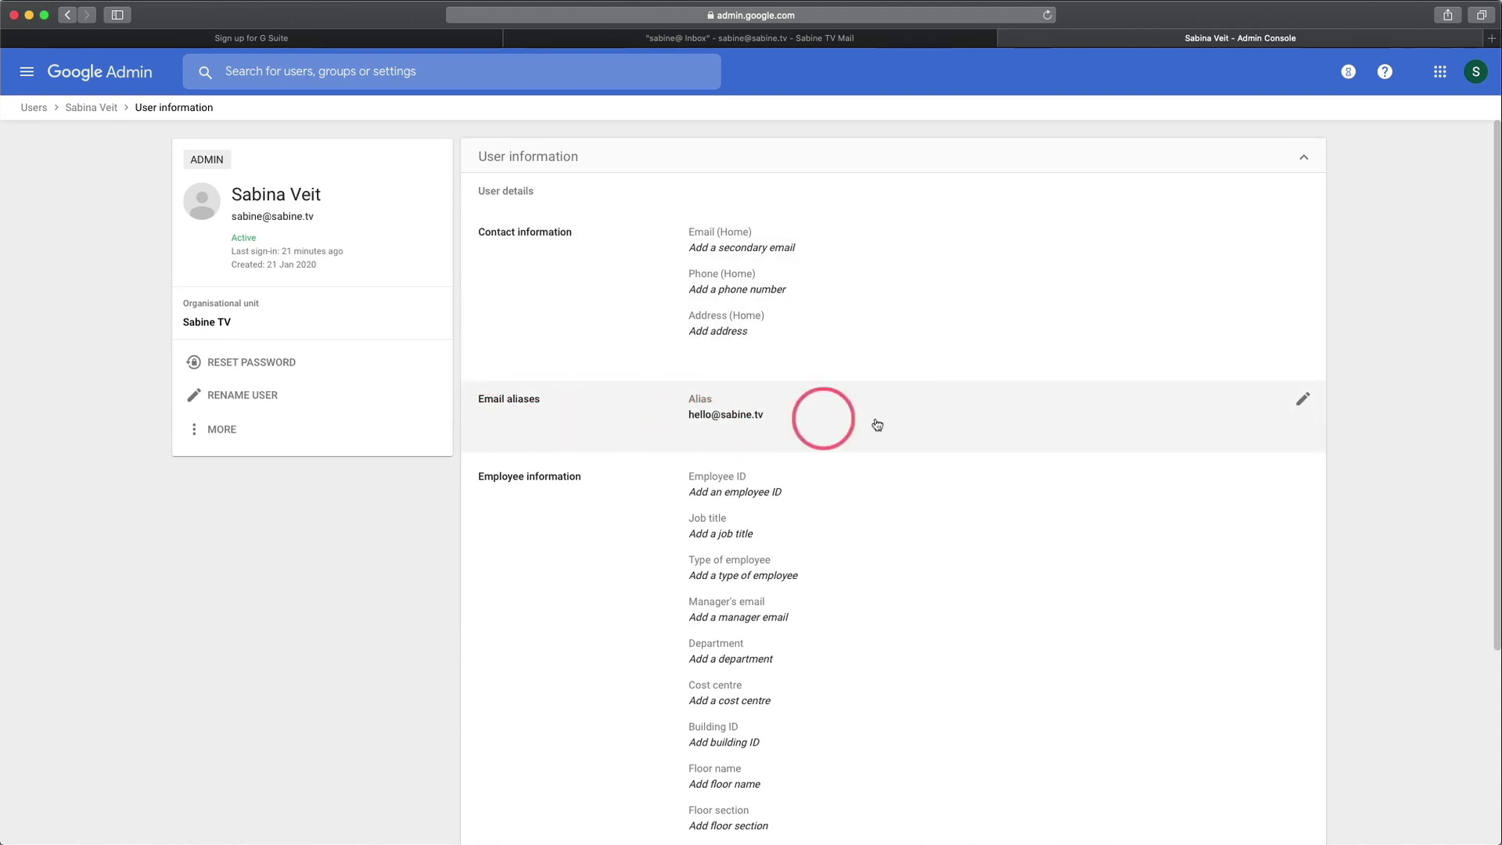
click(1302, 404)
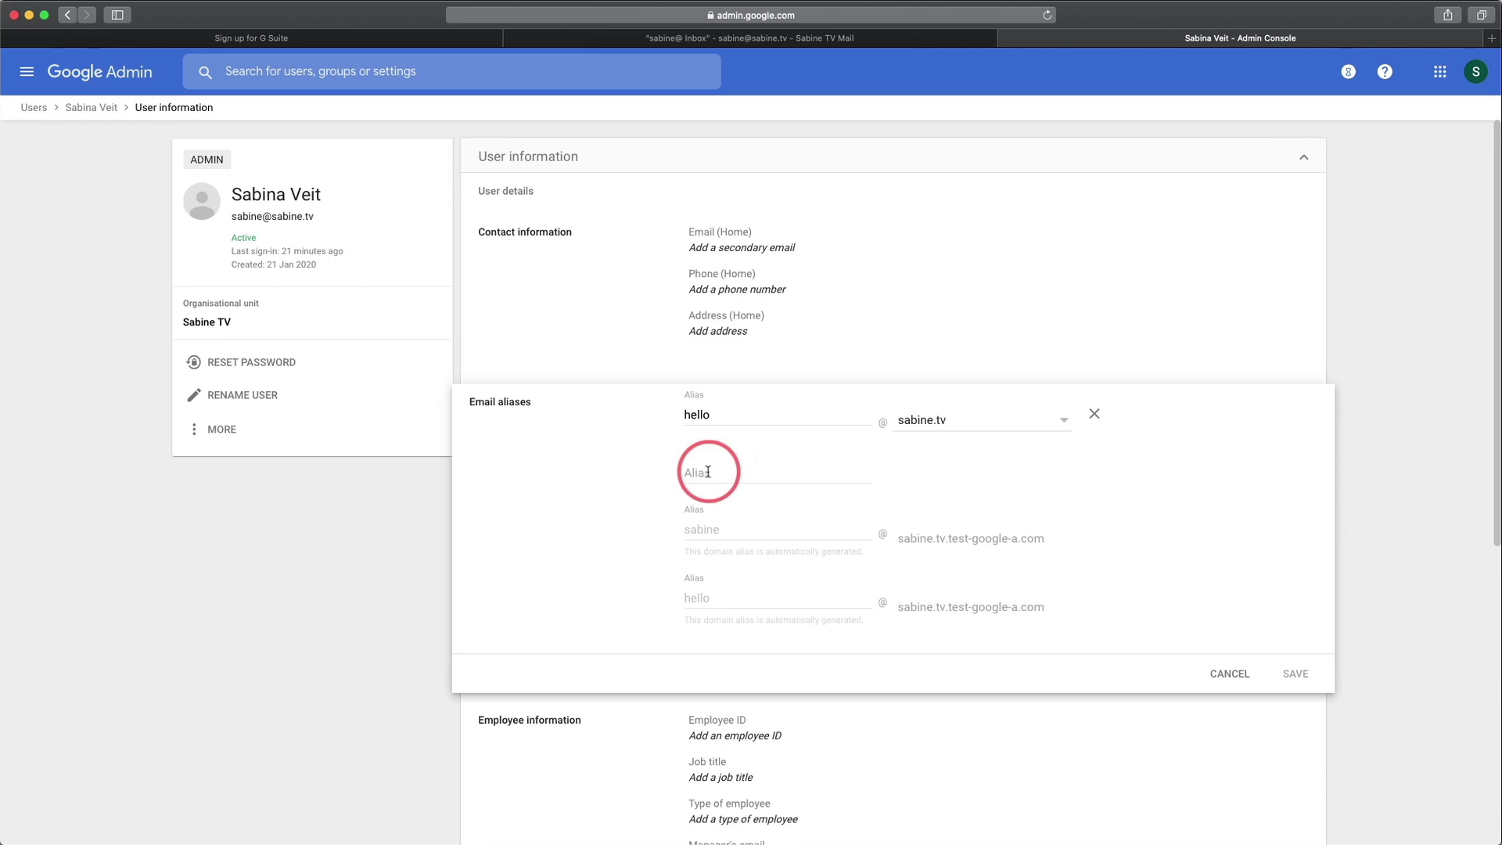
click(707, 471)
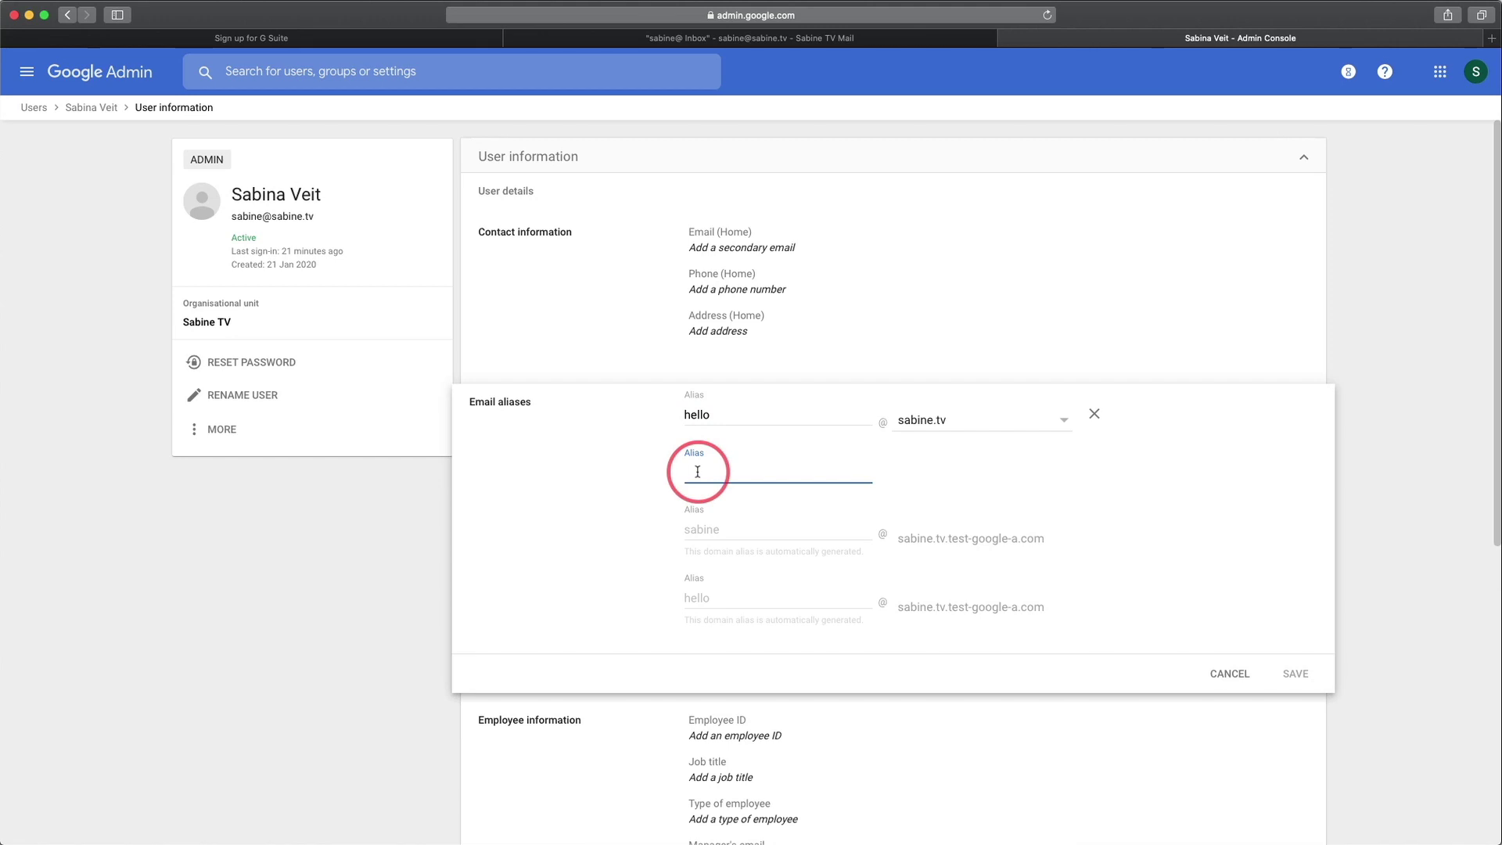
text(jane)
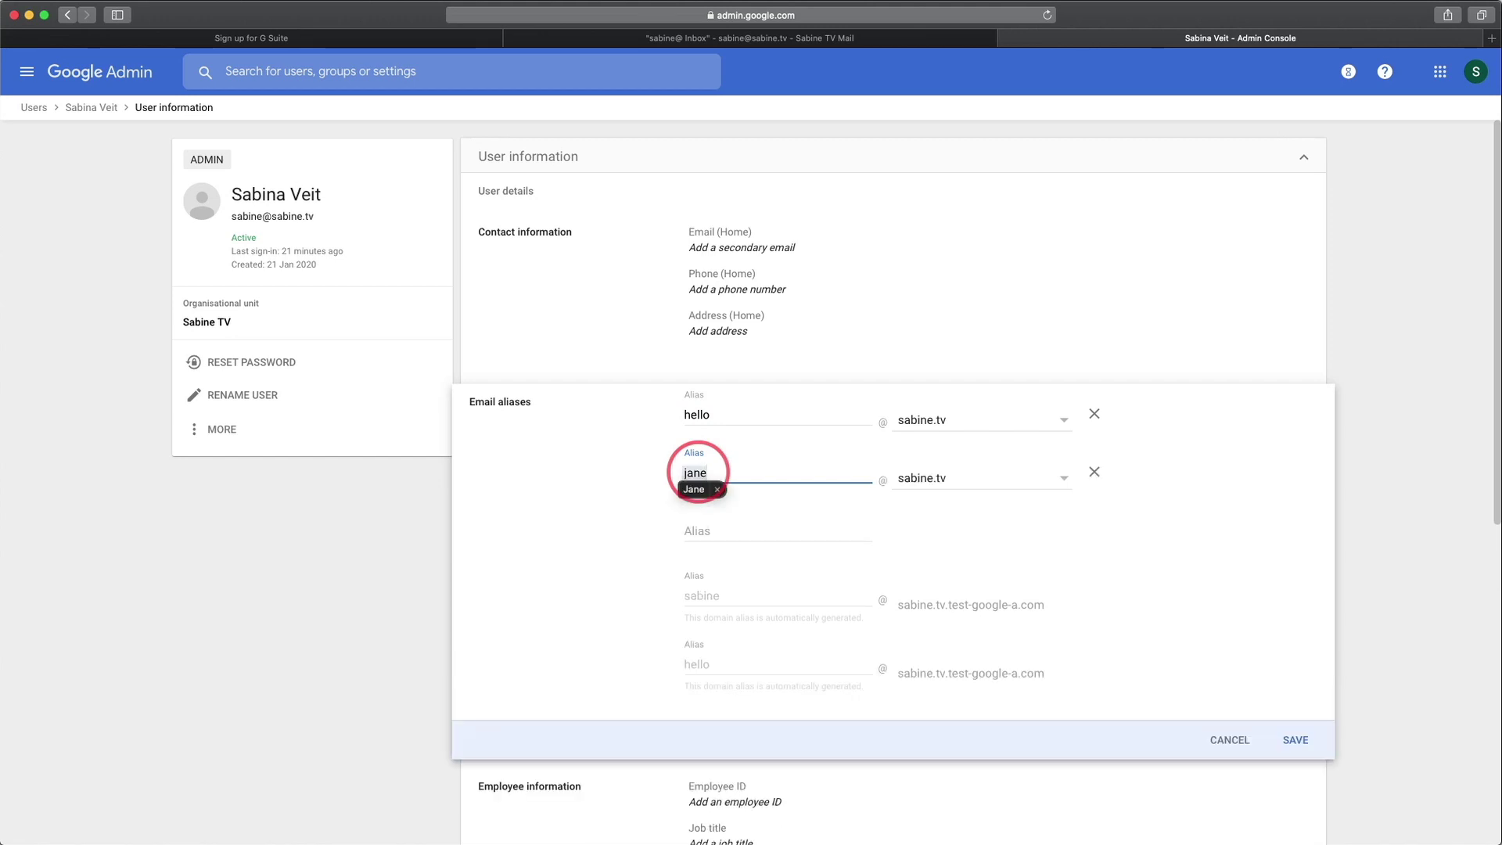
click(717, 493)
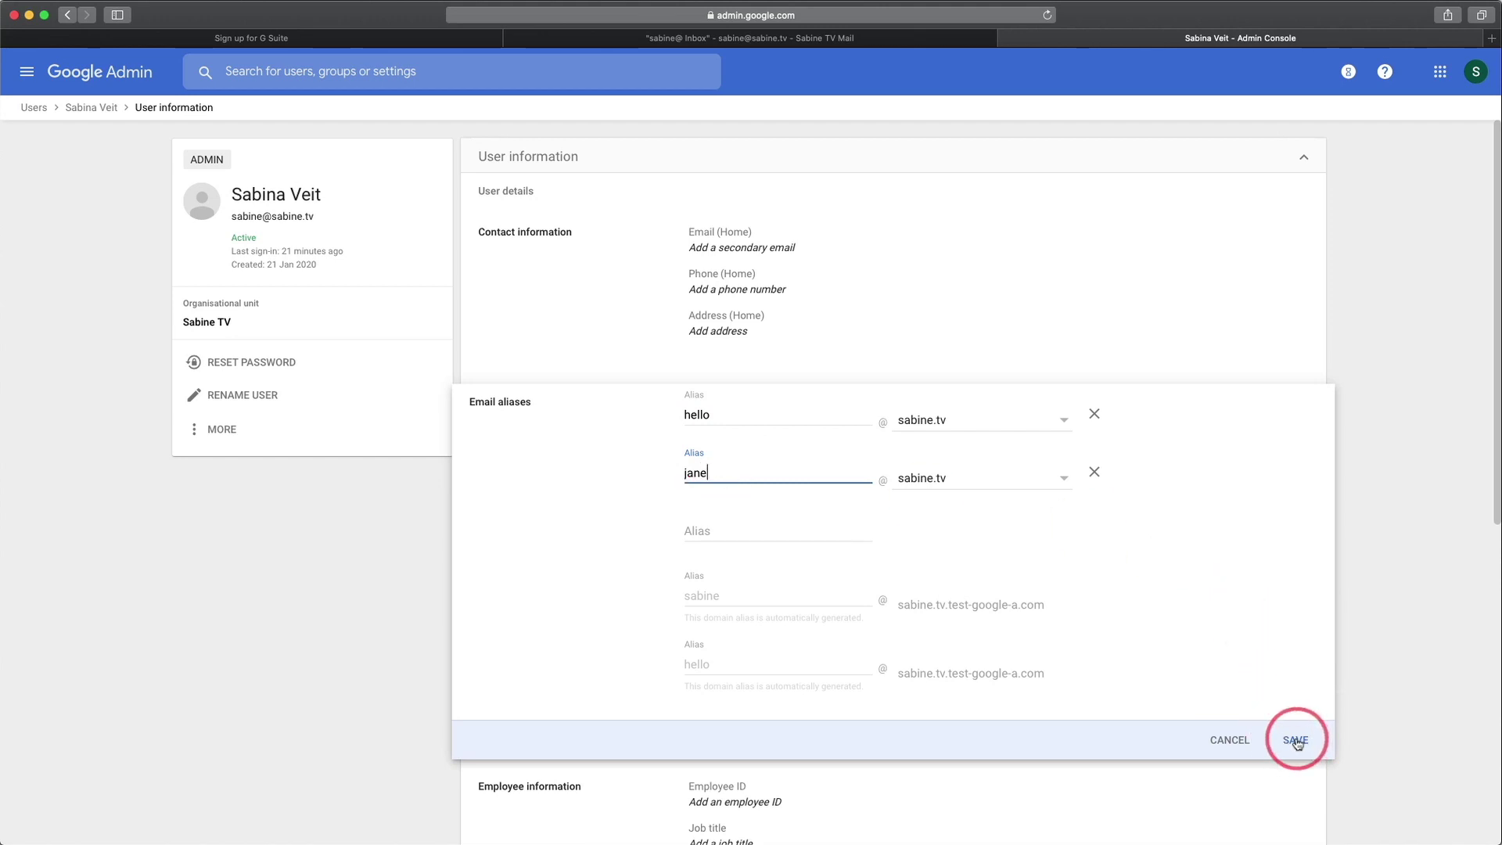
click(1295, 740)
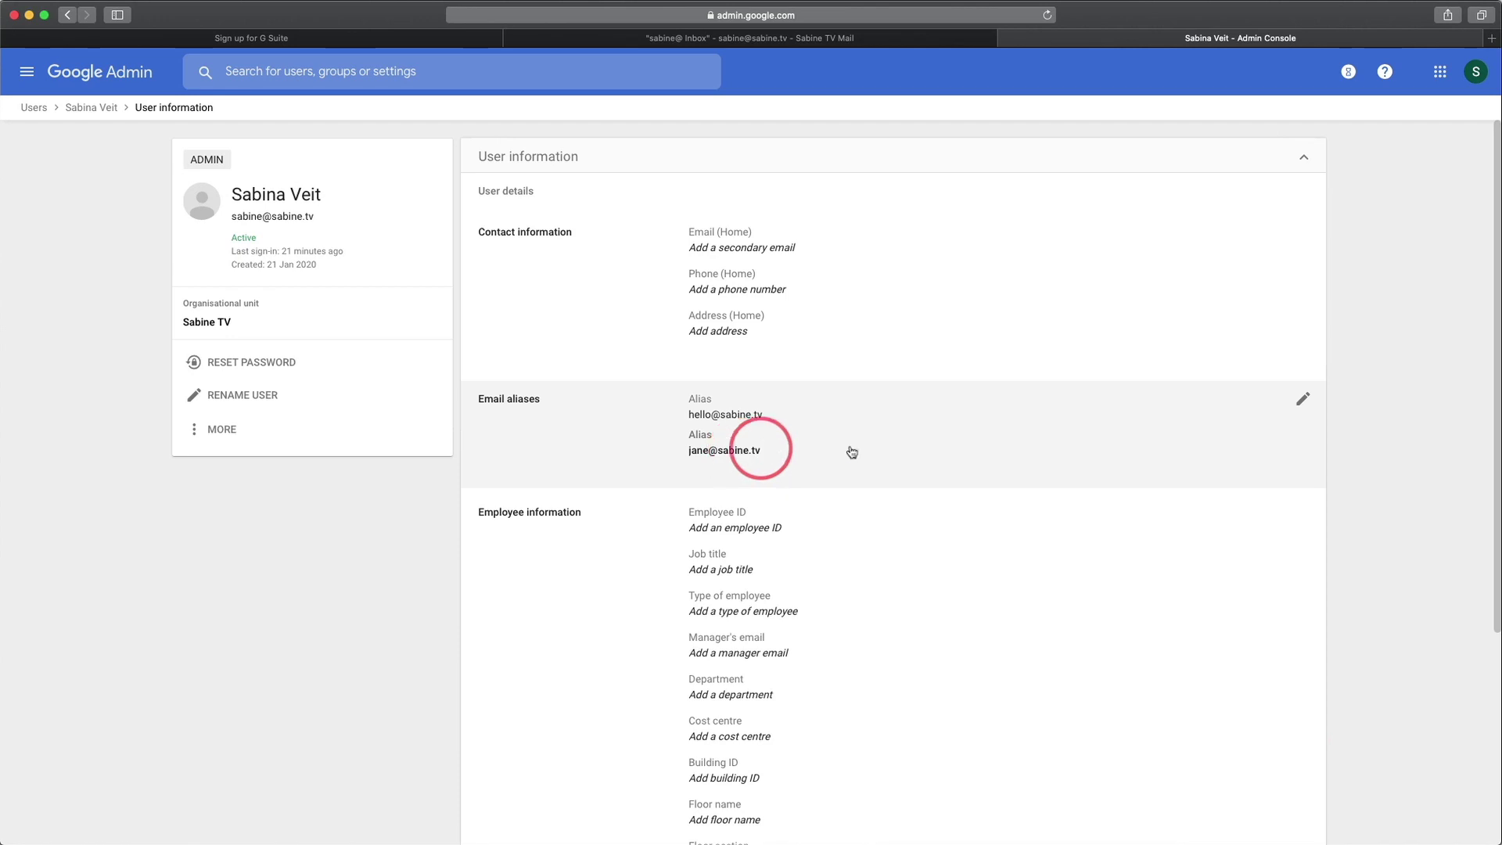
click(1302, 399)
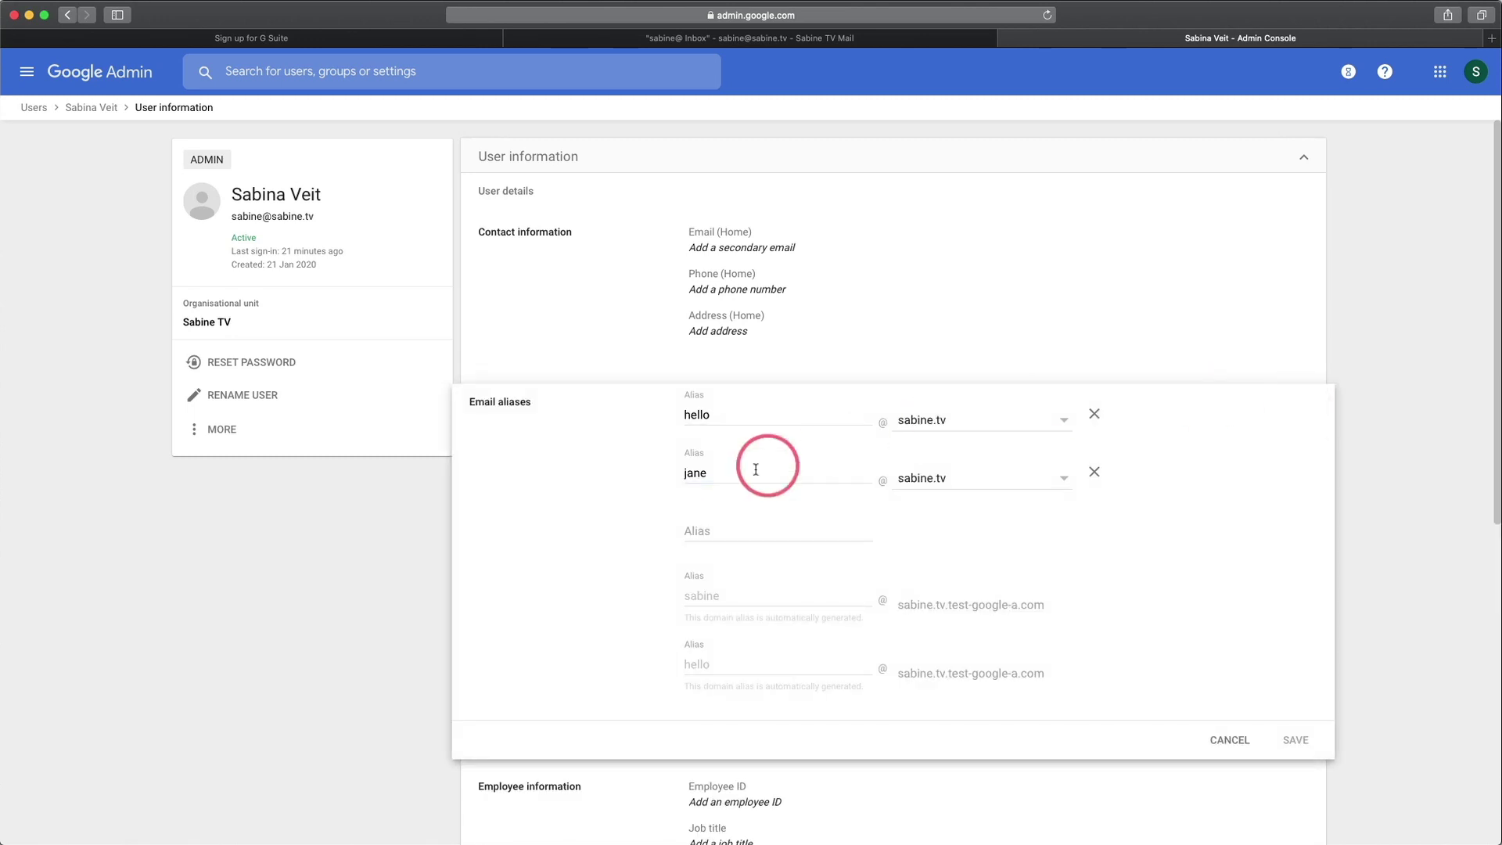
click(686, 529)
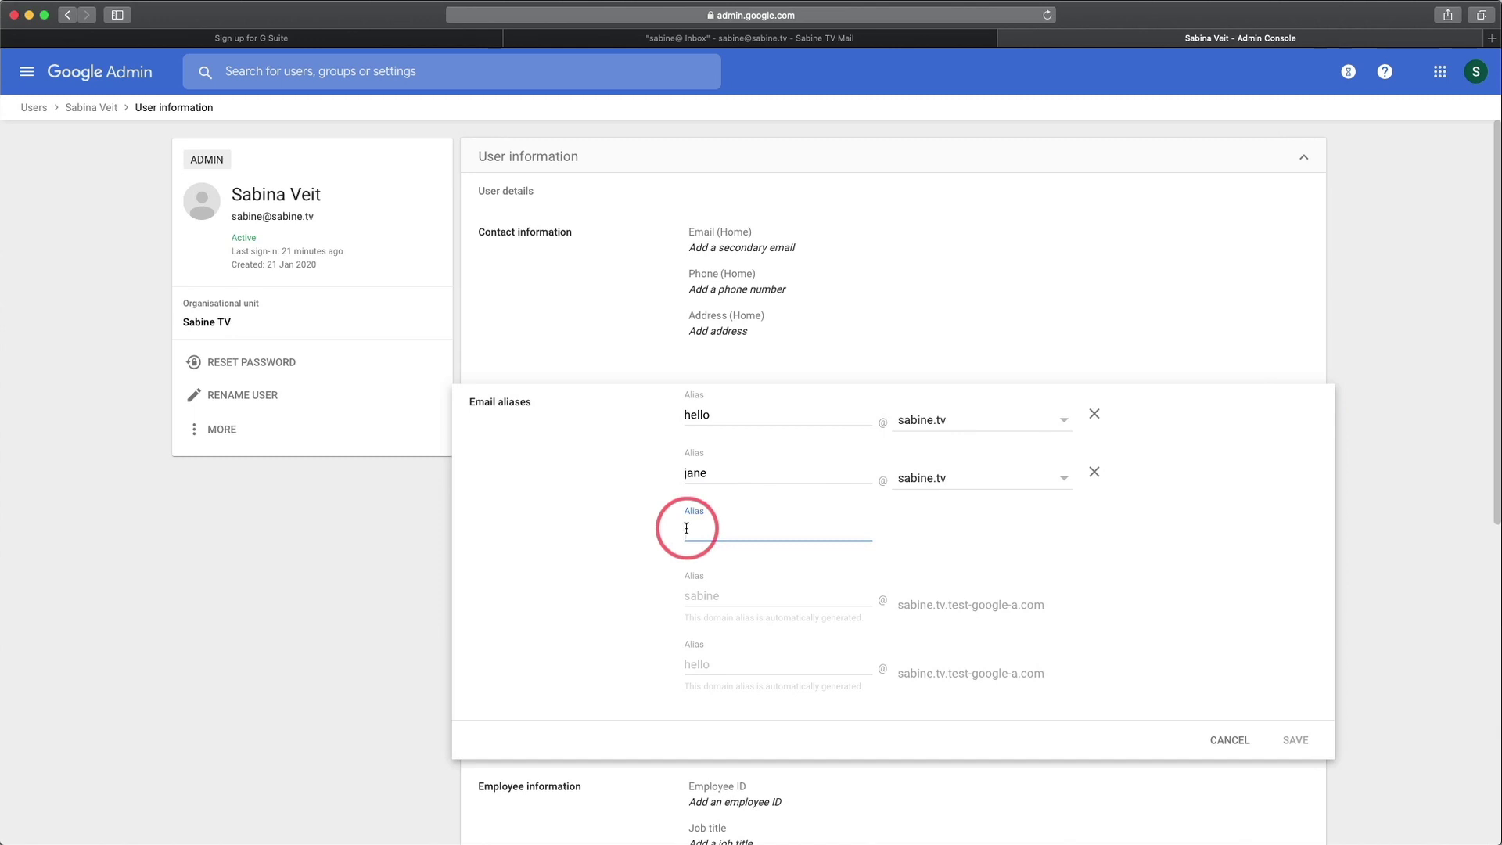
text(vip)
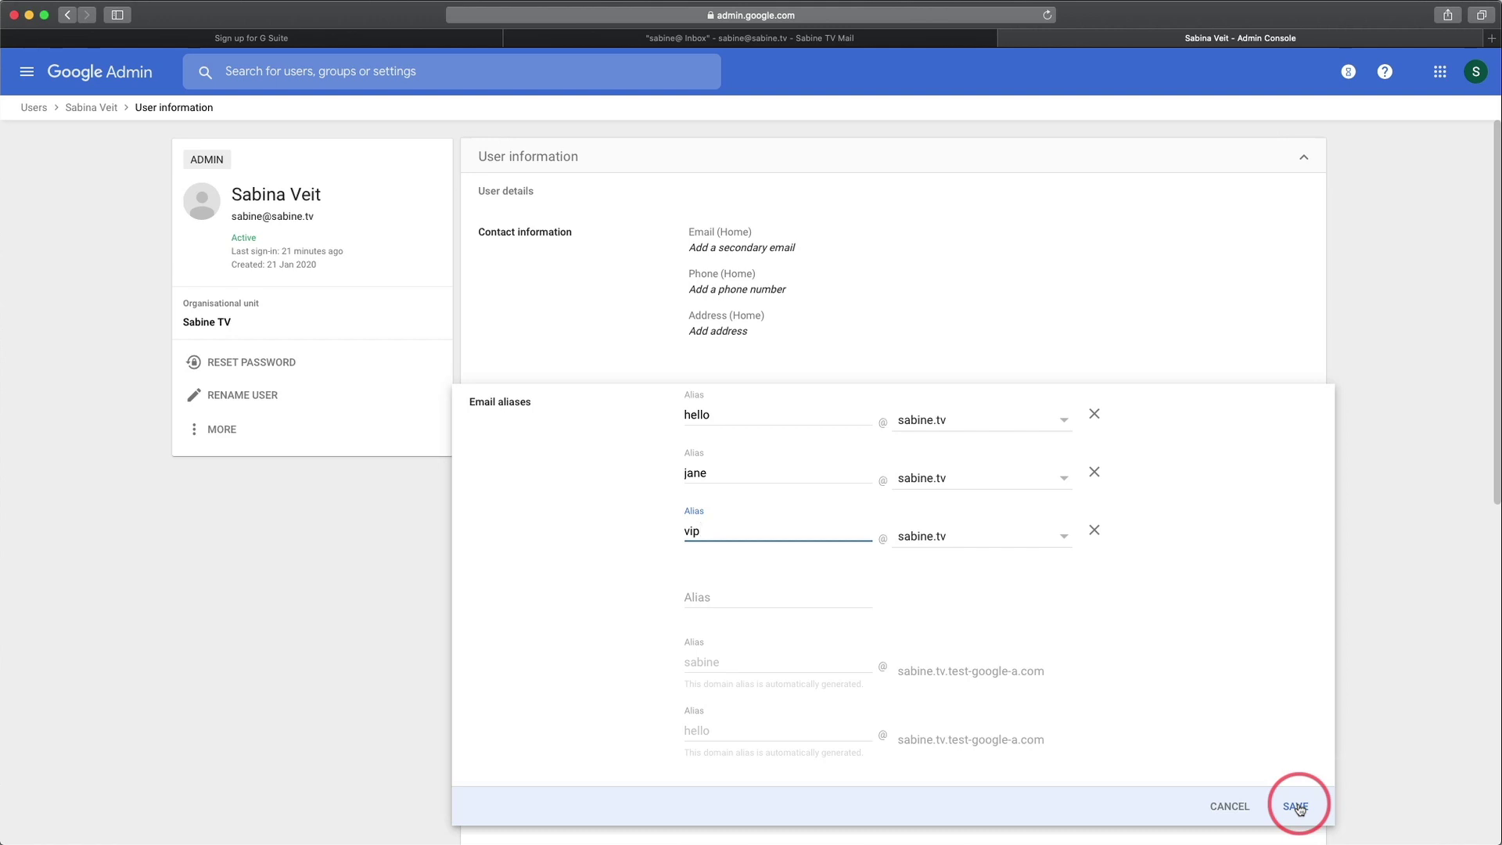
click(1296, 807)
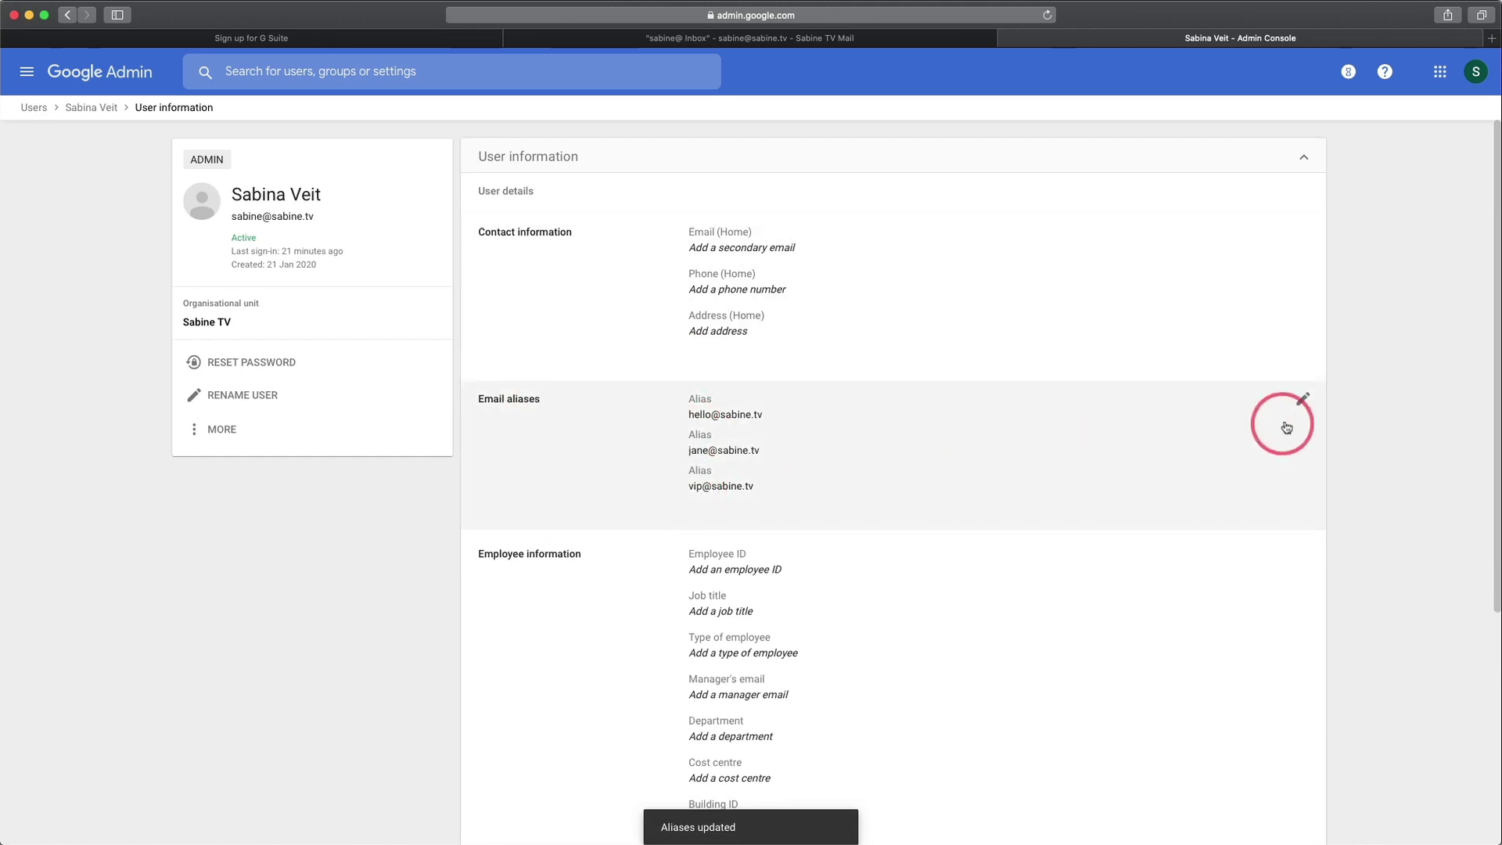
- Close the reopened alias editor without changes and return to the Gmail tab
click(1303, 398)
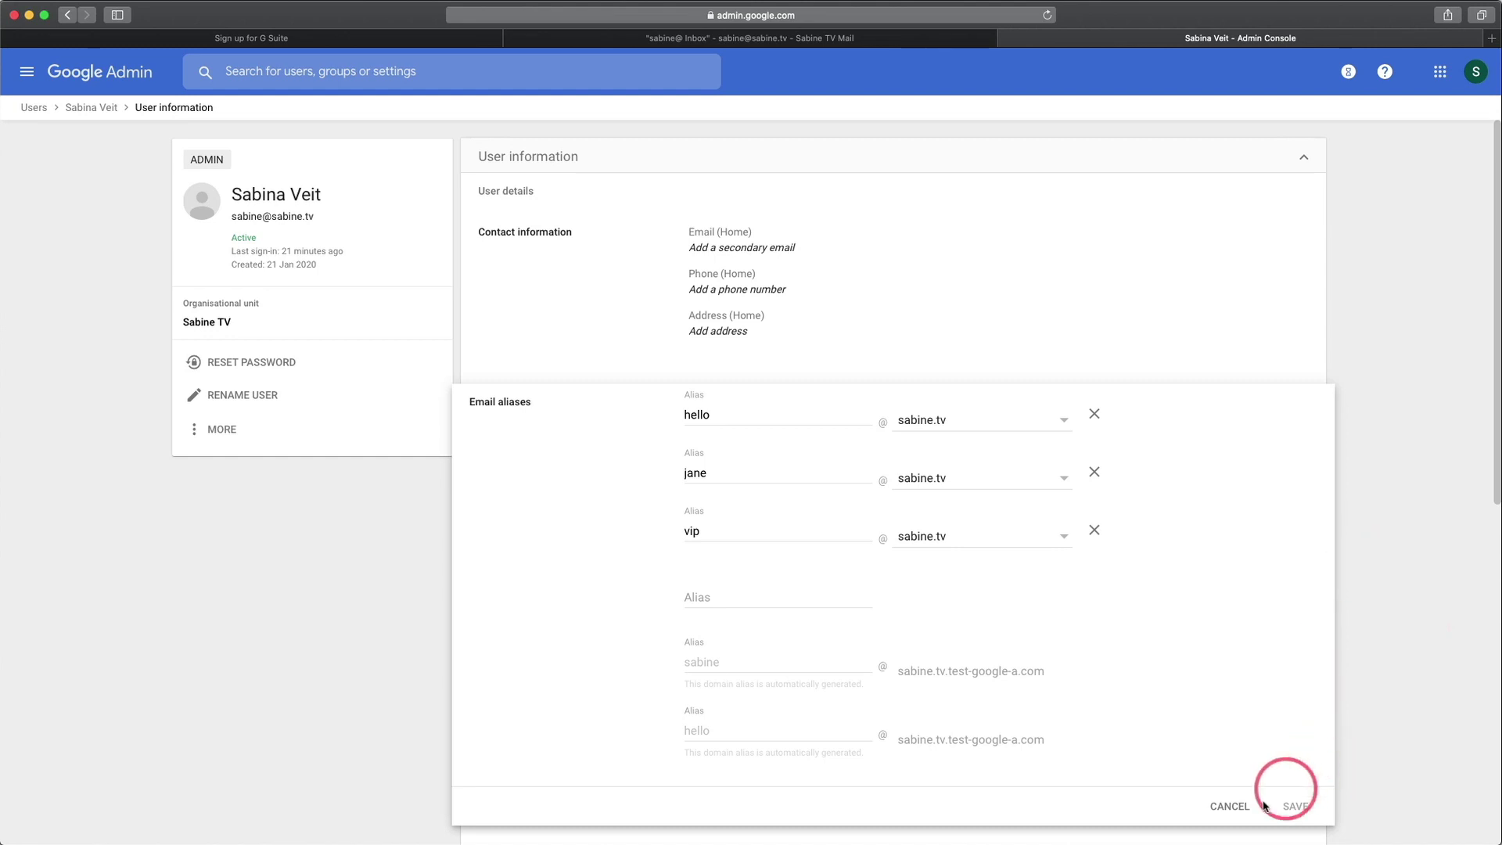
click(1230, 806)
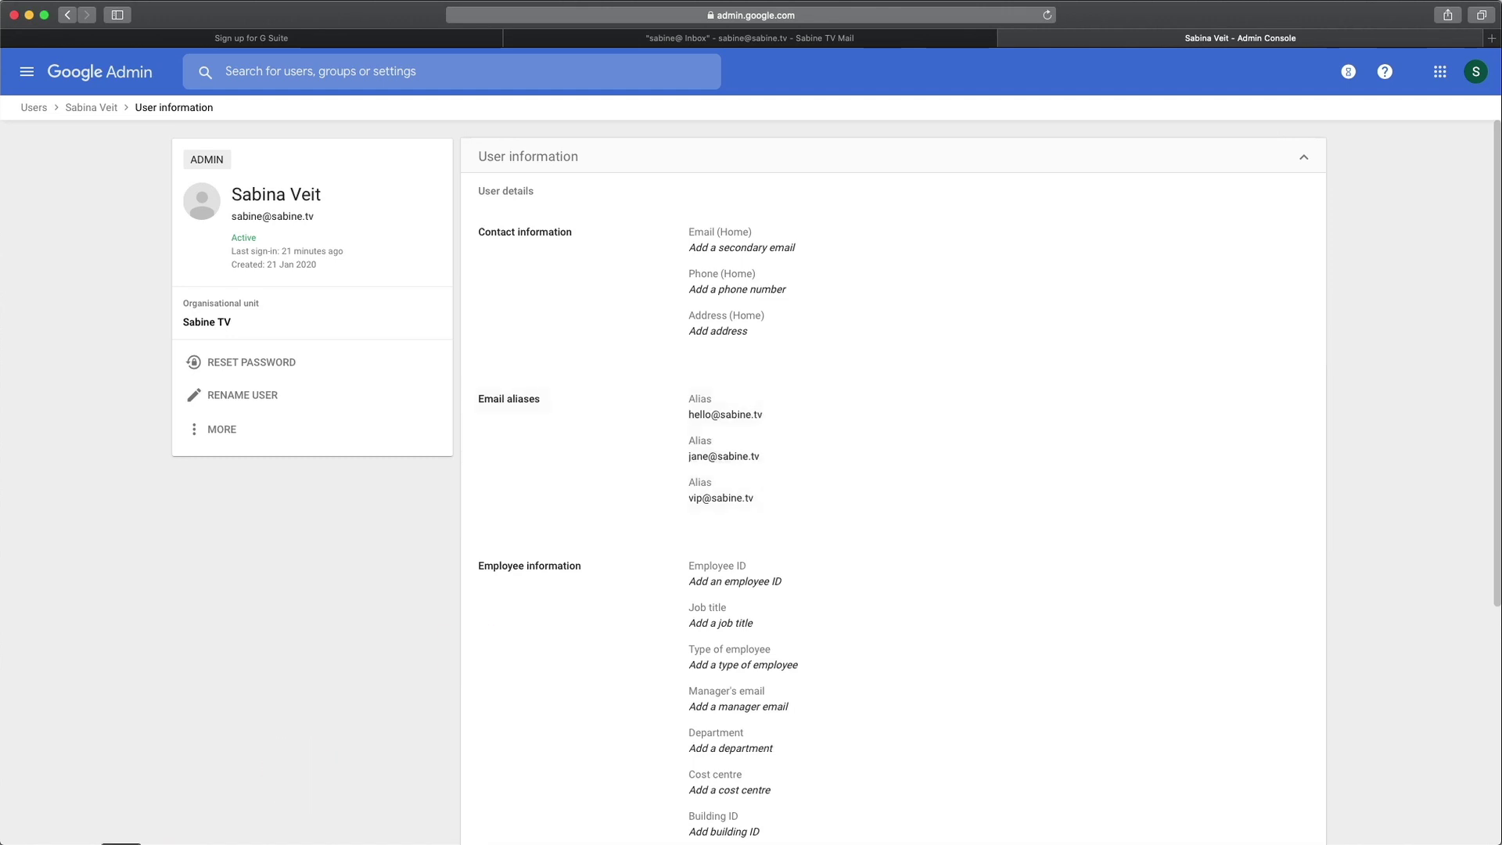
click(767, 41)
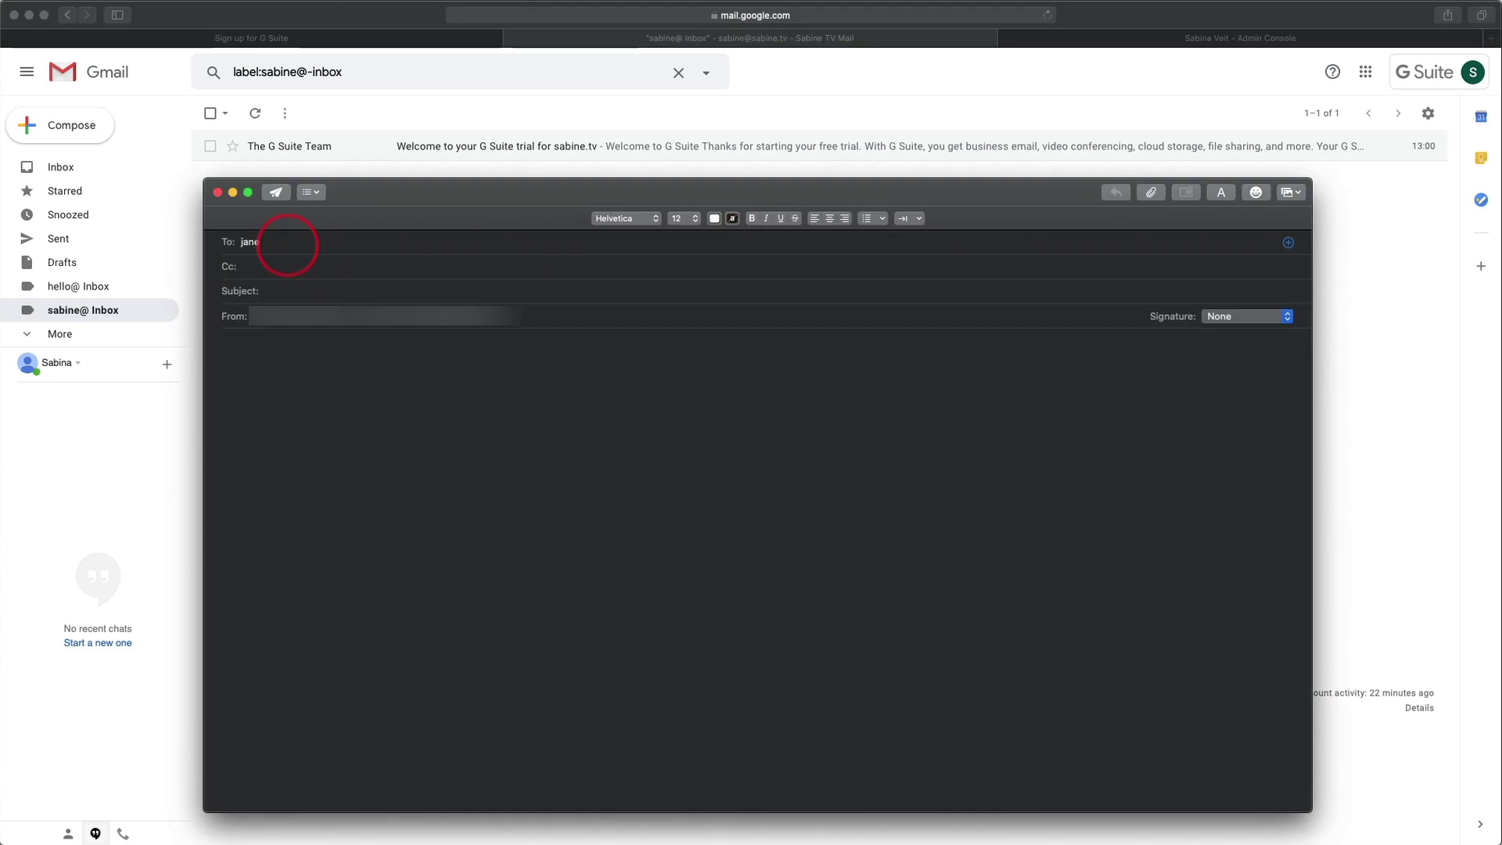
click(290, 291)
text(Tes)
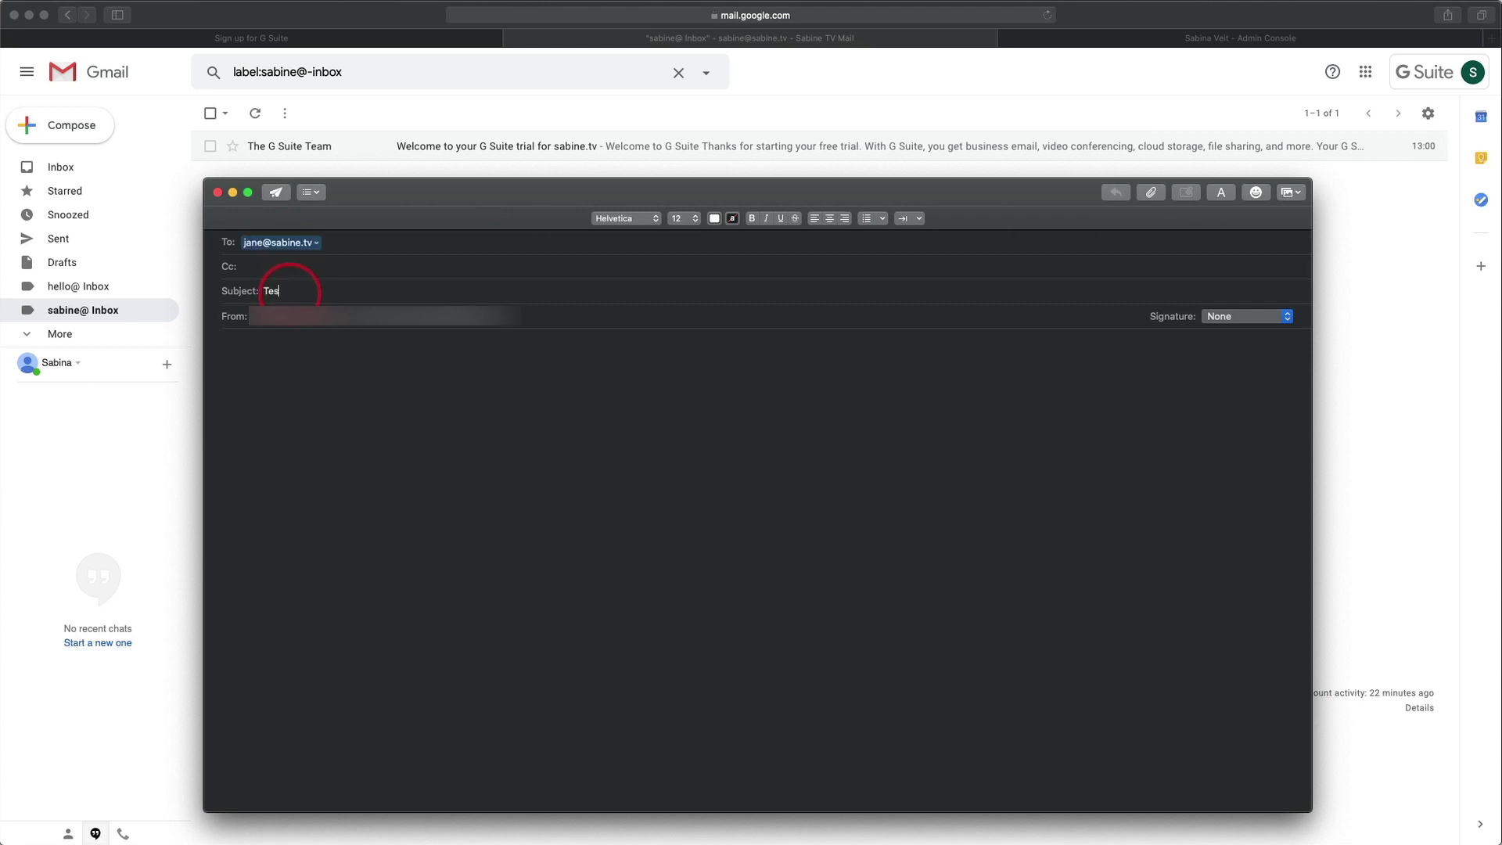
text(temail to )
text(Jane)
click(275, 200)
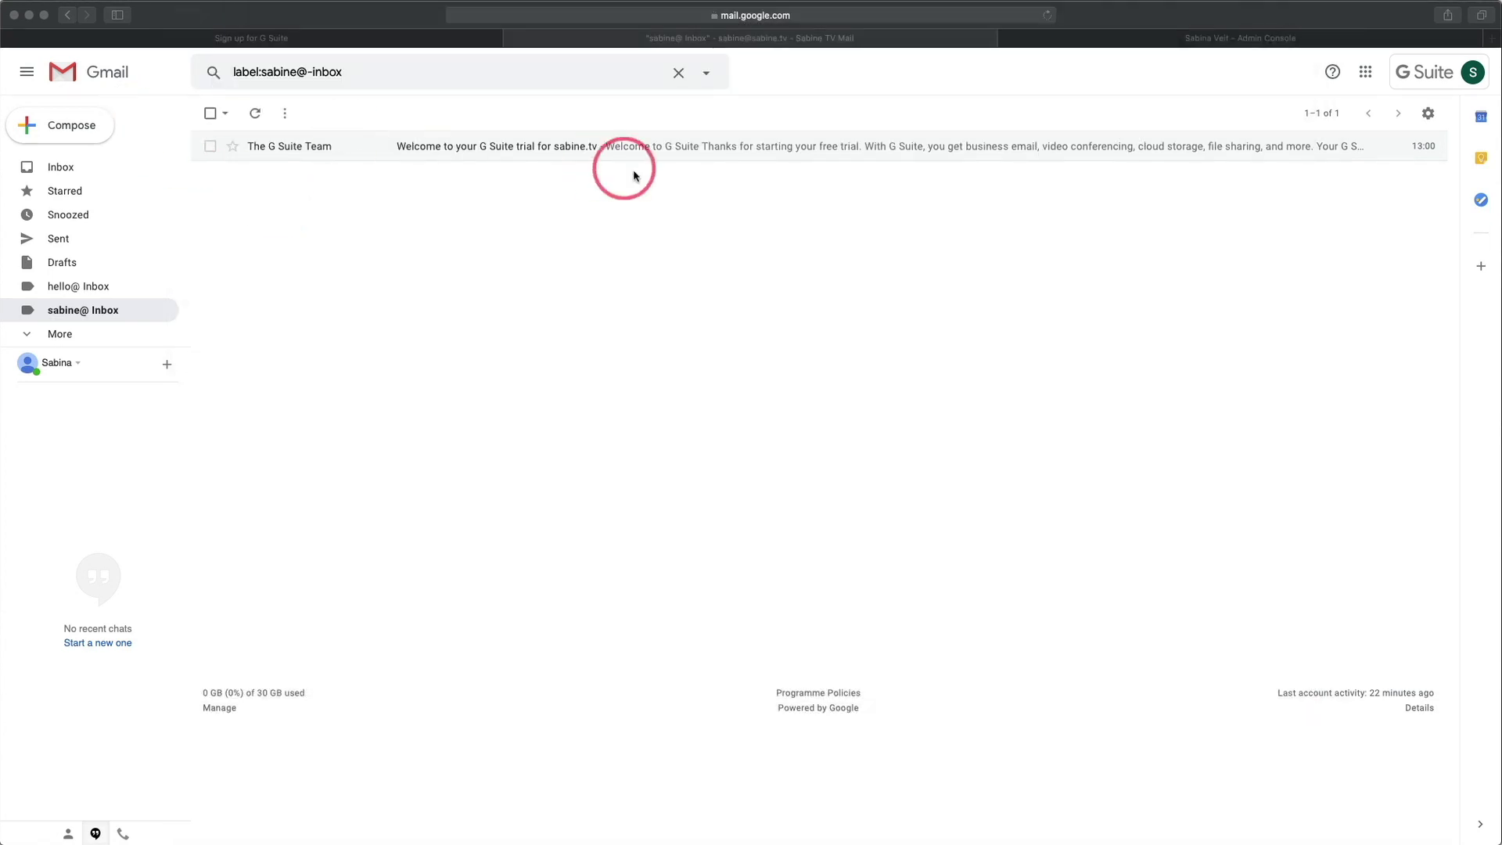
- Reload Gmail and open the 'Testemail to Jane' message from the inbox
click(799, 16)
key(Return)
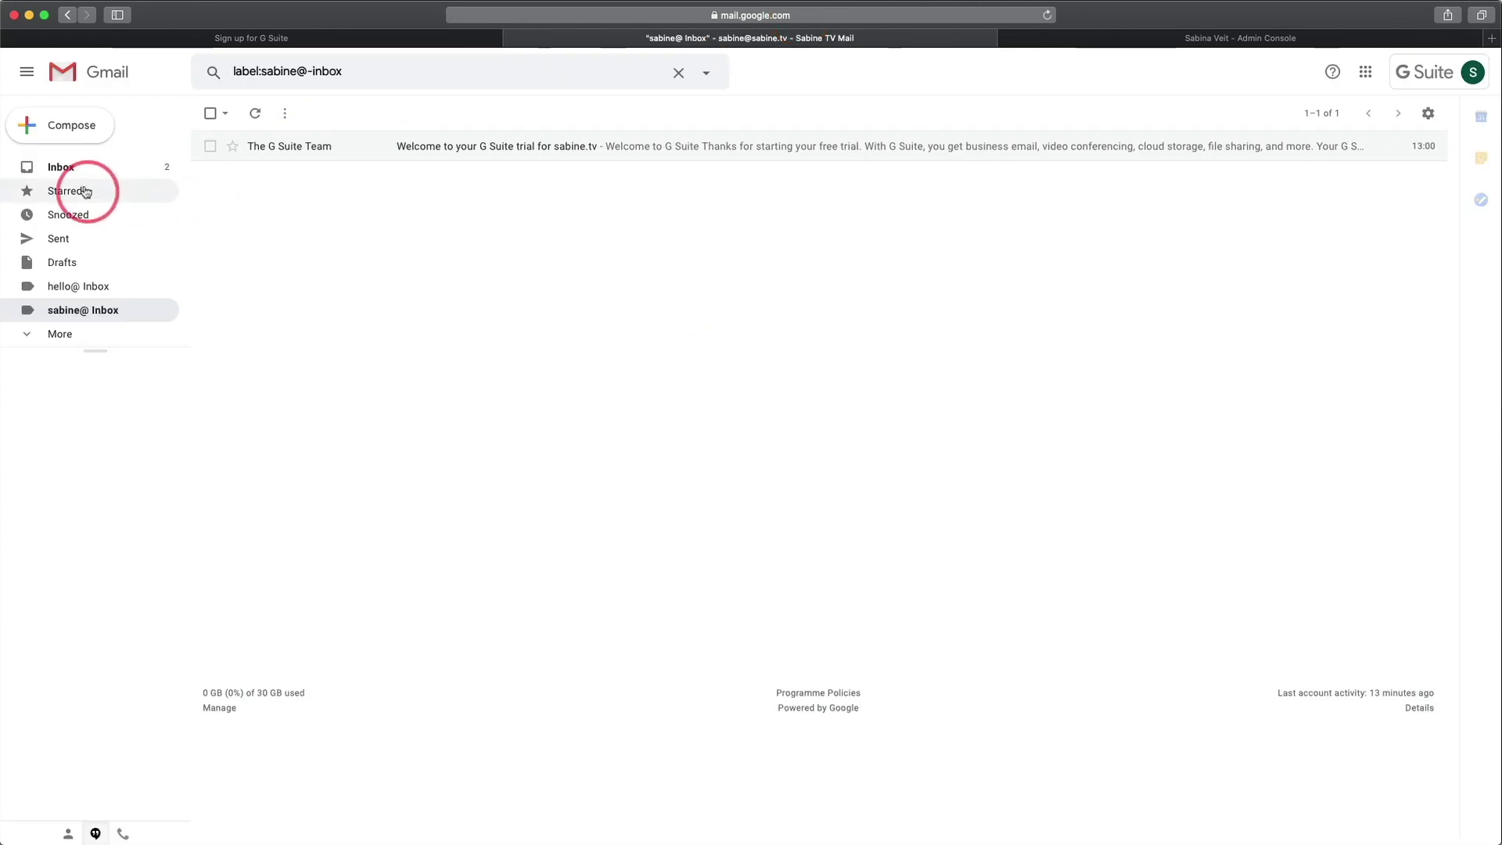
click(82, 166)
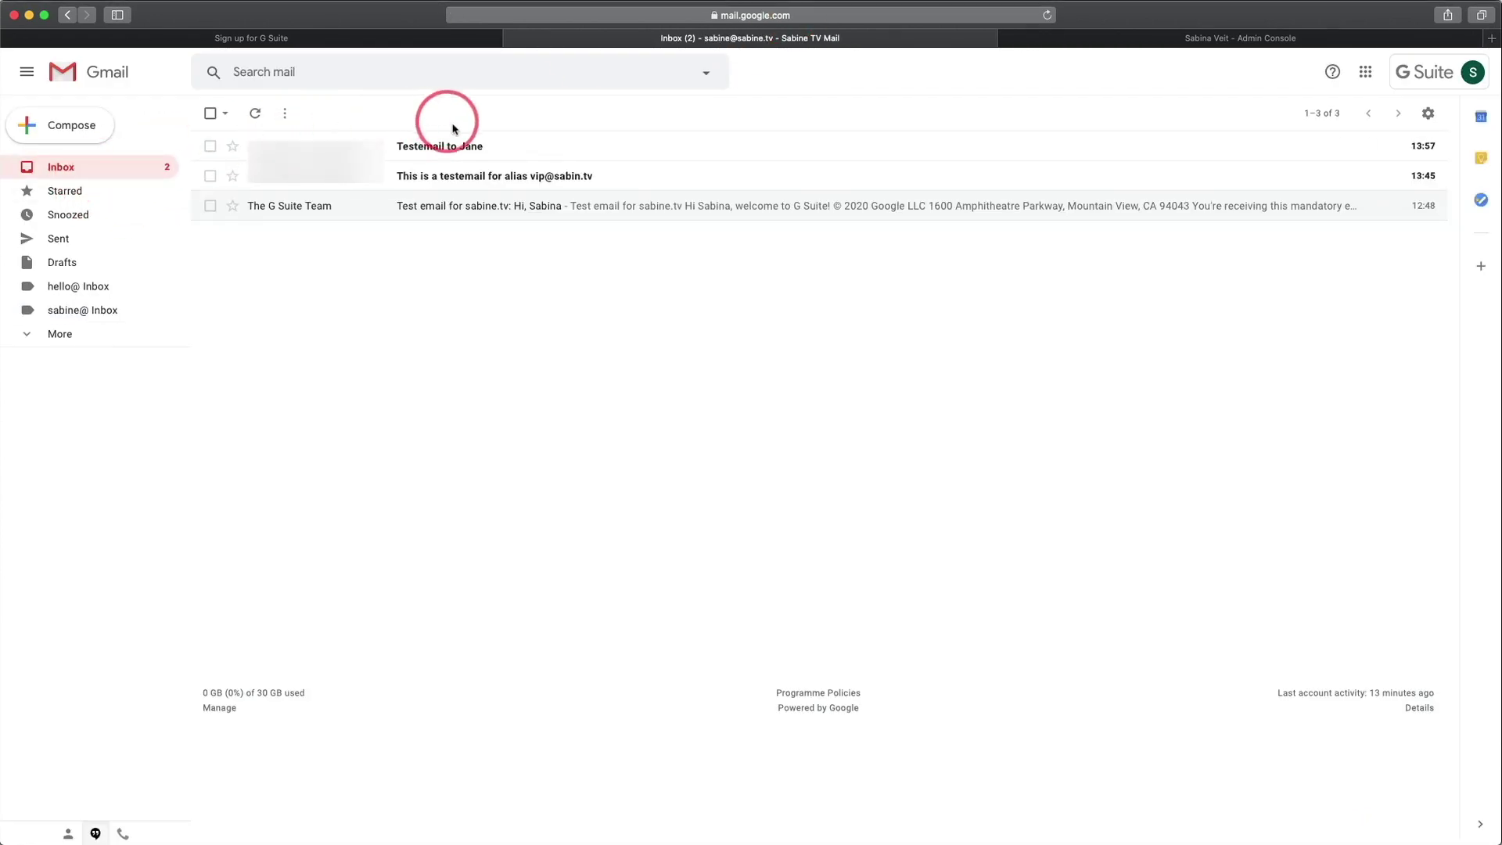
click(458, 145)
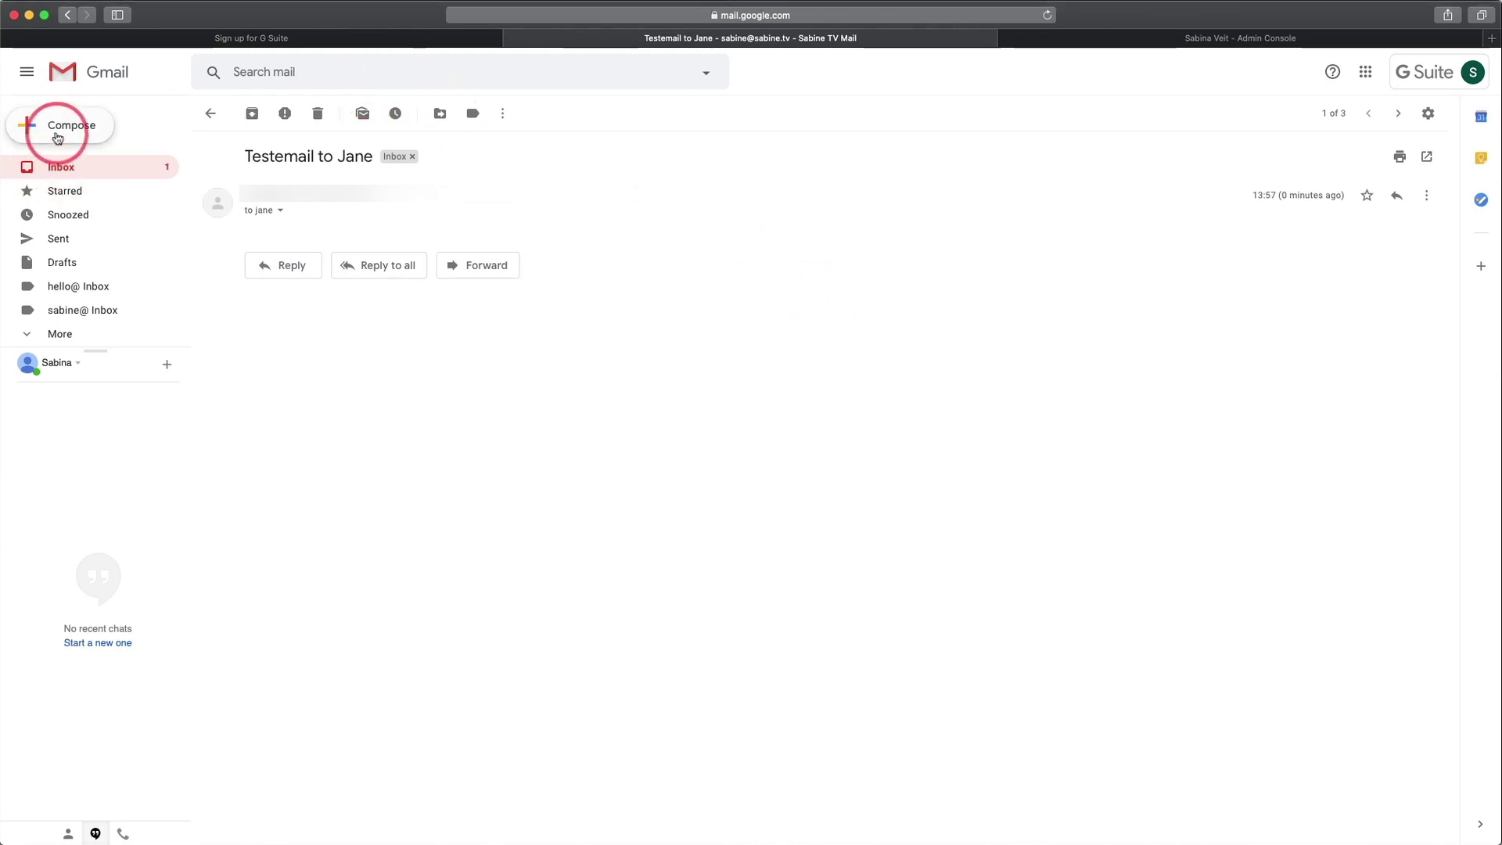
click(56, 138)
click(1059, 517)
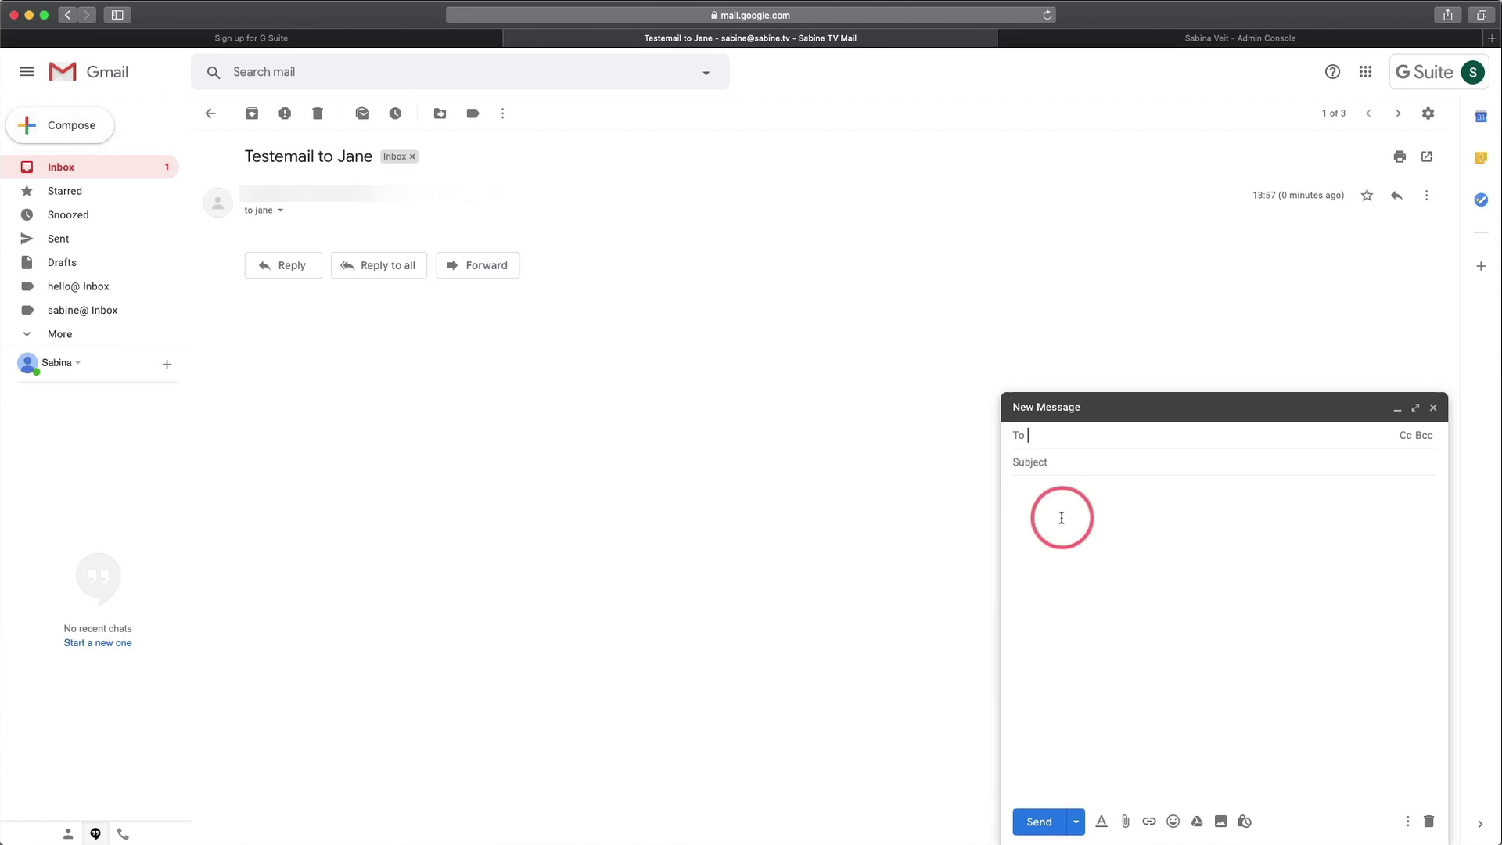
click(1007, 435)
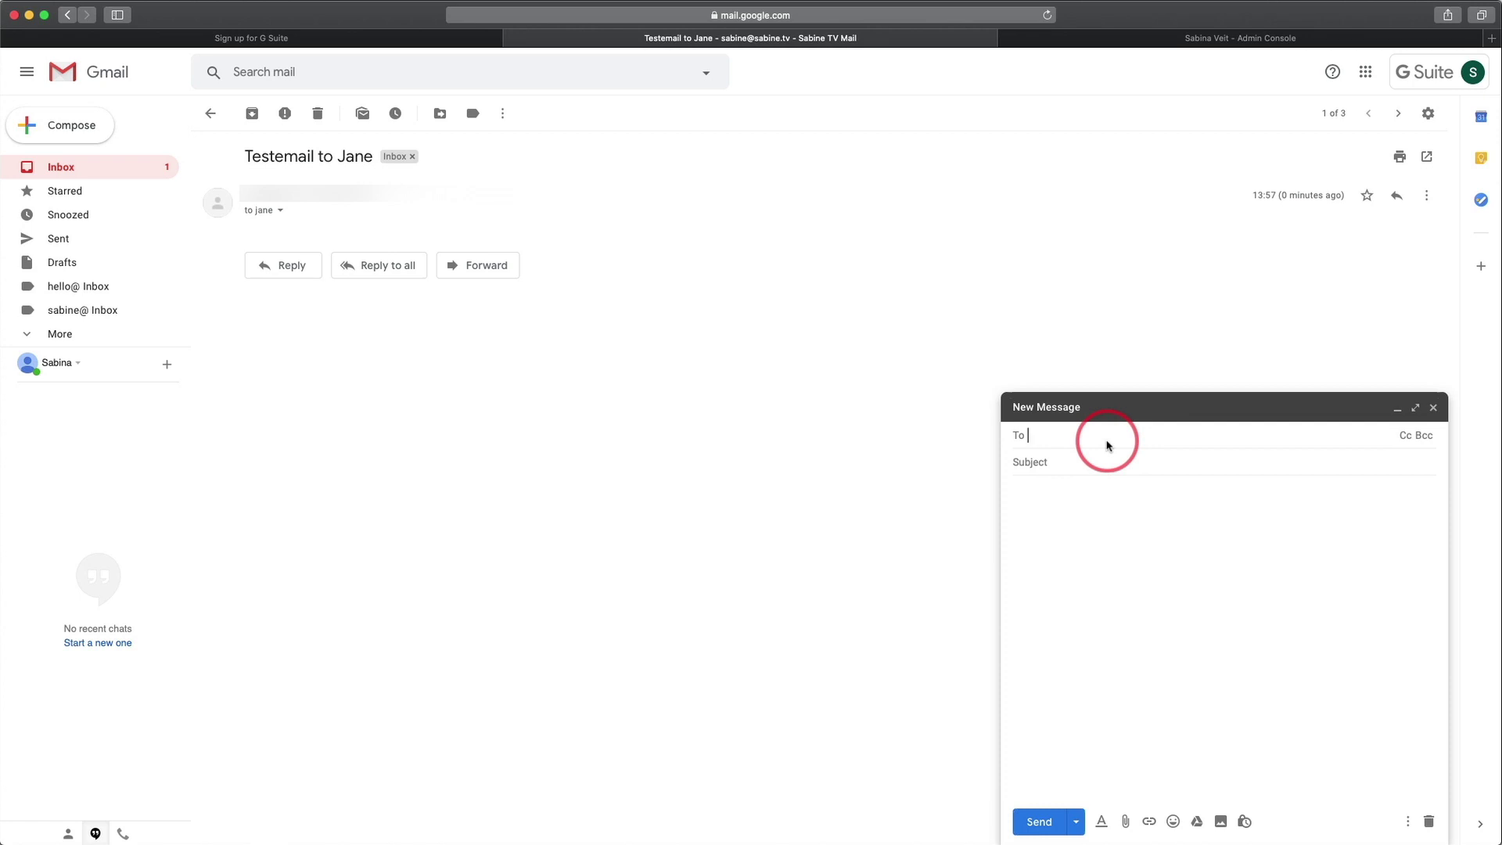
click(1433, 408)
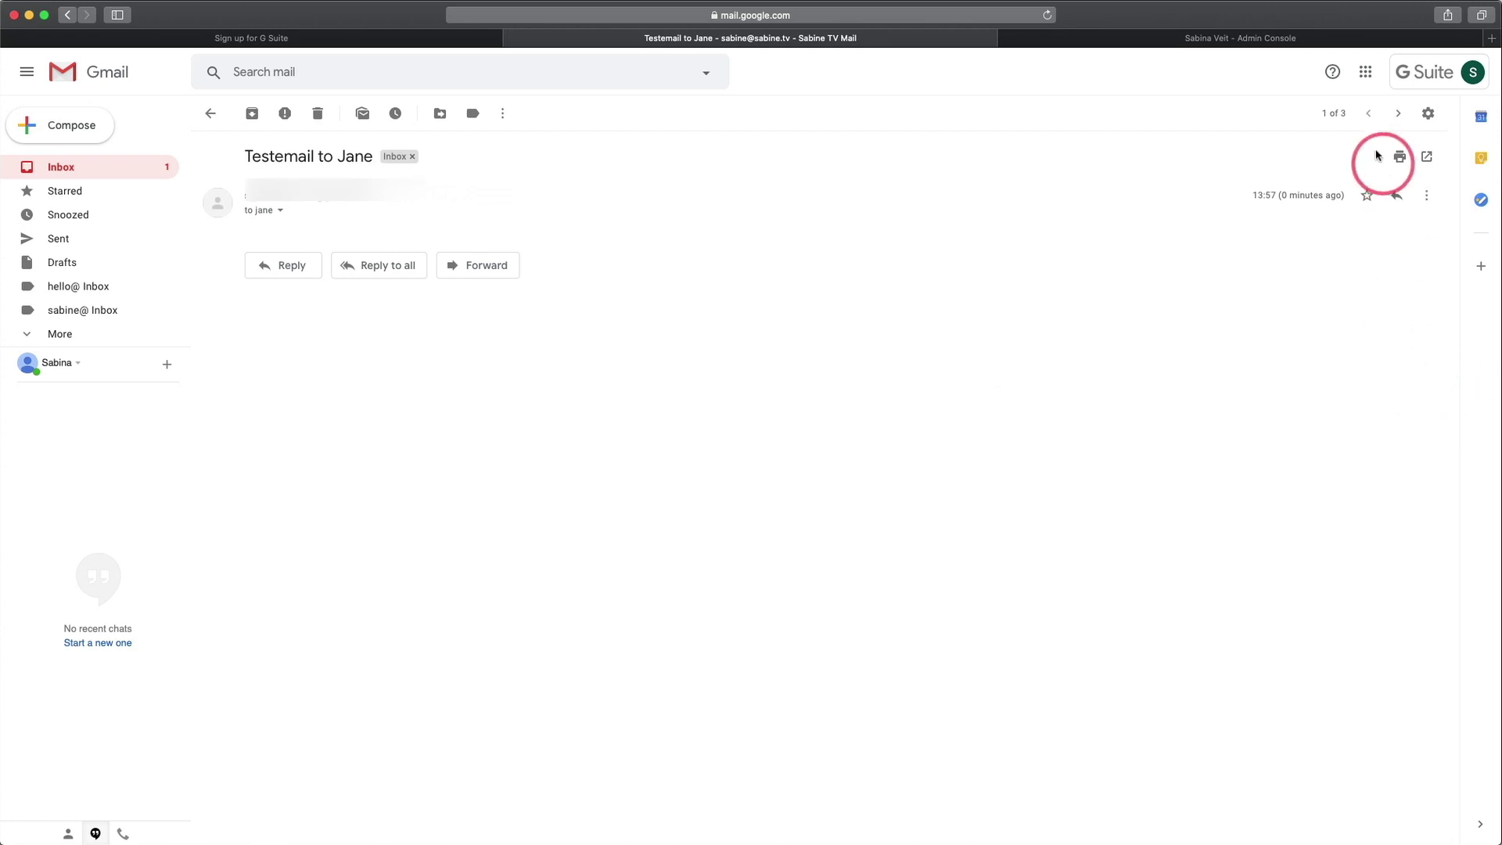
click(1429, 114)
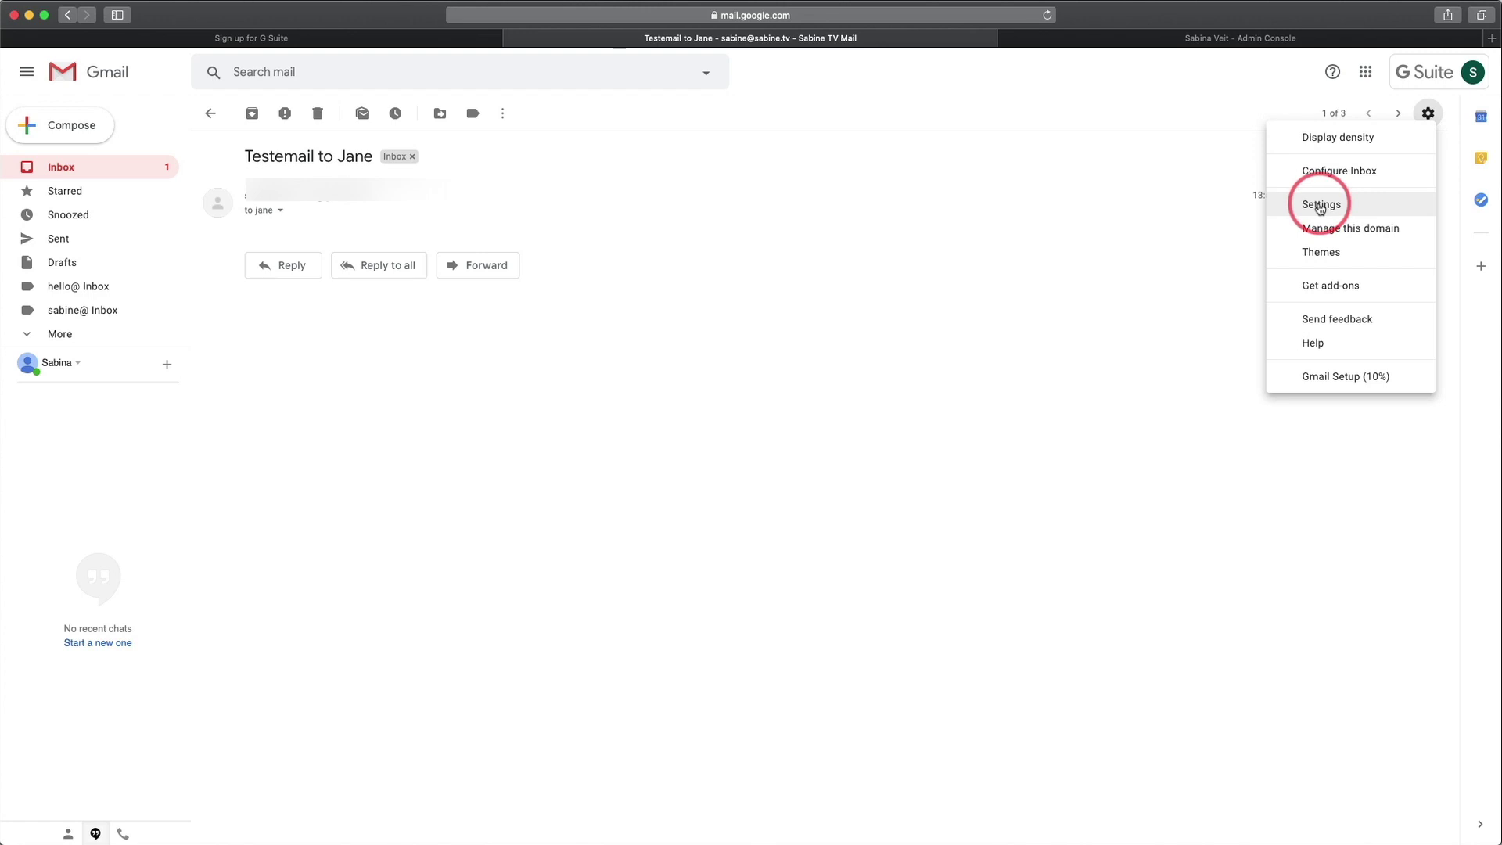
- Go to the Accounts tab of Gmail settings and begin adding another send-as address
click(1321, 205)
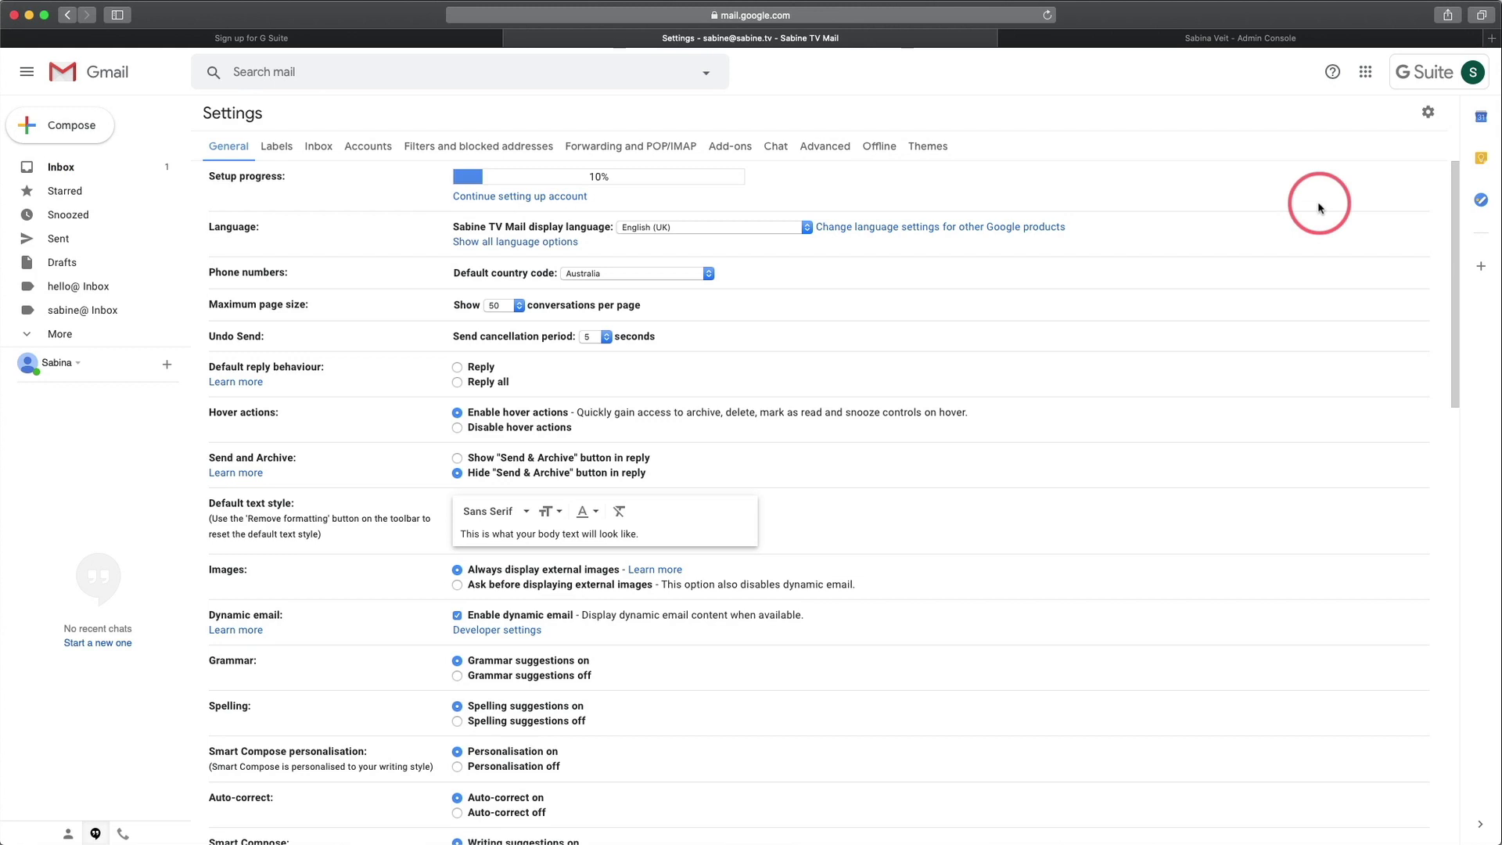
click(368, 148)
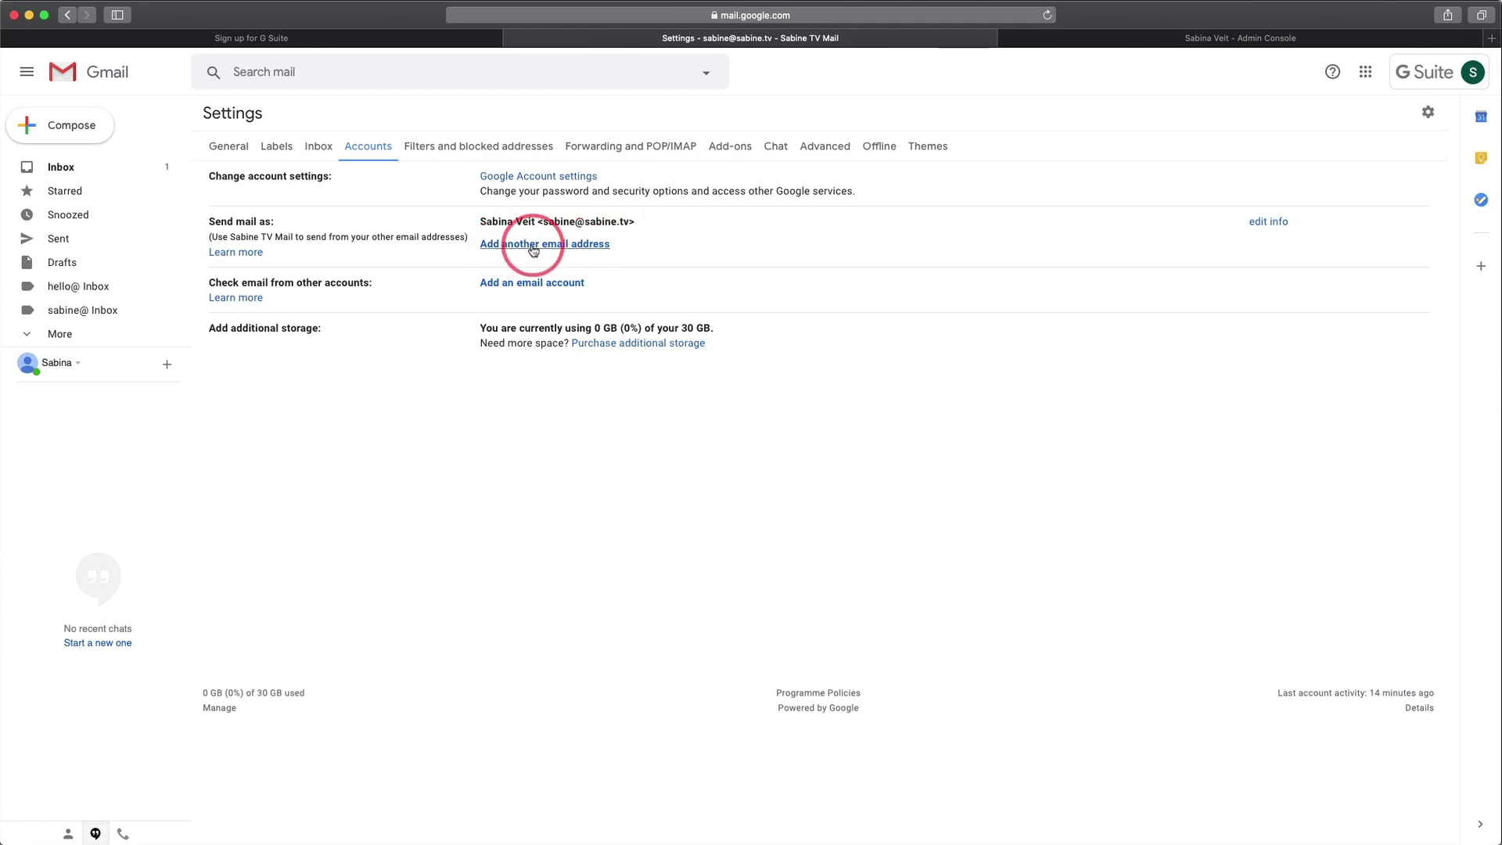
click(533, 247)
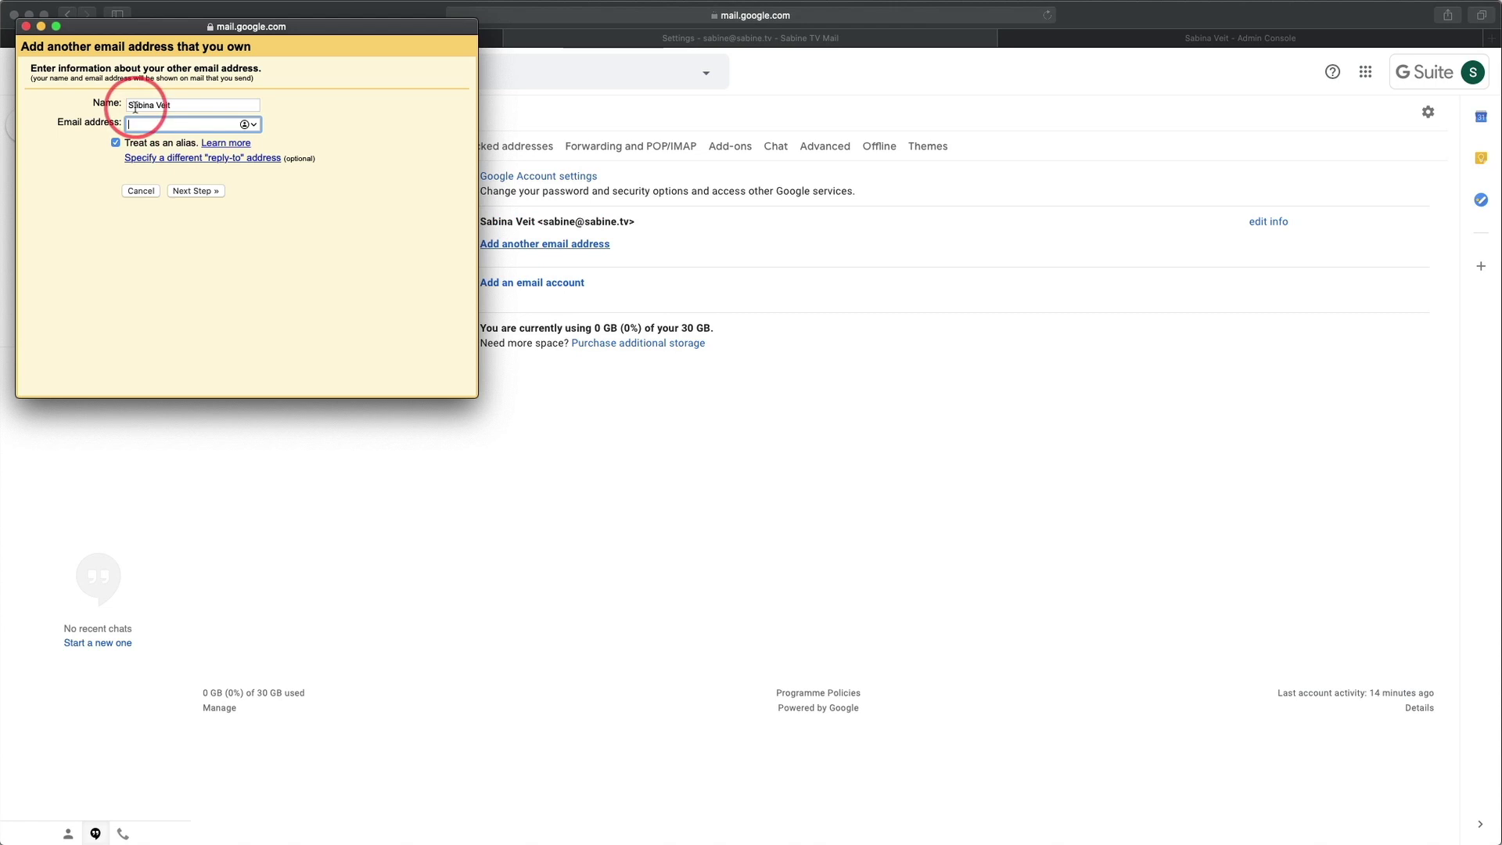
triple_click(134, 107)
text(S)
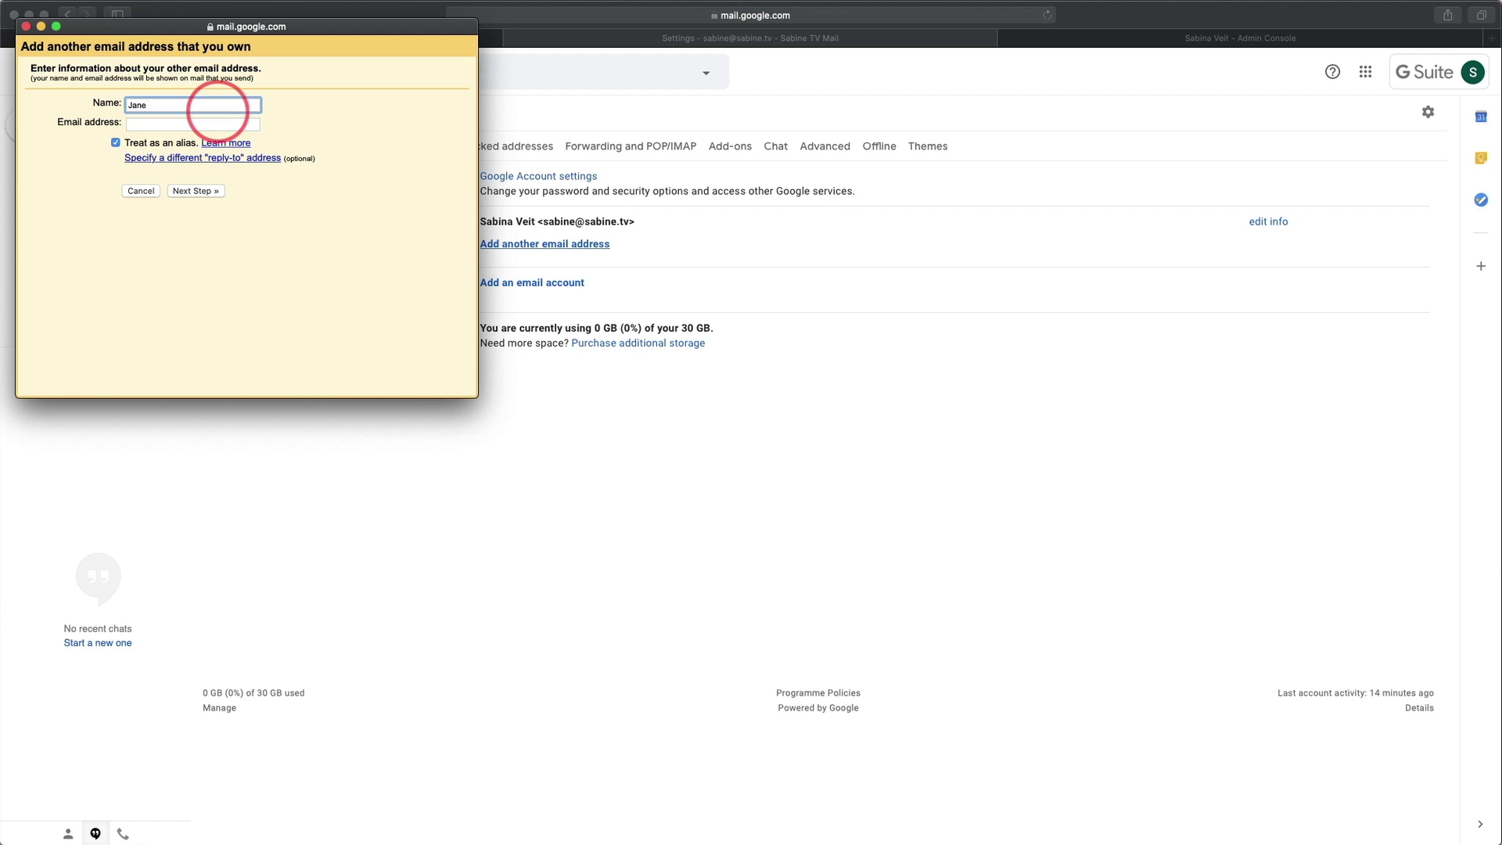
text(Smith)
click(218, 107)
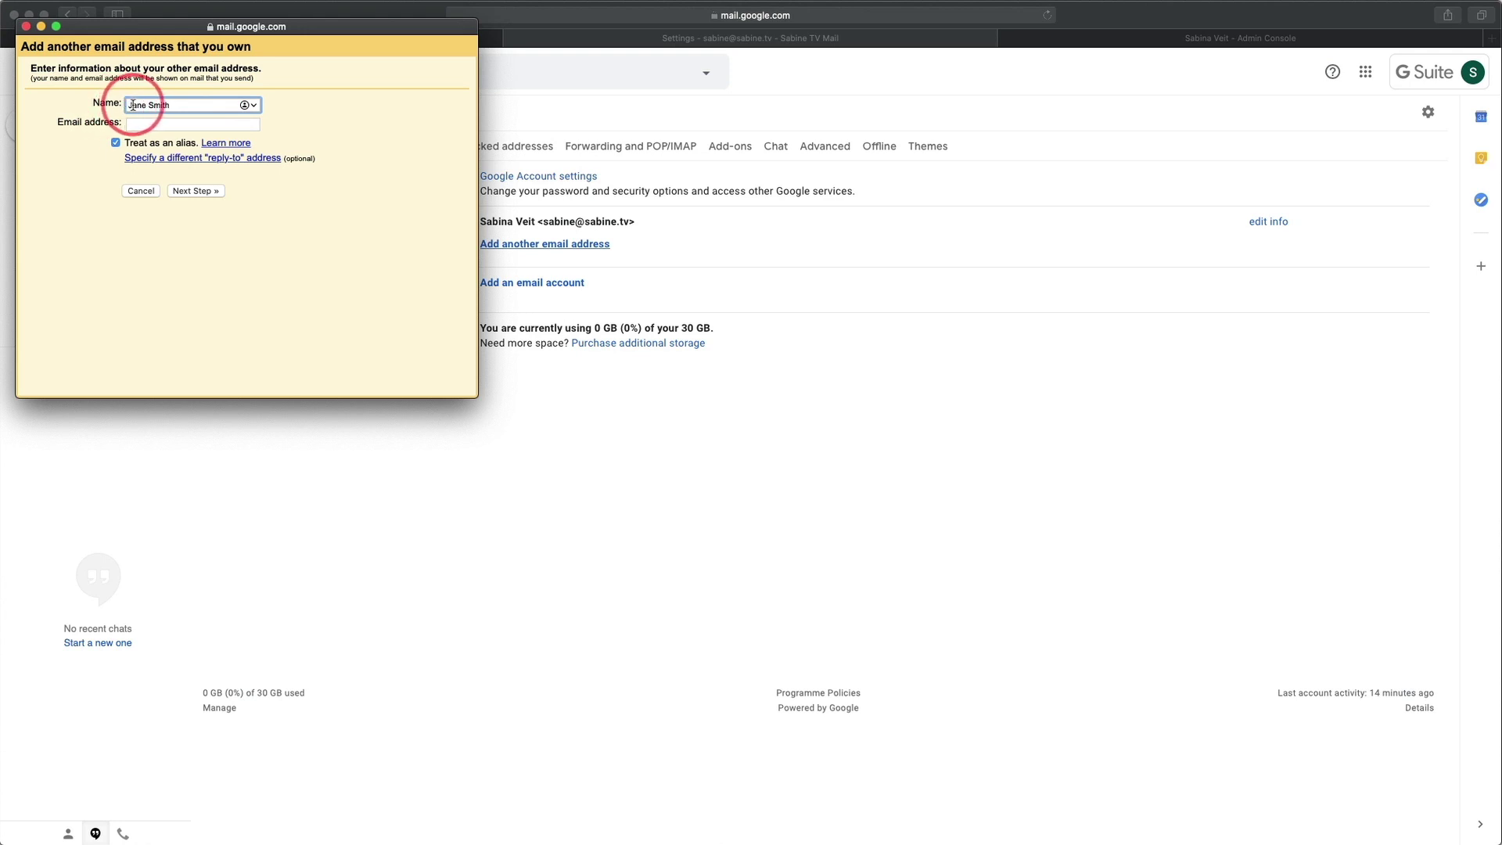
click(142, 124)
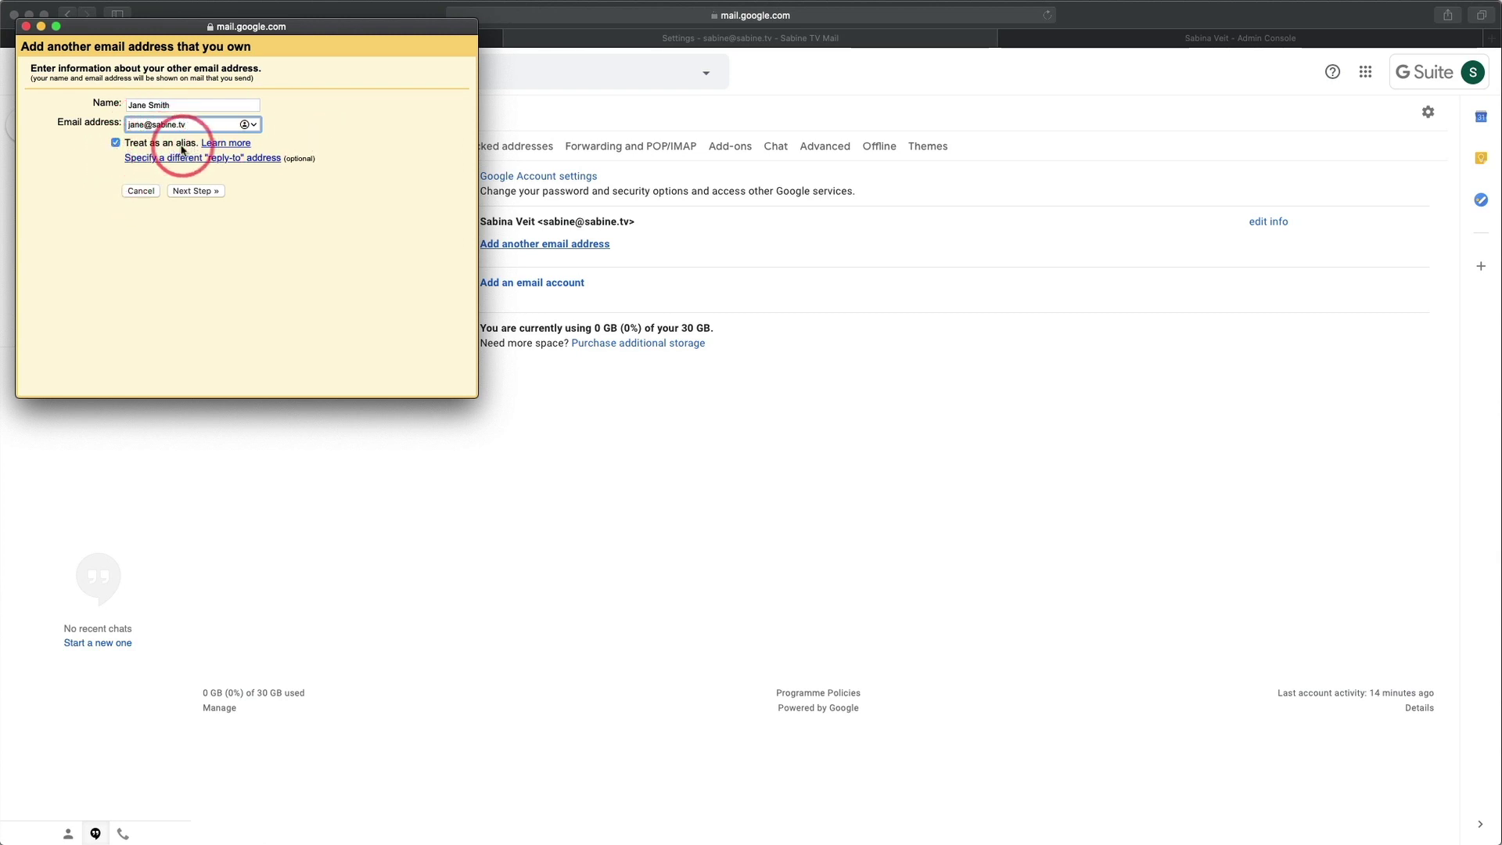
click(196, 192)
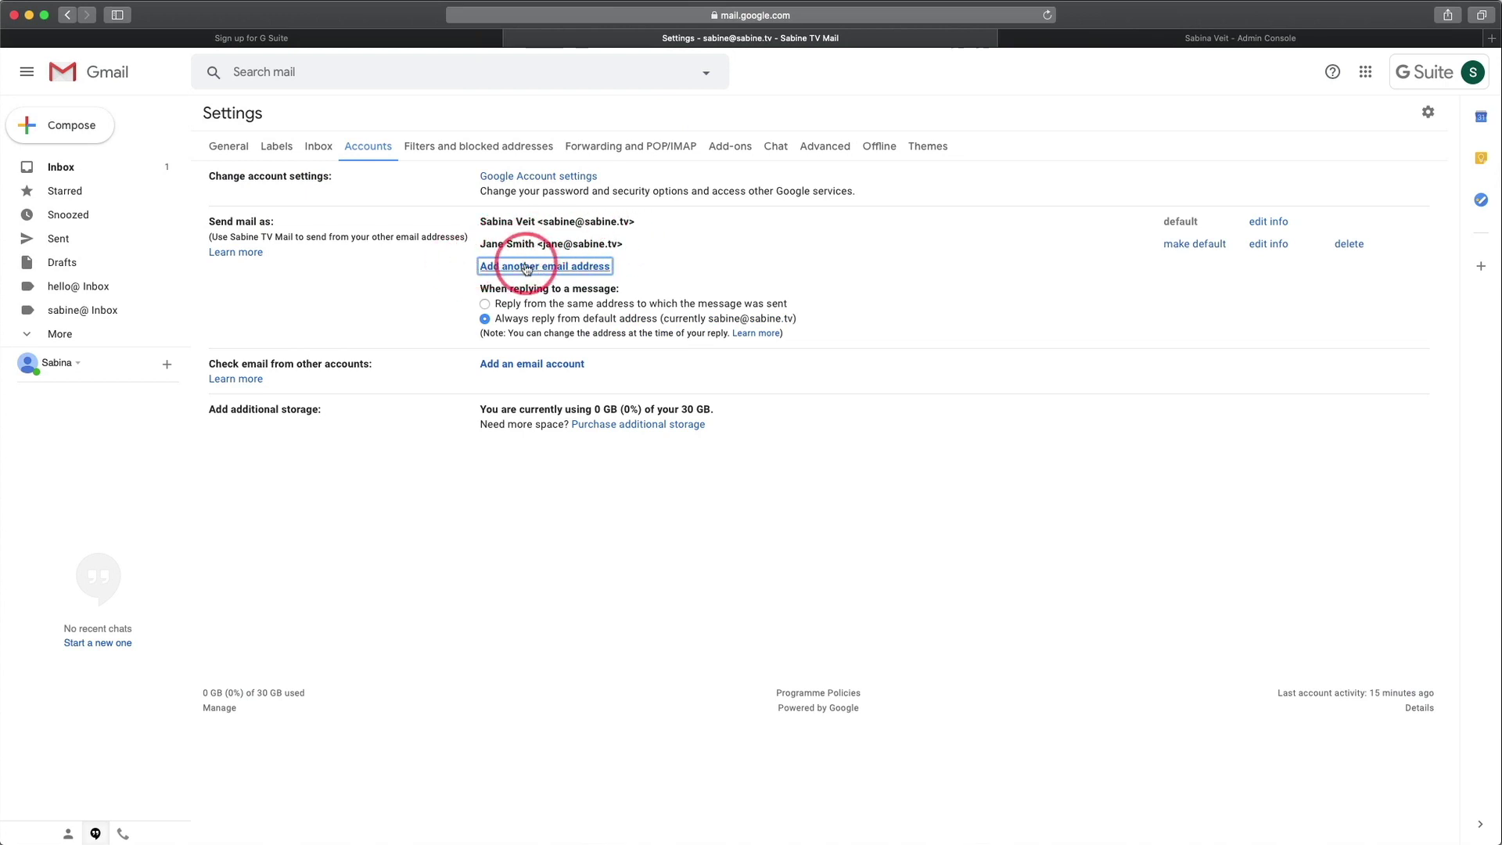
click(526, 267)
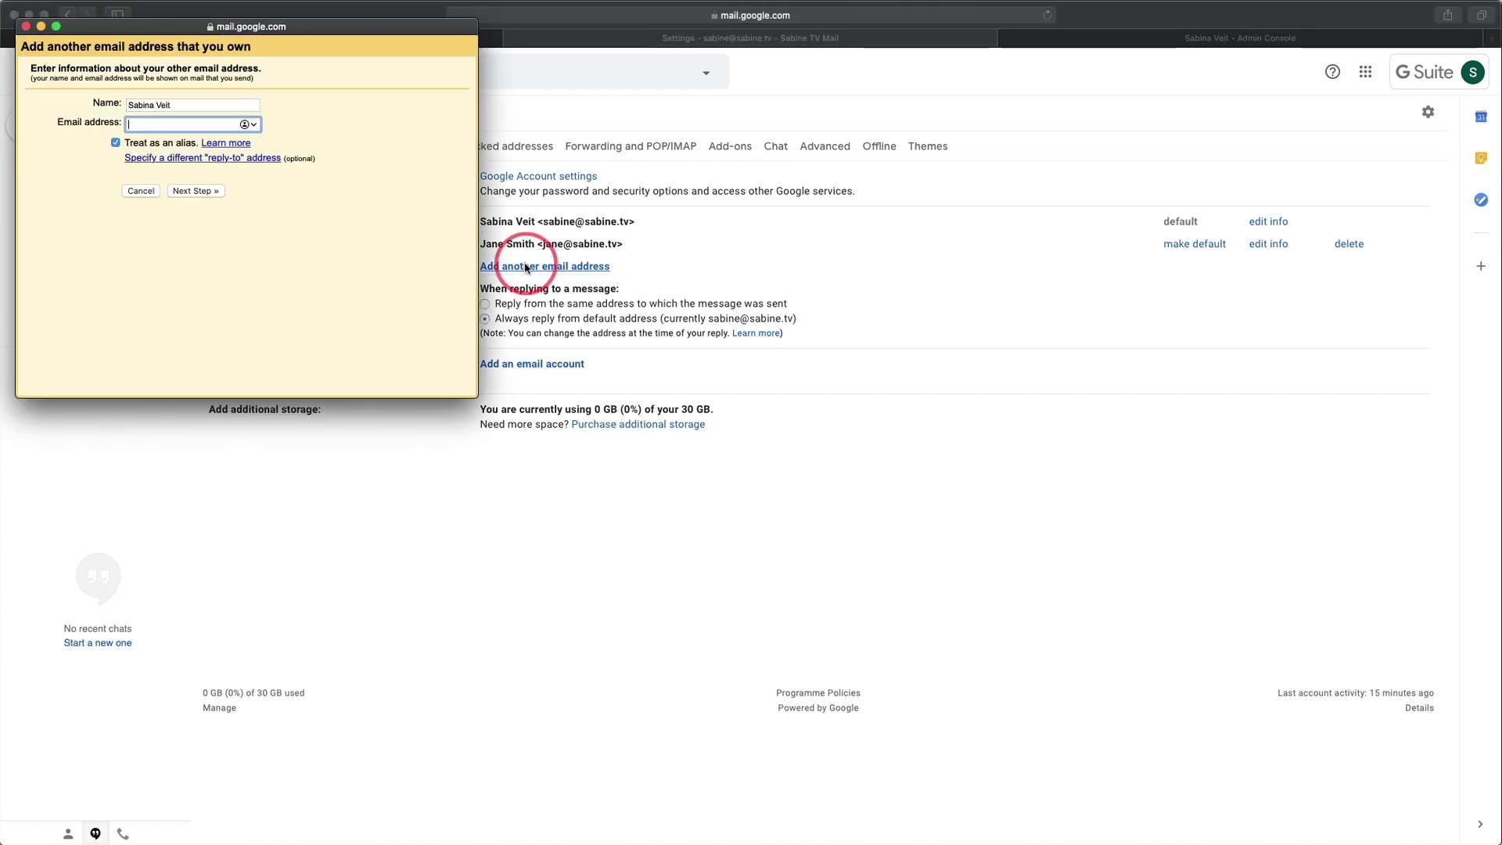
click(137, 105)
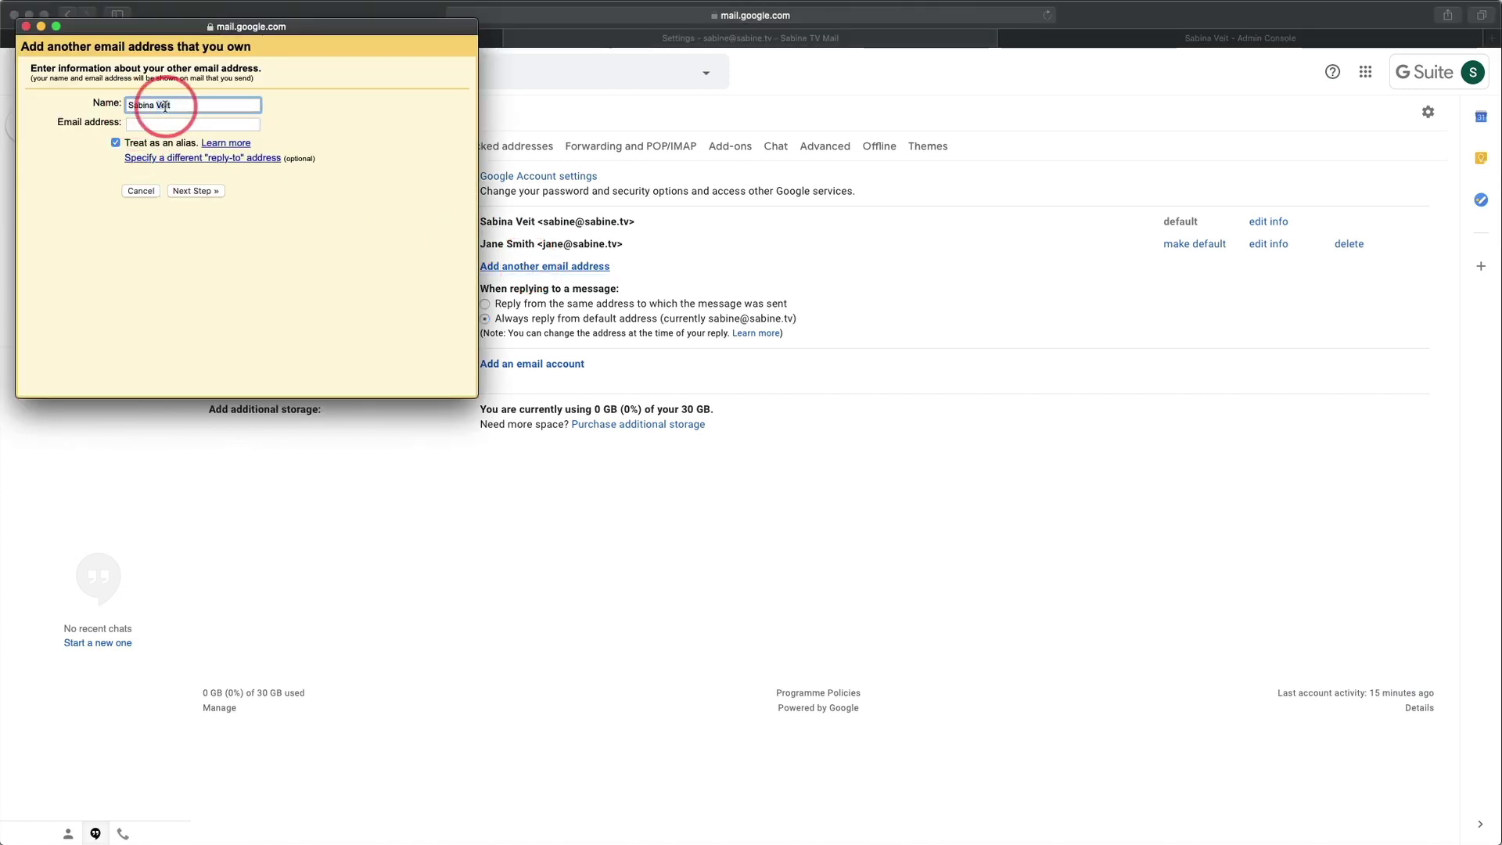
key(BackSpace)
key(BackSpace)
key(BackSpace)
text(& Jane's Team)
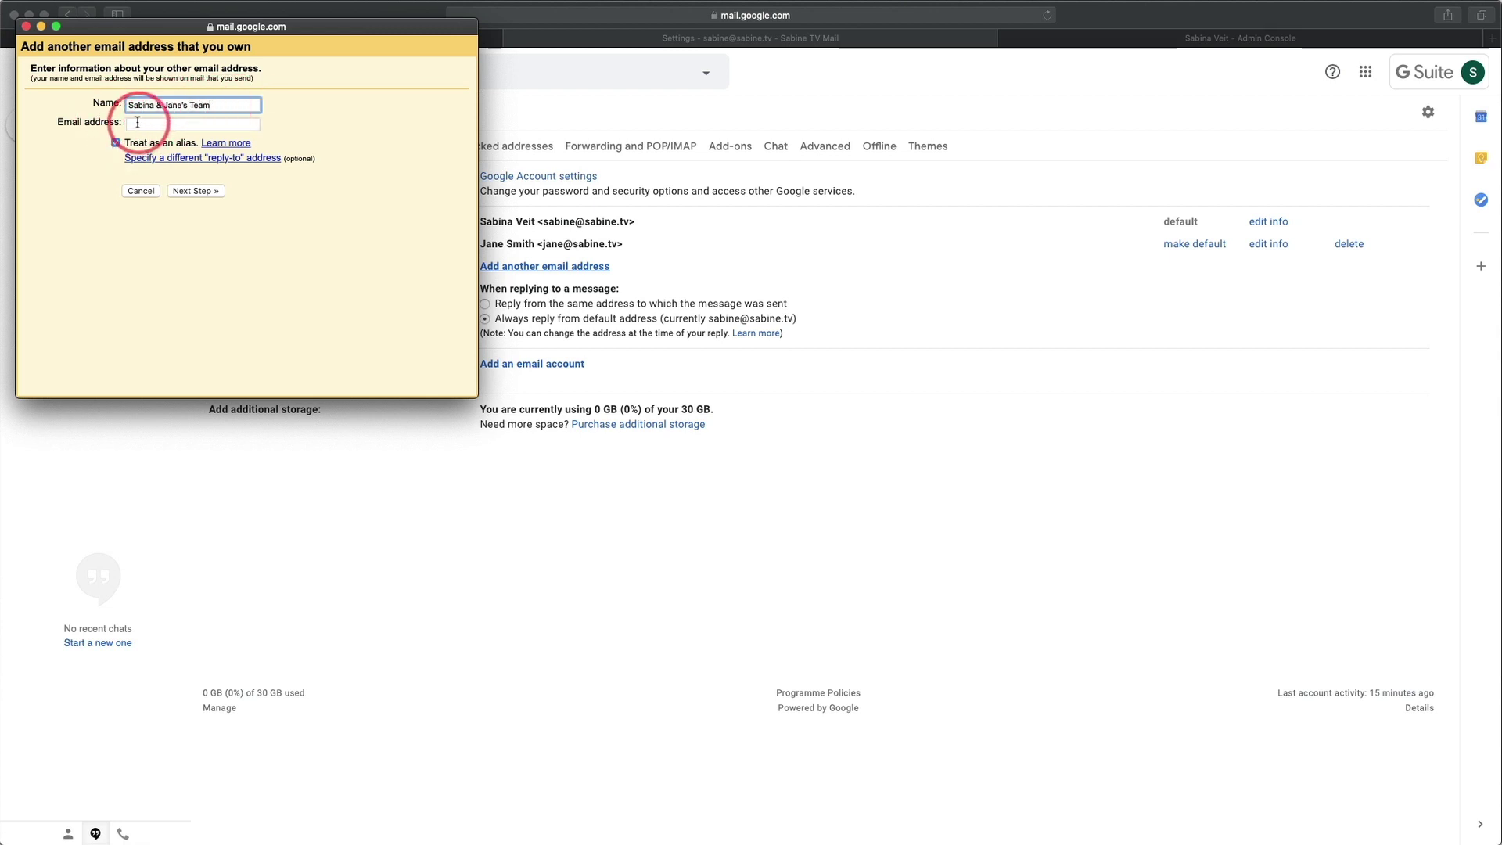
click(136, 124)
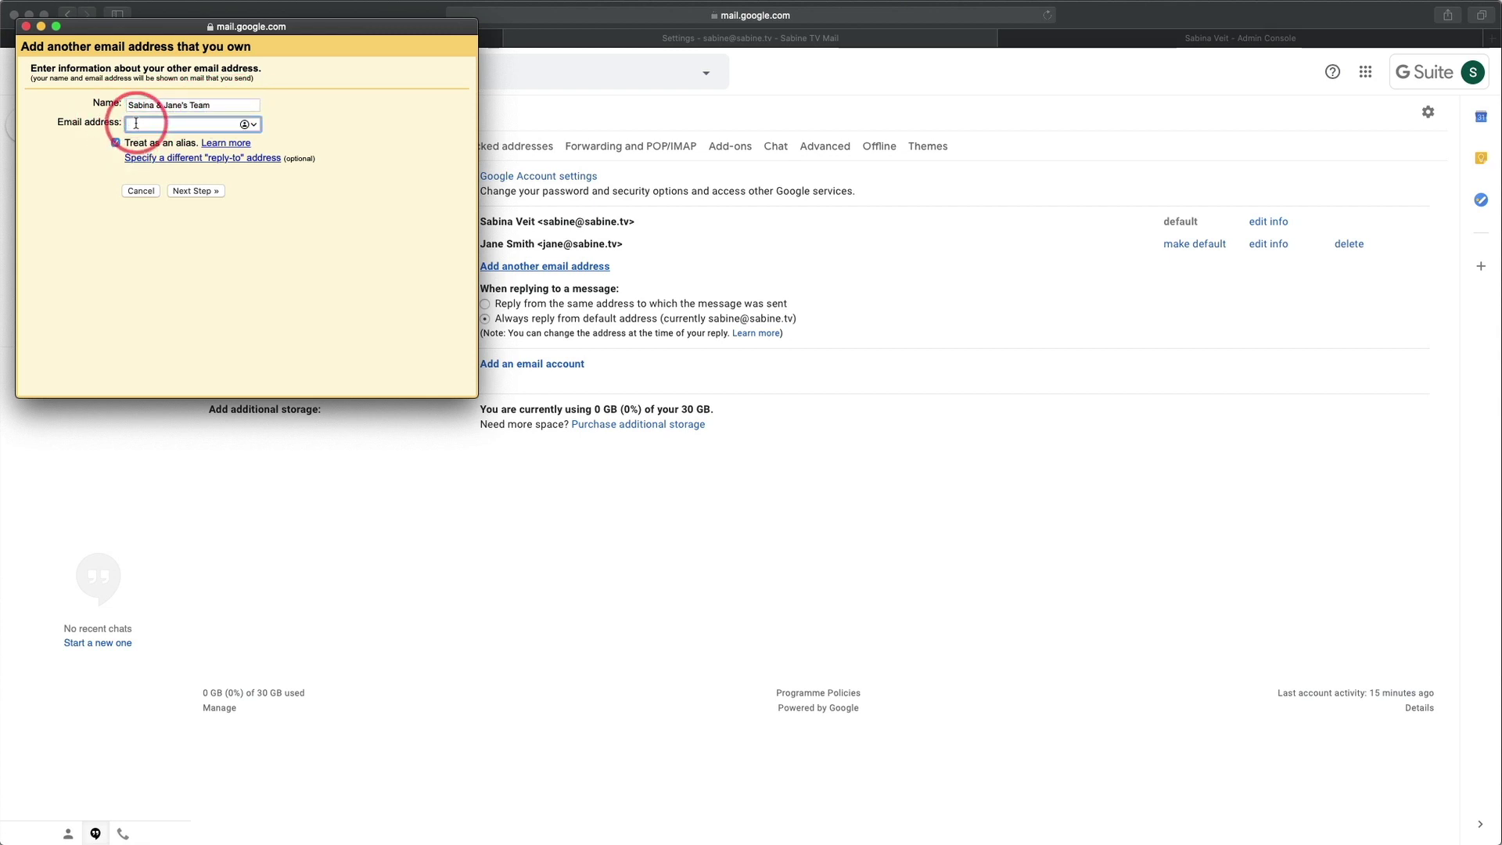
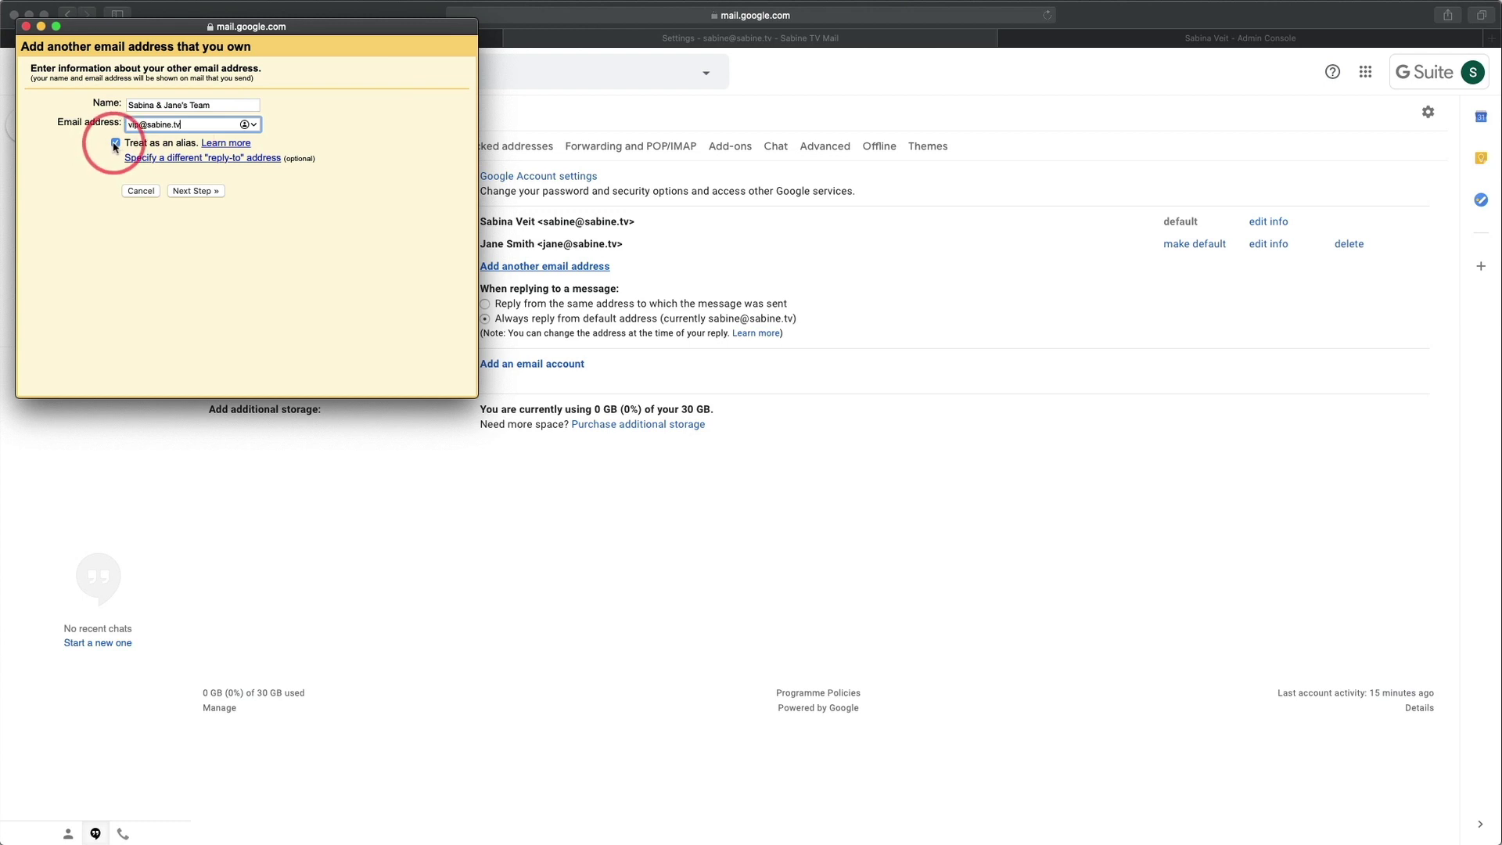
click(199, 192)
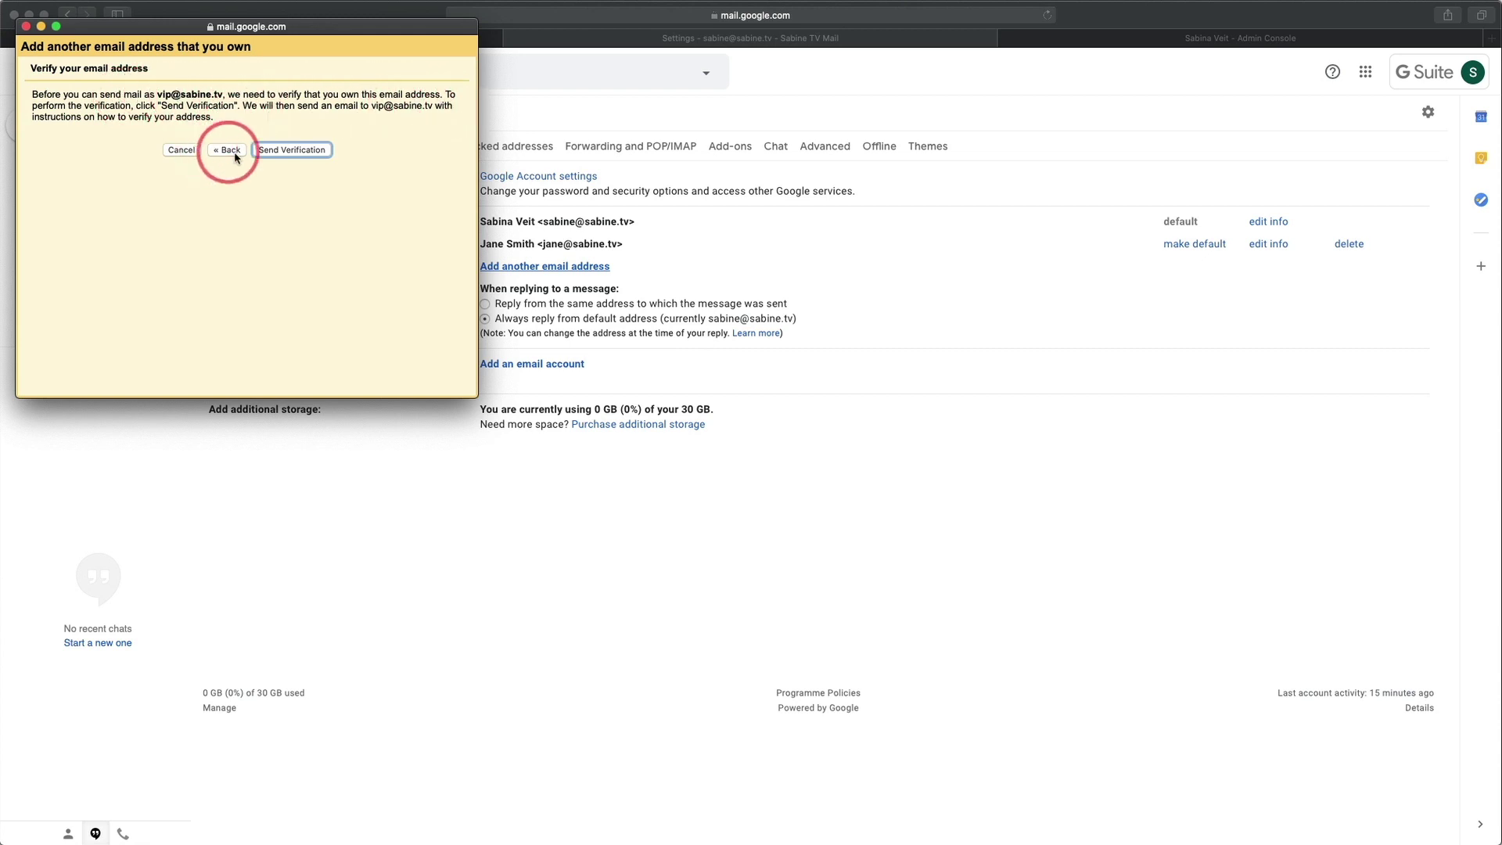
click(283, 151)
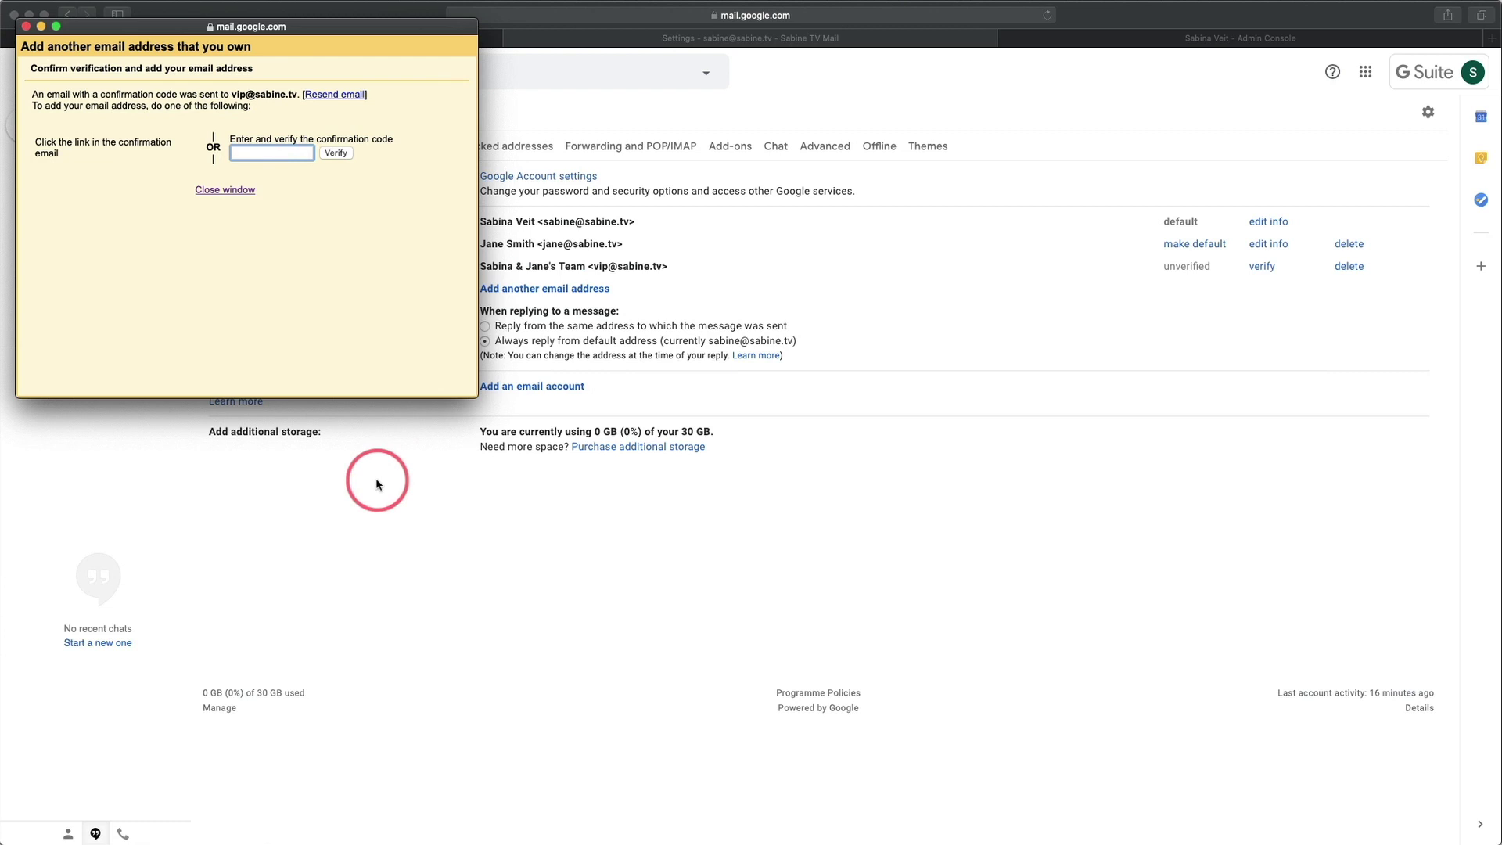
drag(317, 26, 1325, 461)
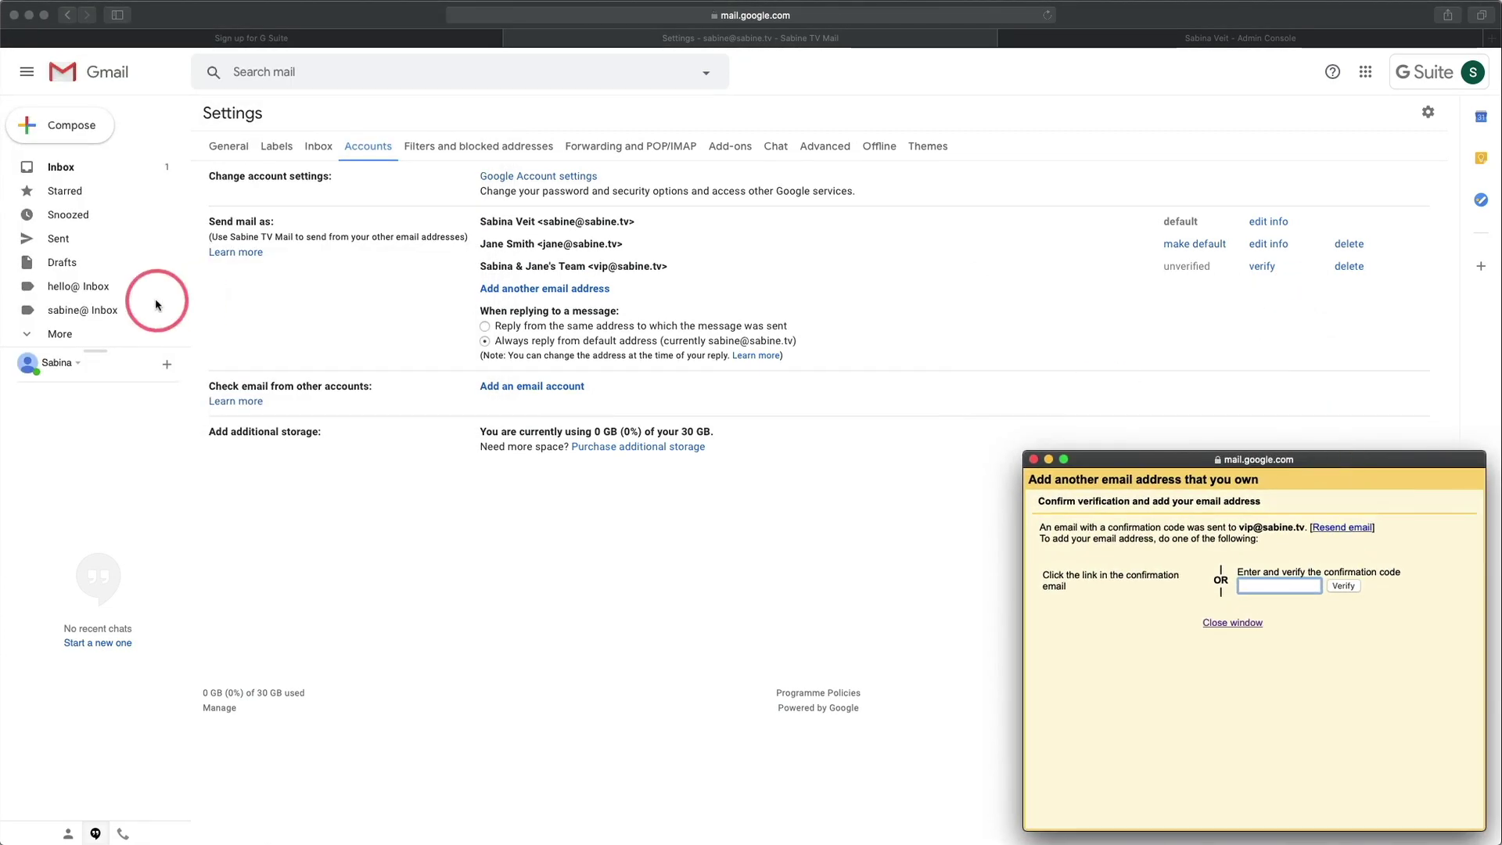
click(52, 169)
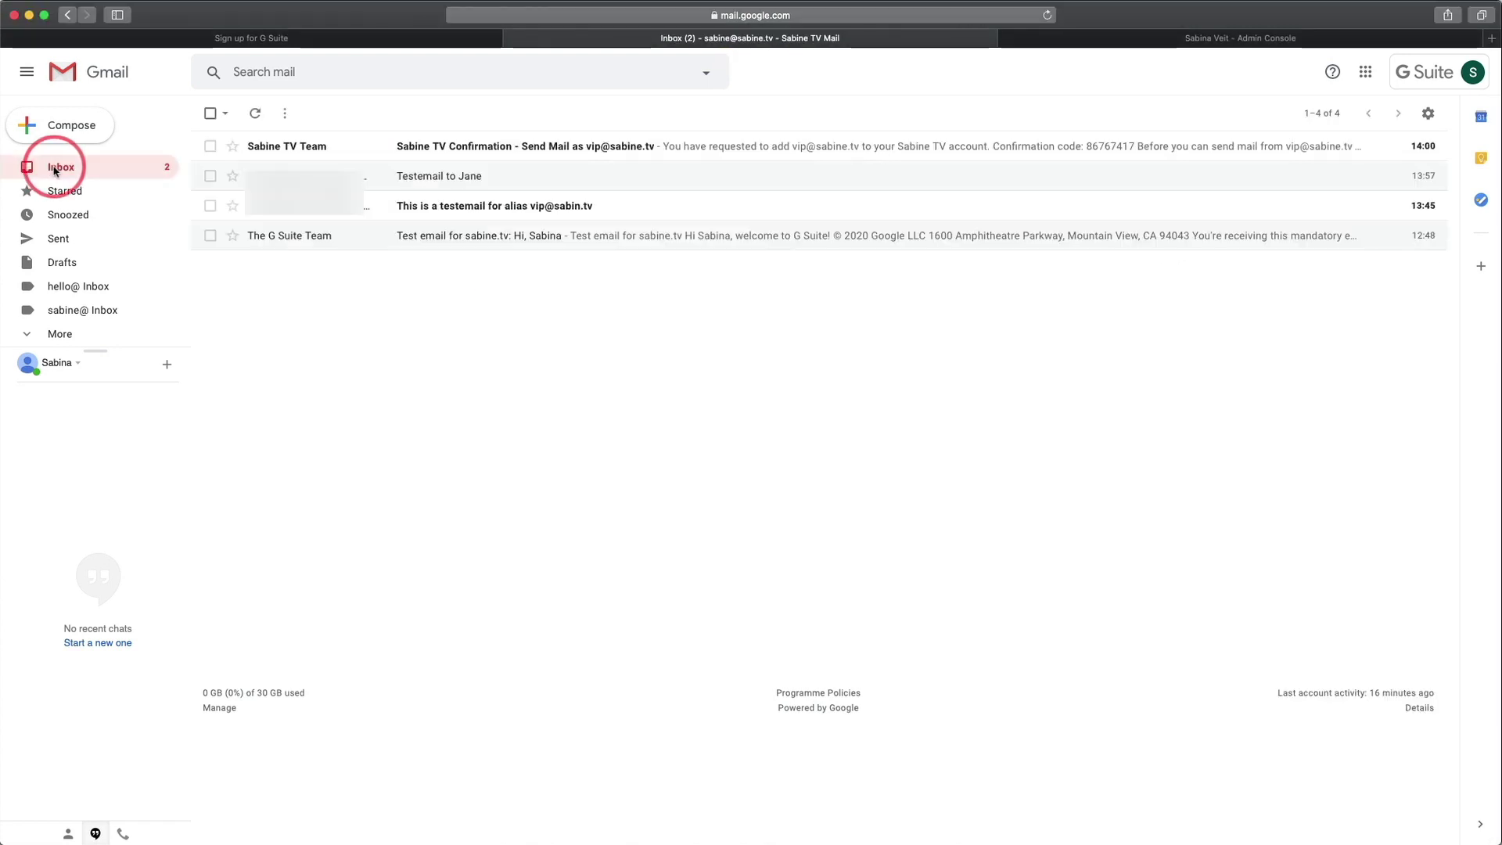
click(418, 150)
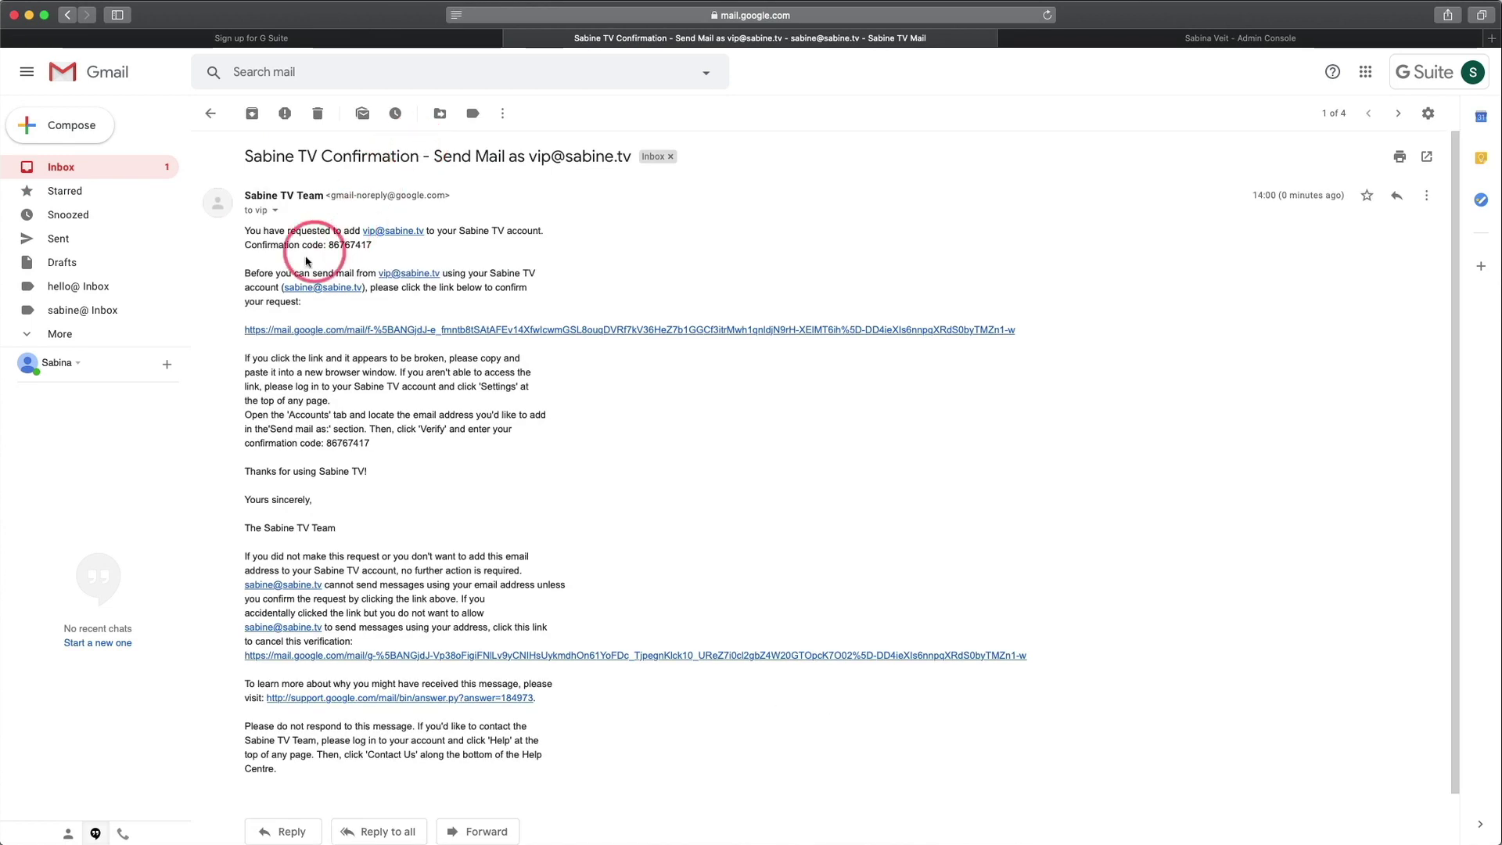
double_click(347, 245)
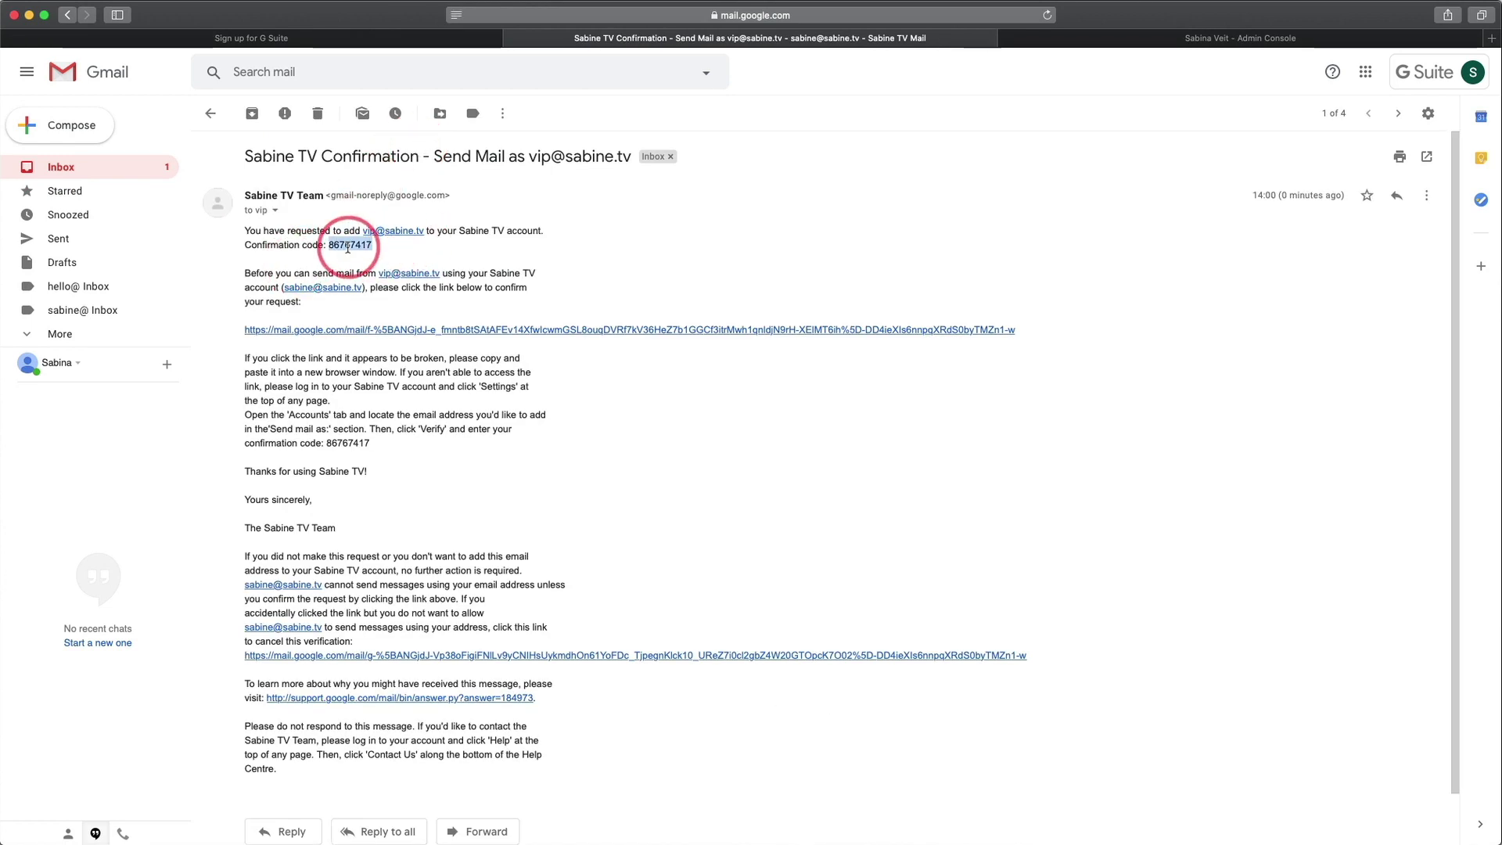
click(347, 248)
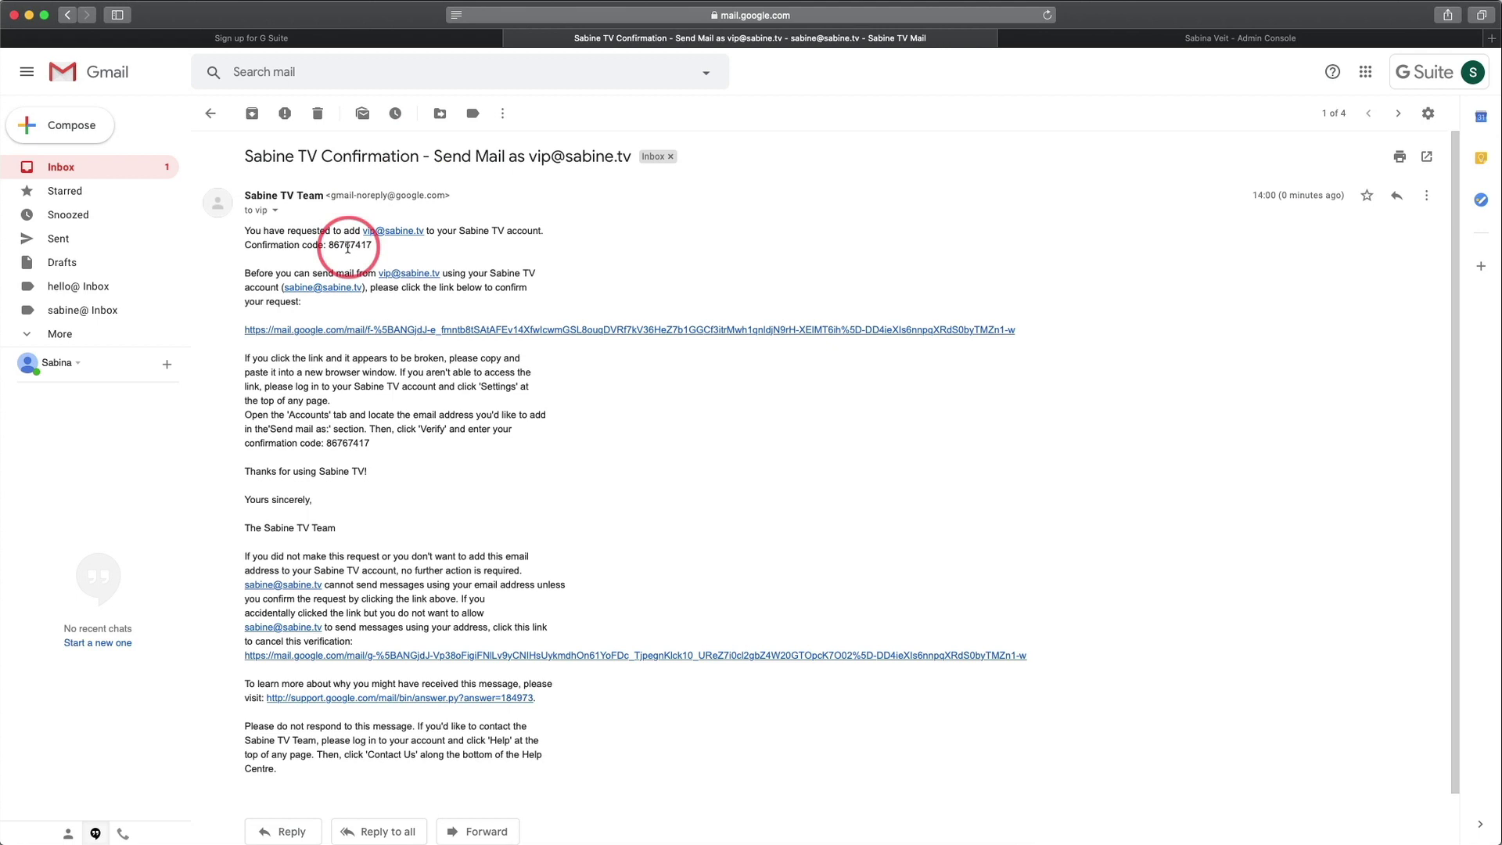
double_click(348, 247)
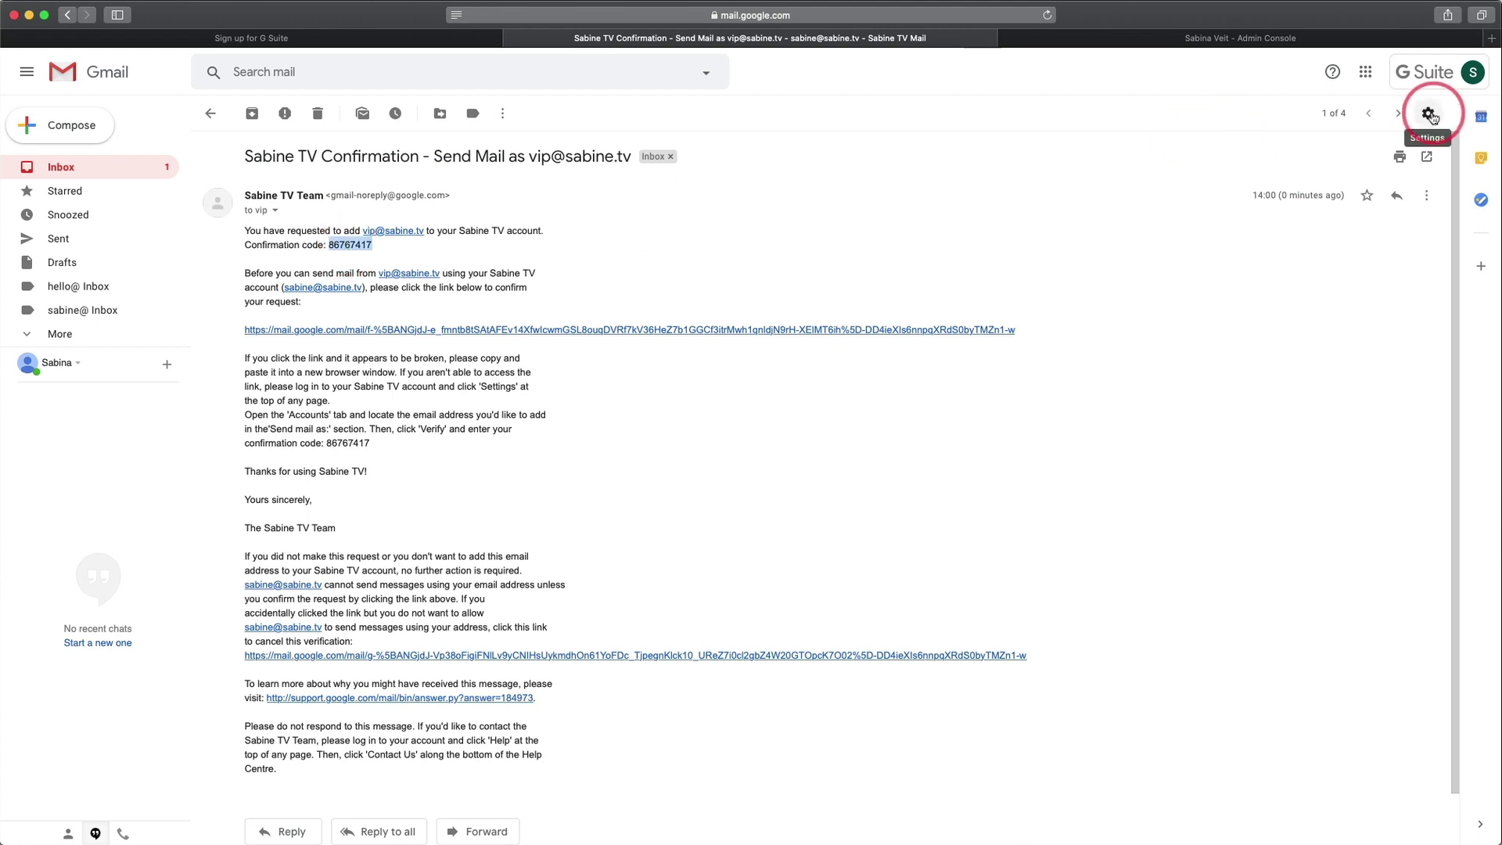
- Return to the Accounts tab of Gmail settings
click(1428, 114)
click(1328, 205)
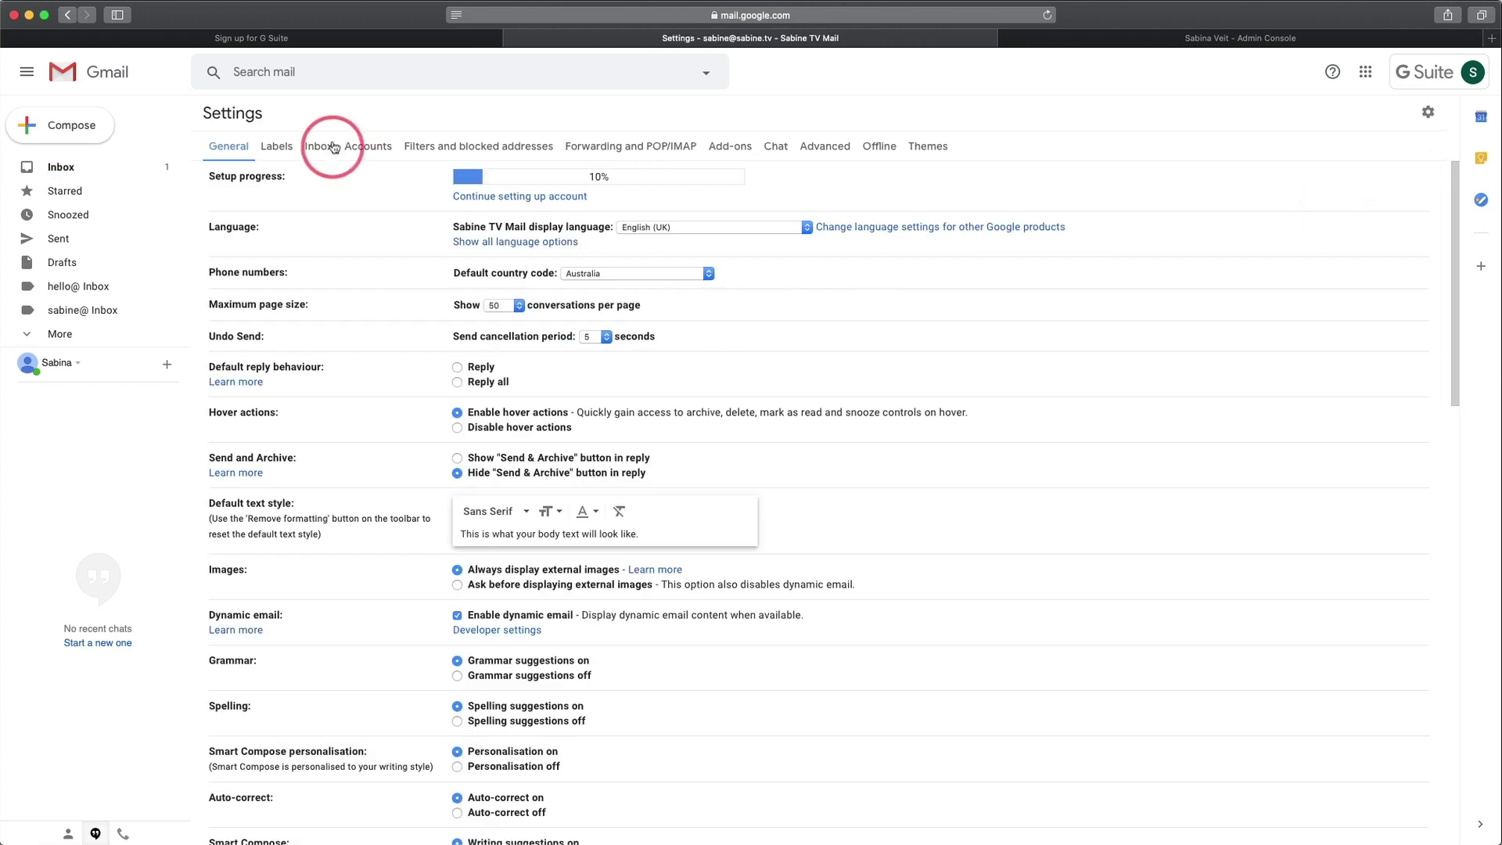
click(367, 147)
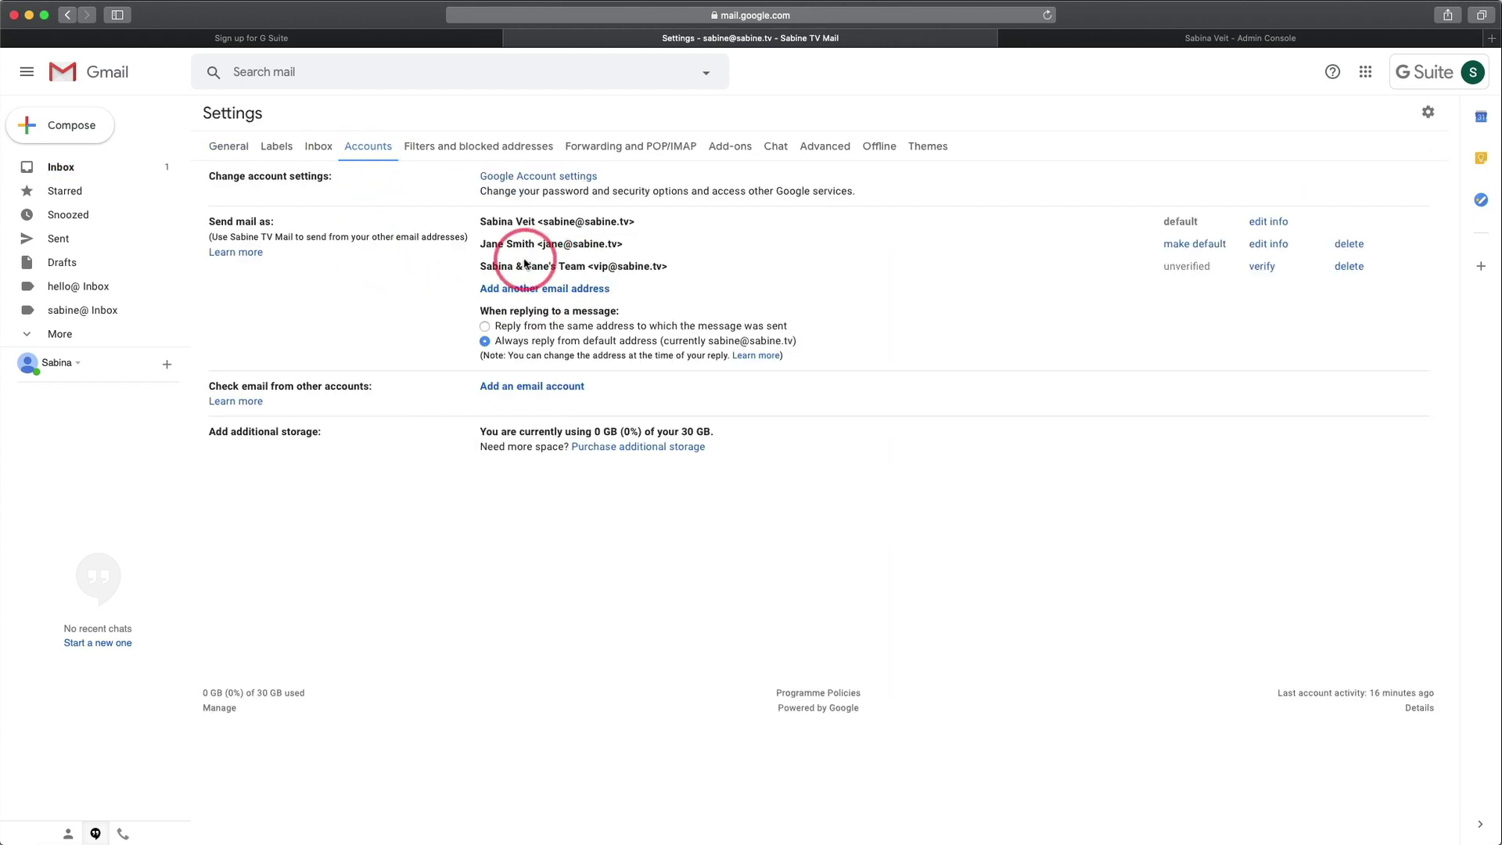
click(1262, 267)
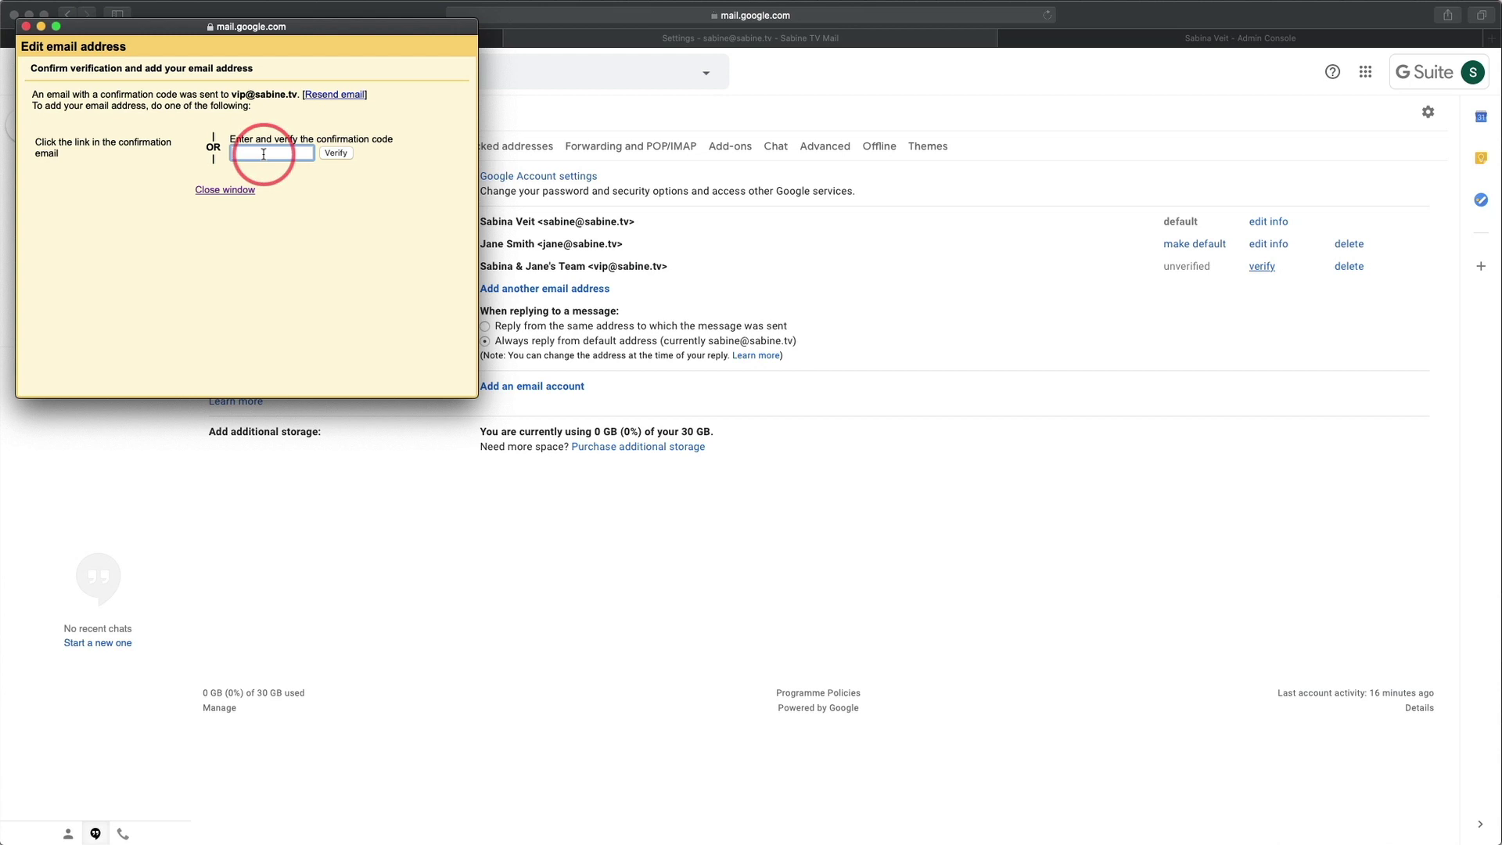
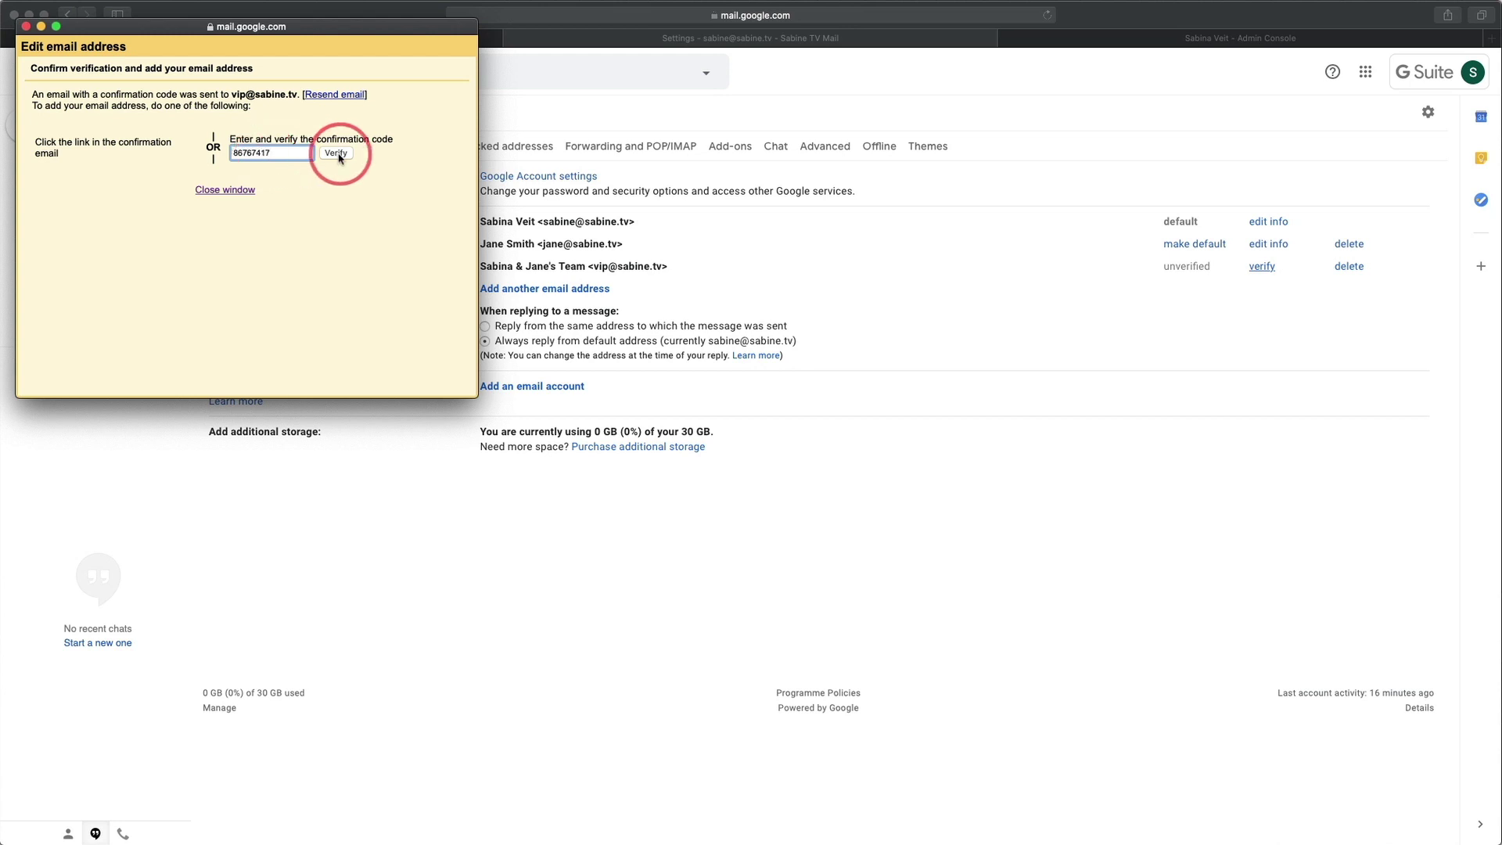
click(336, 153)
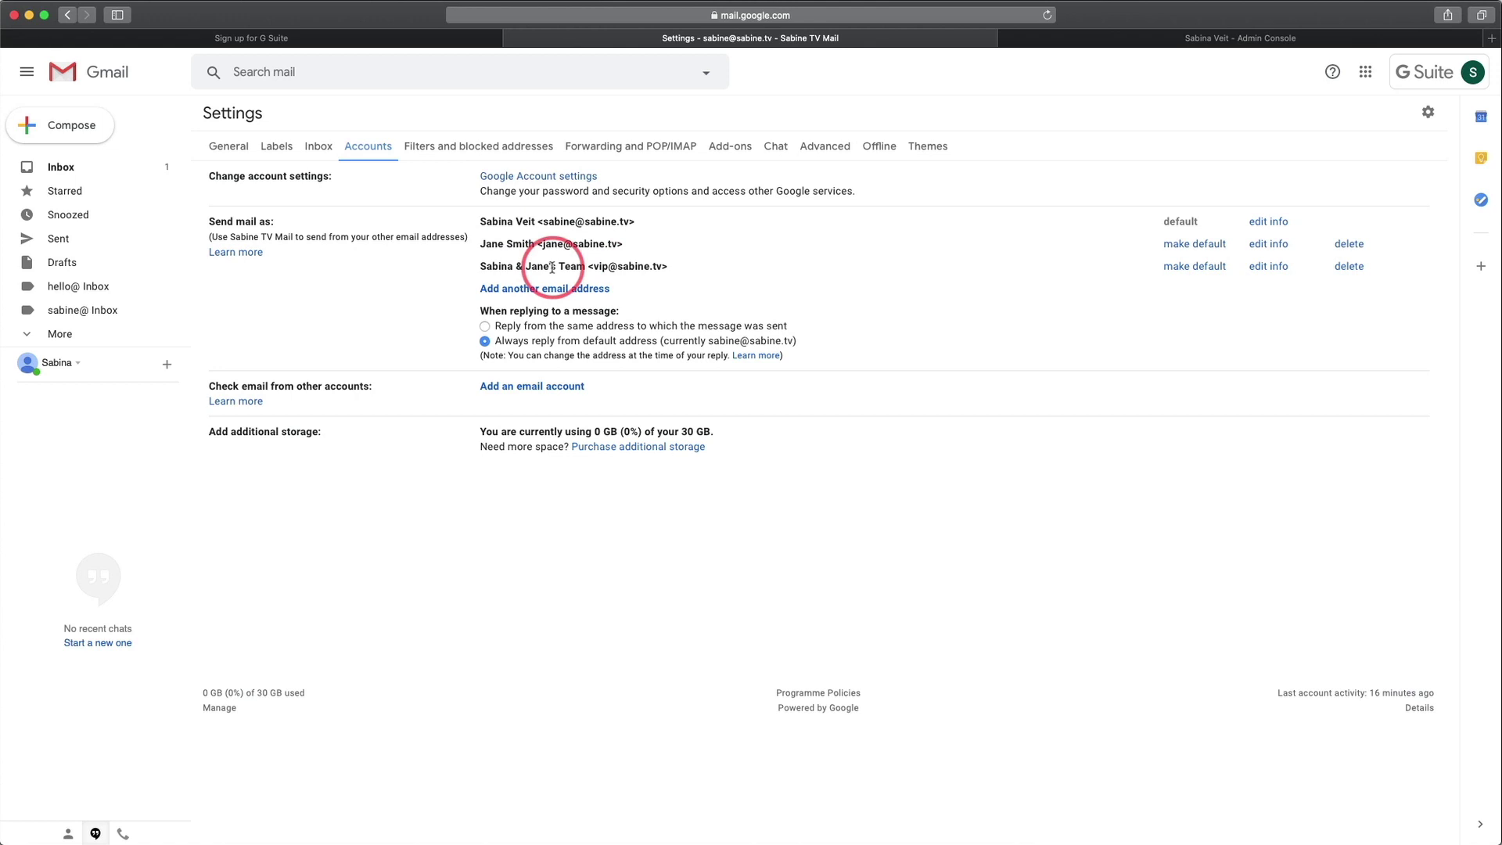
click(54, 129)
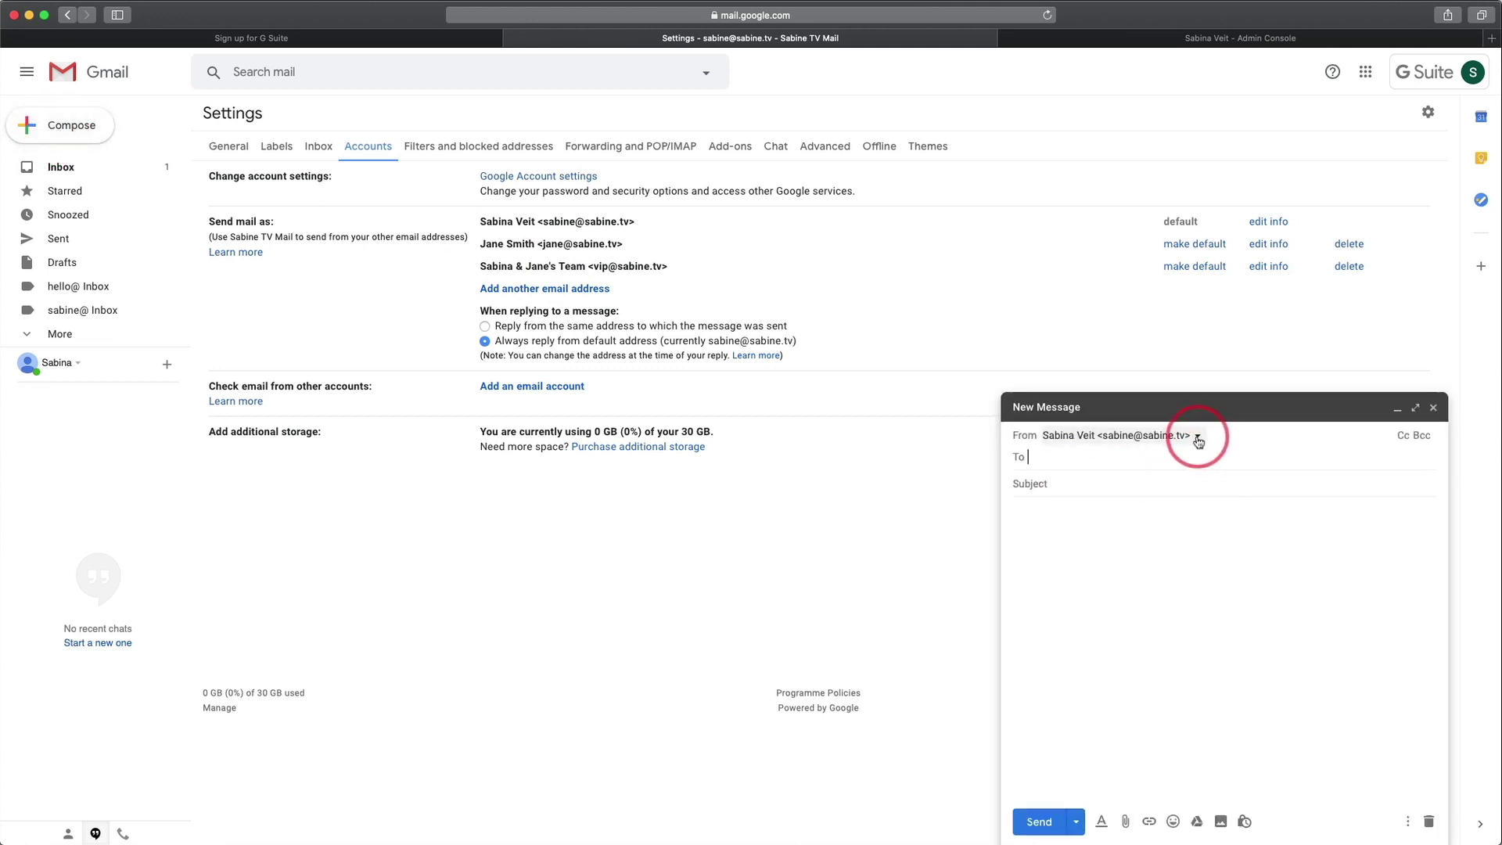
click(1198, 438)
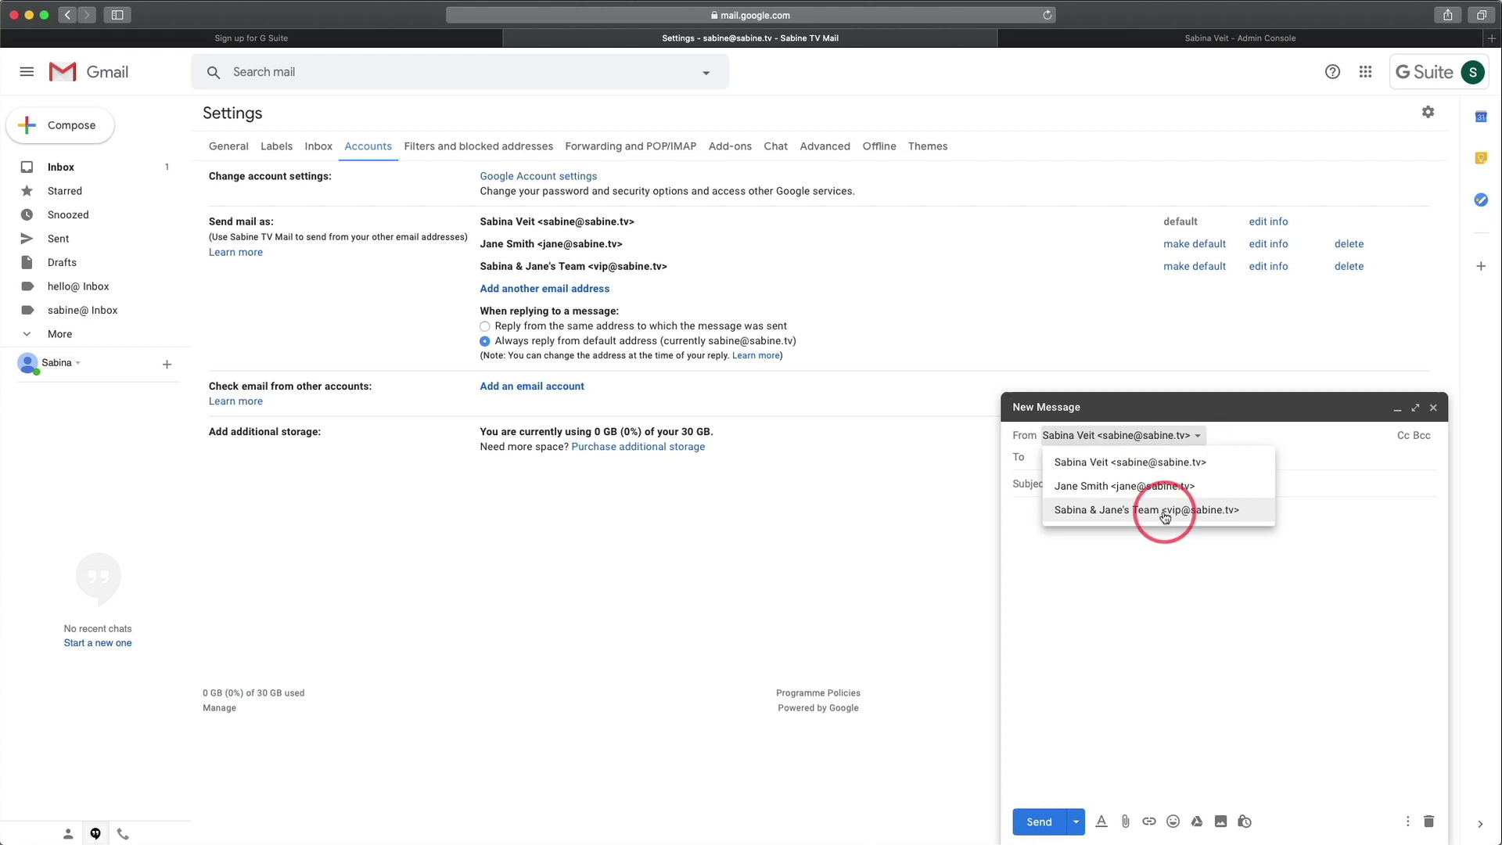
click(1123, 492)
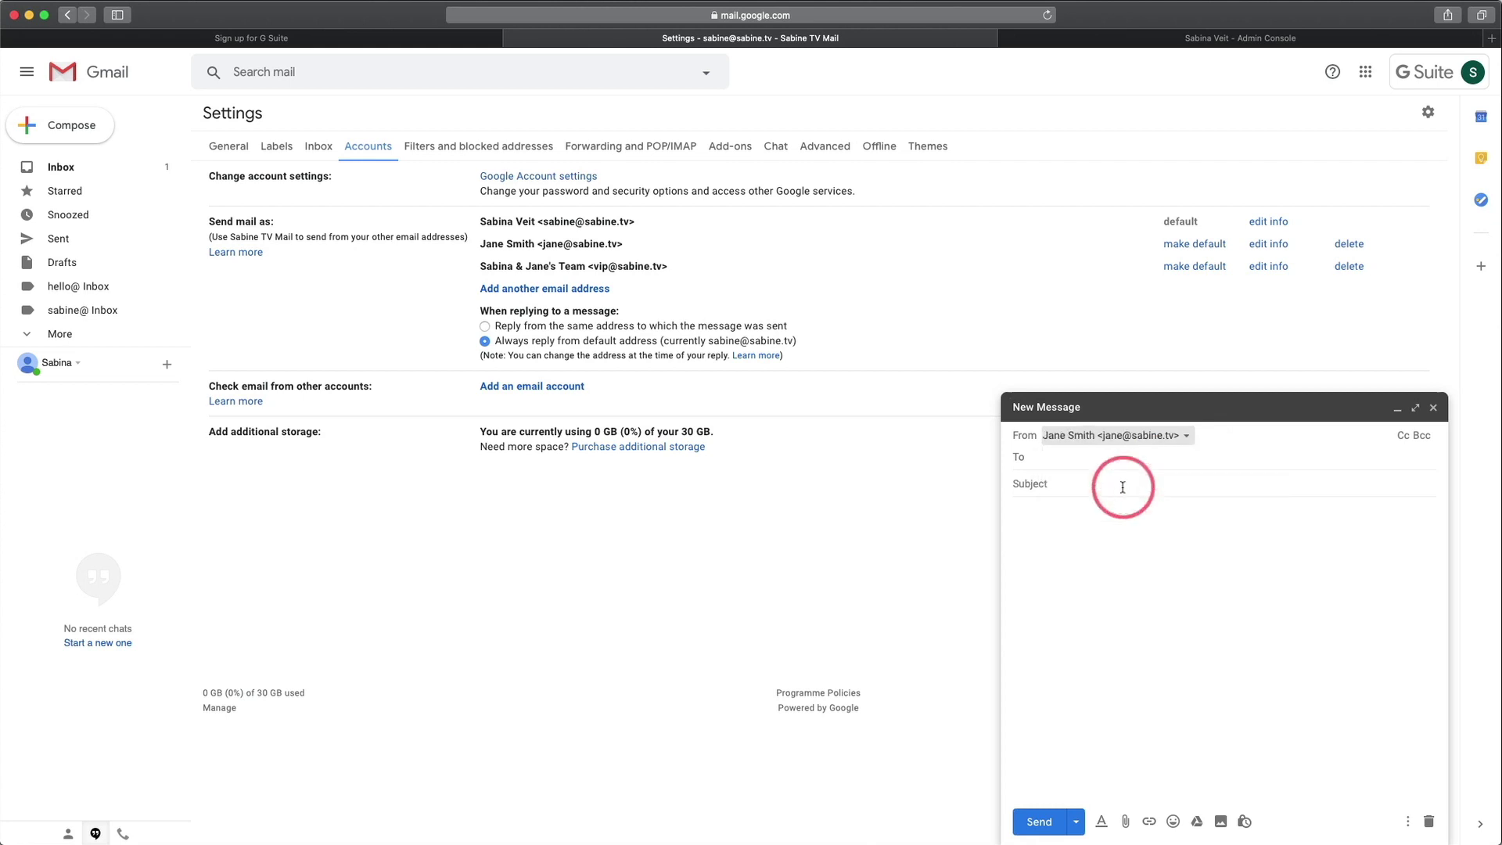
click(1054, 461)
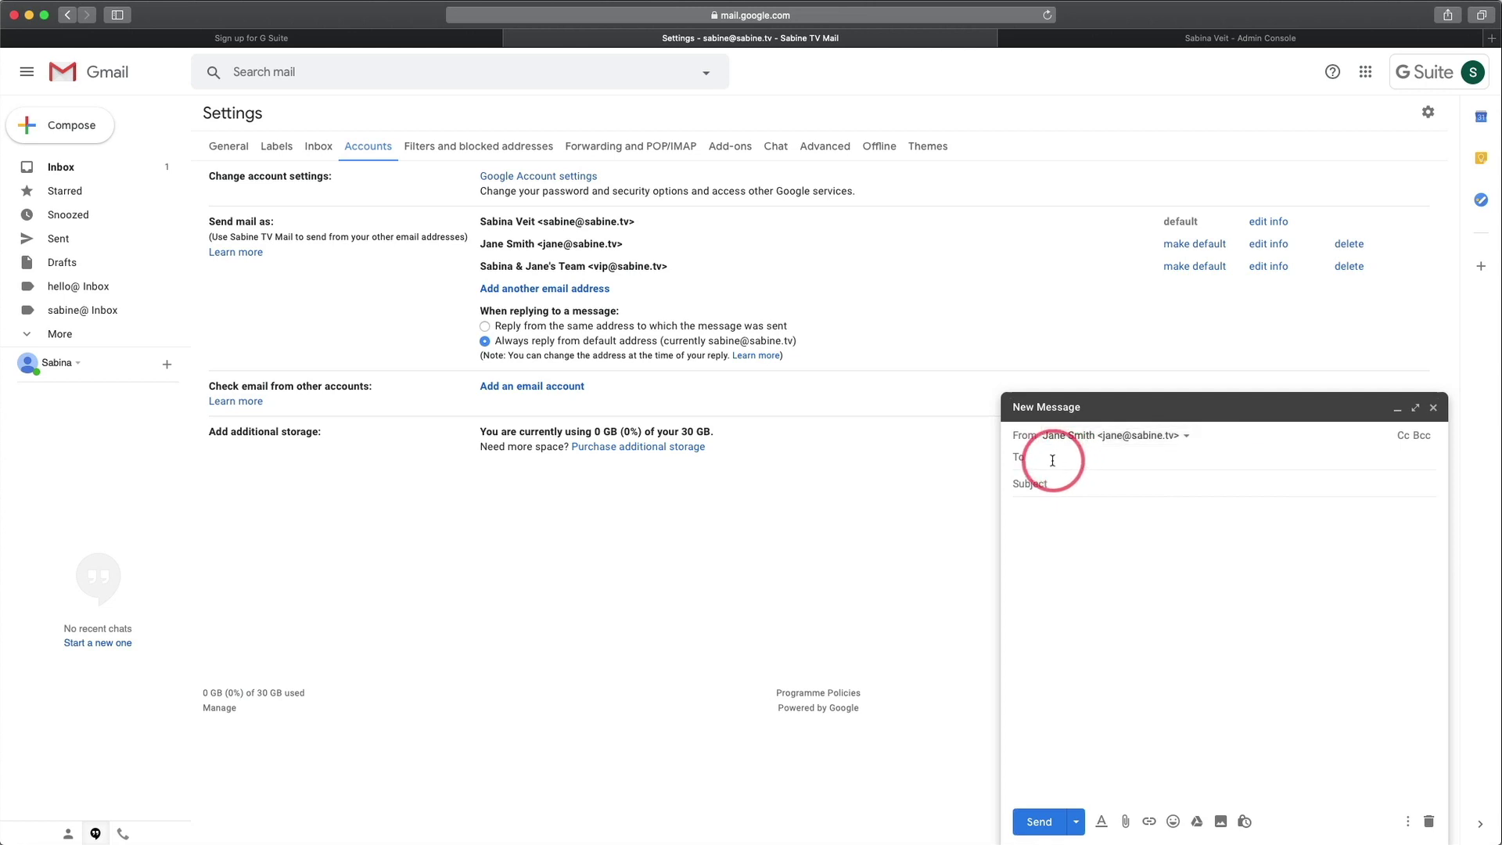
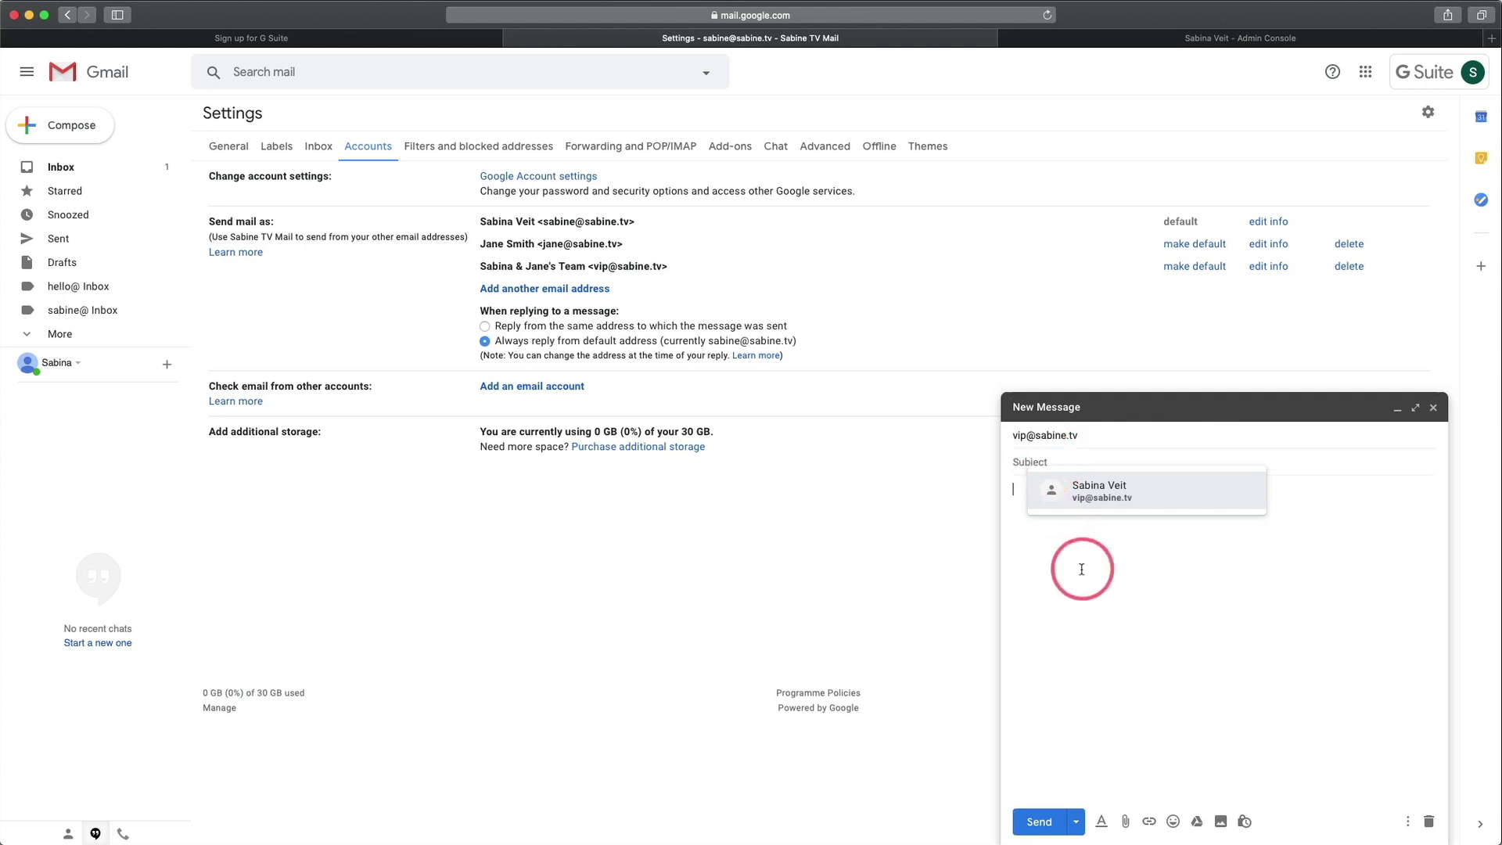
click(1046, 463)
text(TEste)
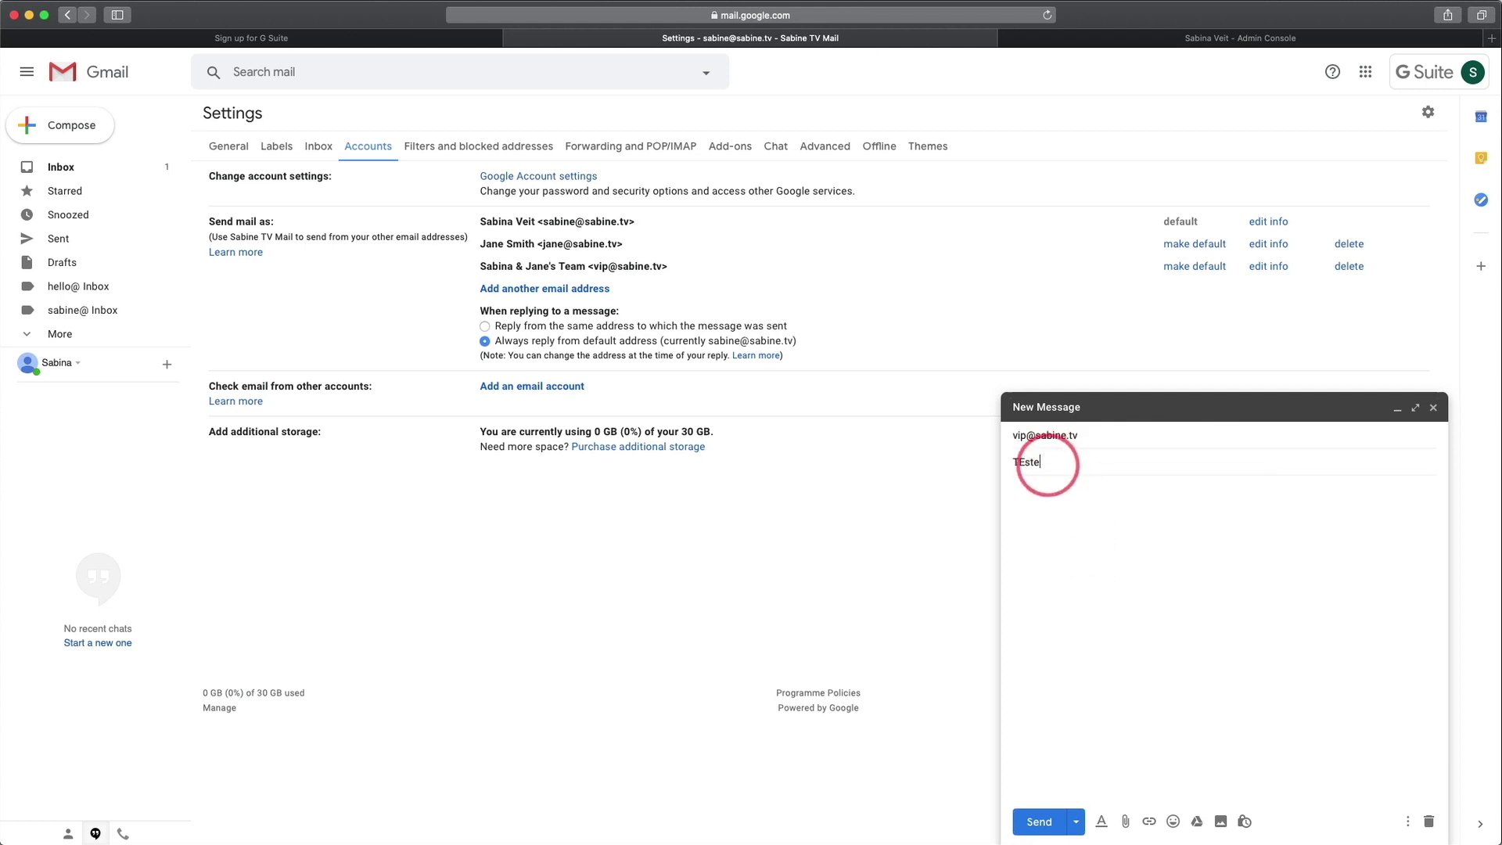
key(BackSpace)
key(BackSpace)
key(BackSpace)
key(BackSpace)
text(est)
text(email)
text( from Jane )
text(to VIP)
click(1039, 821)
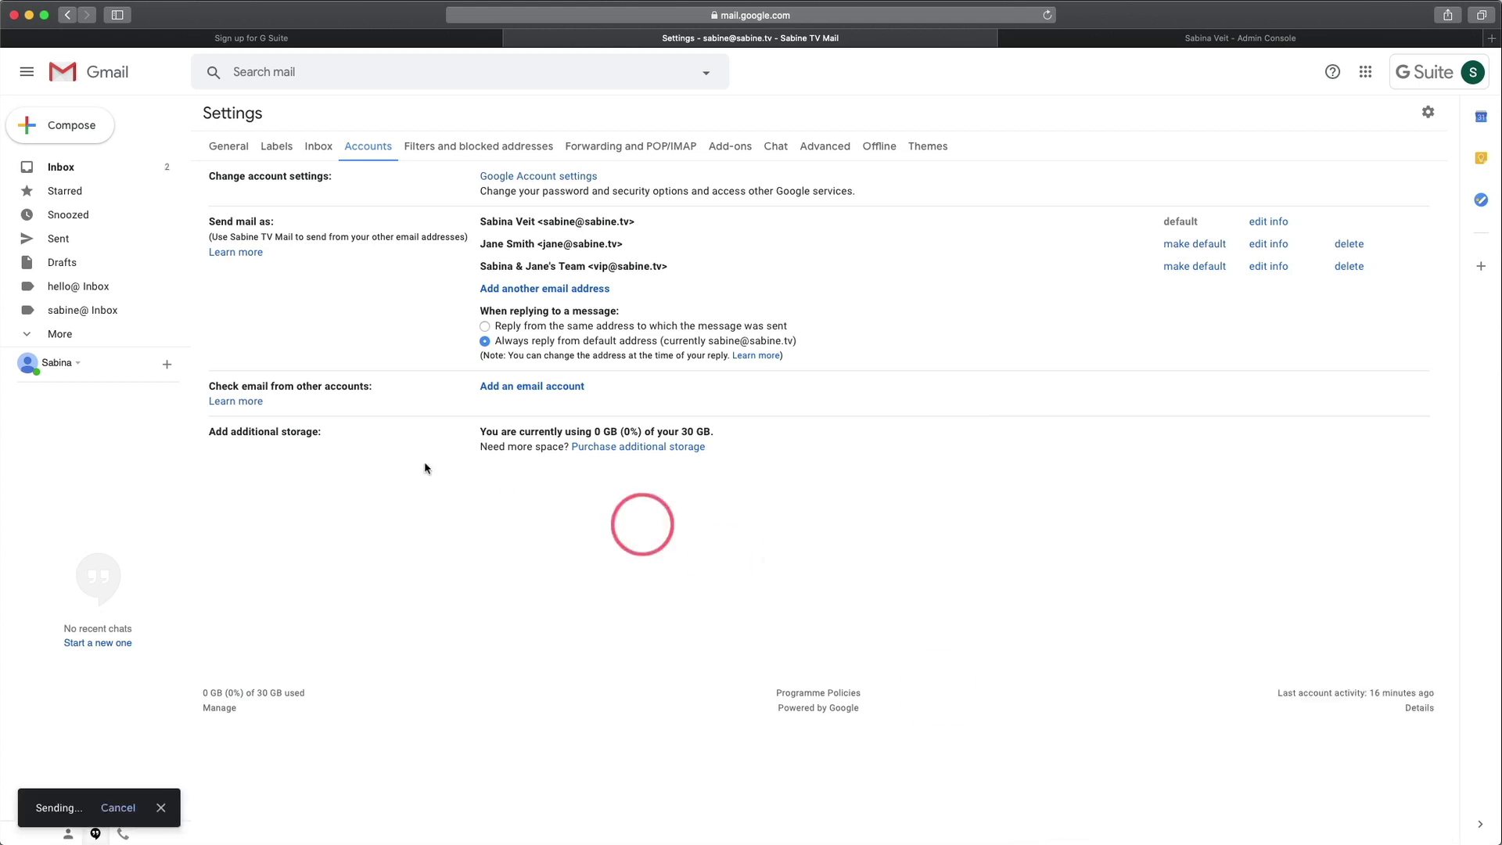
click(68, 171)
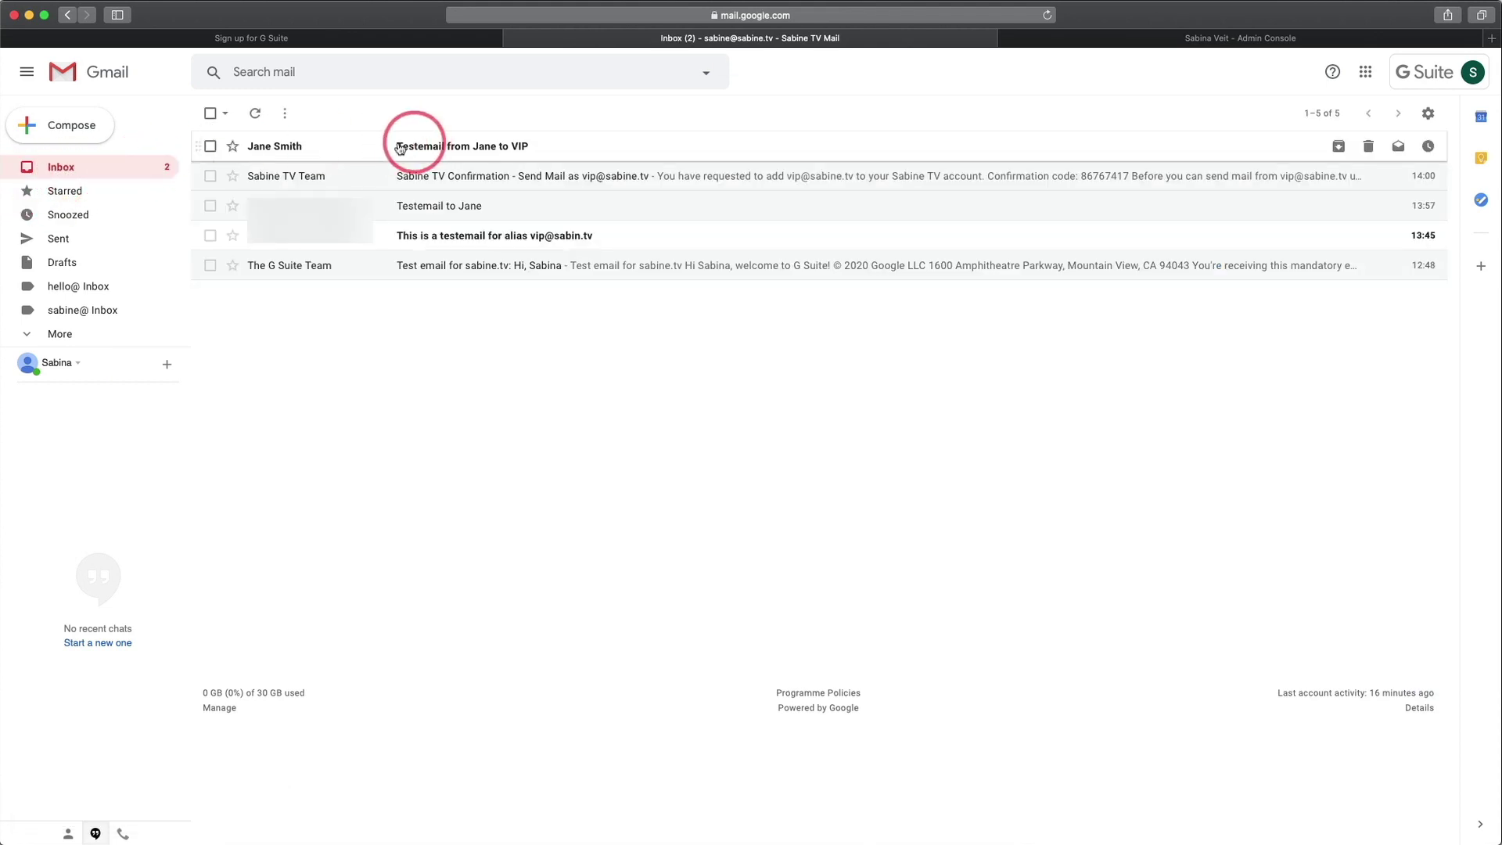
click(400, 147)
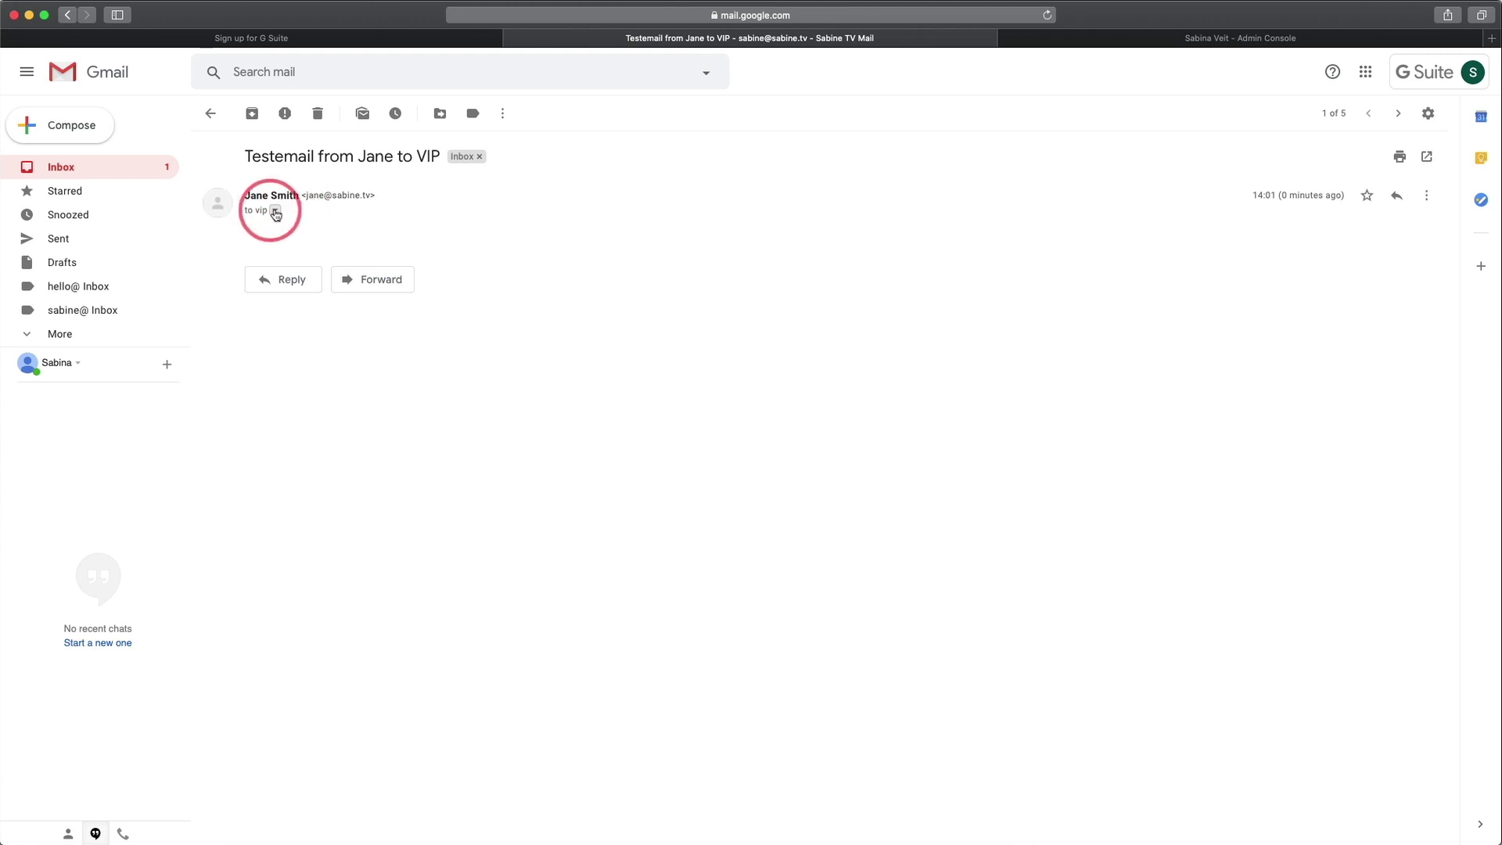
click(276, 211)
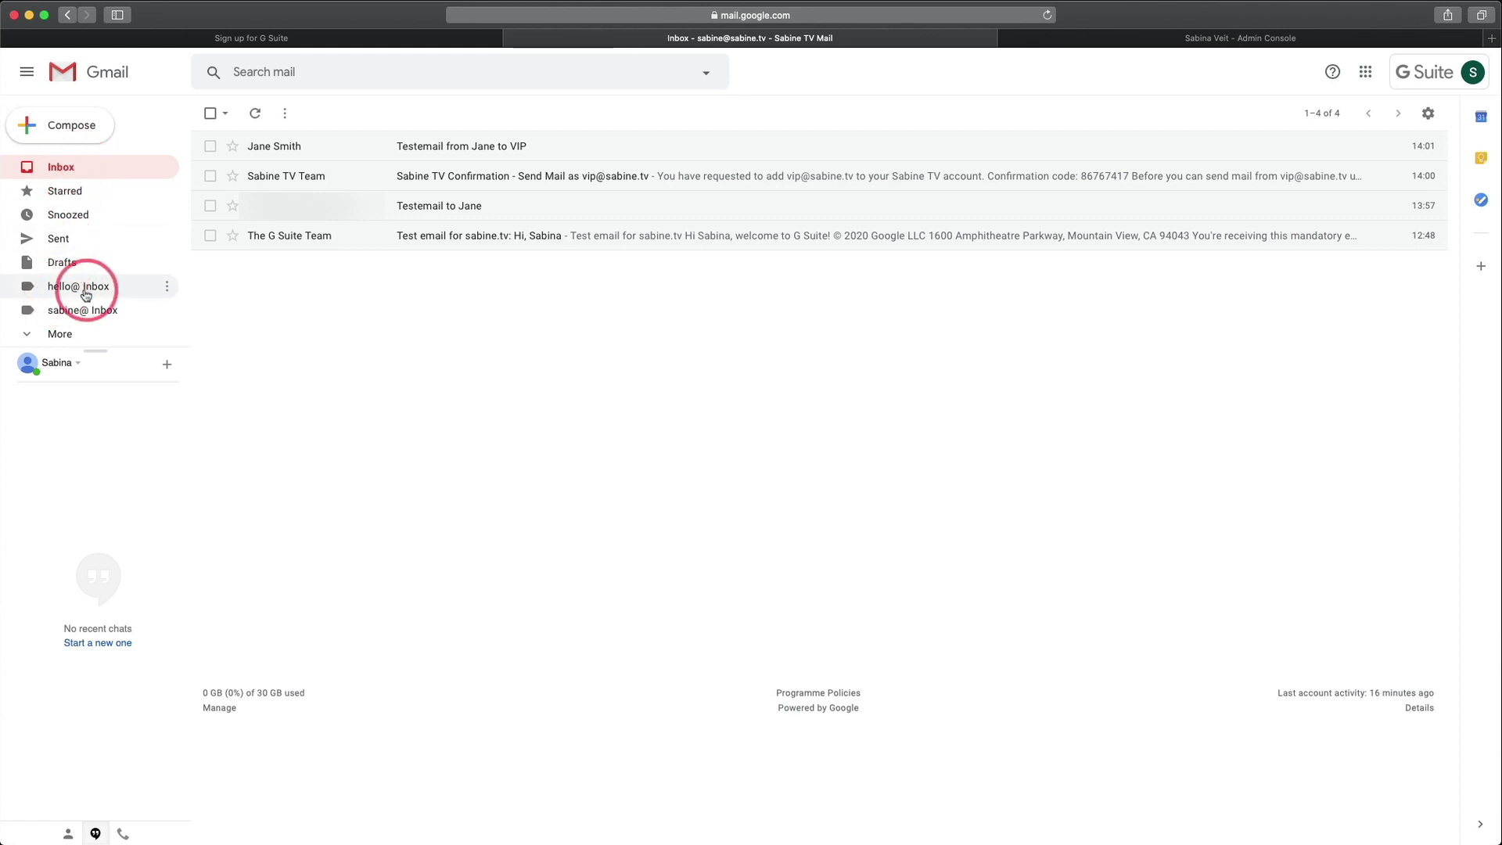
mouse_move(82, 310)
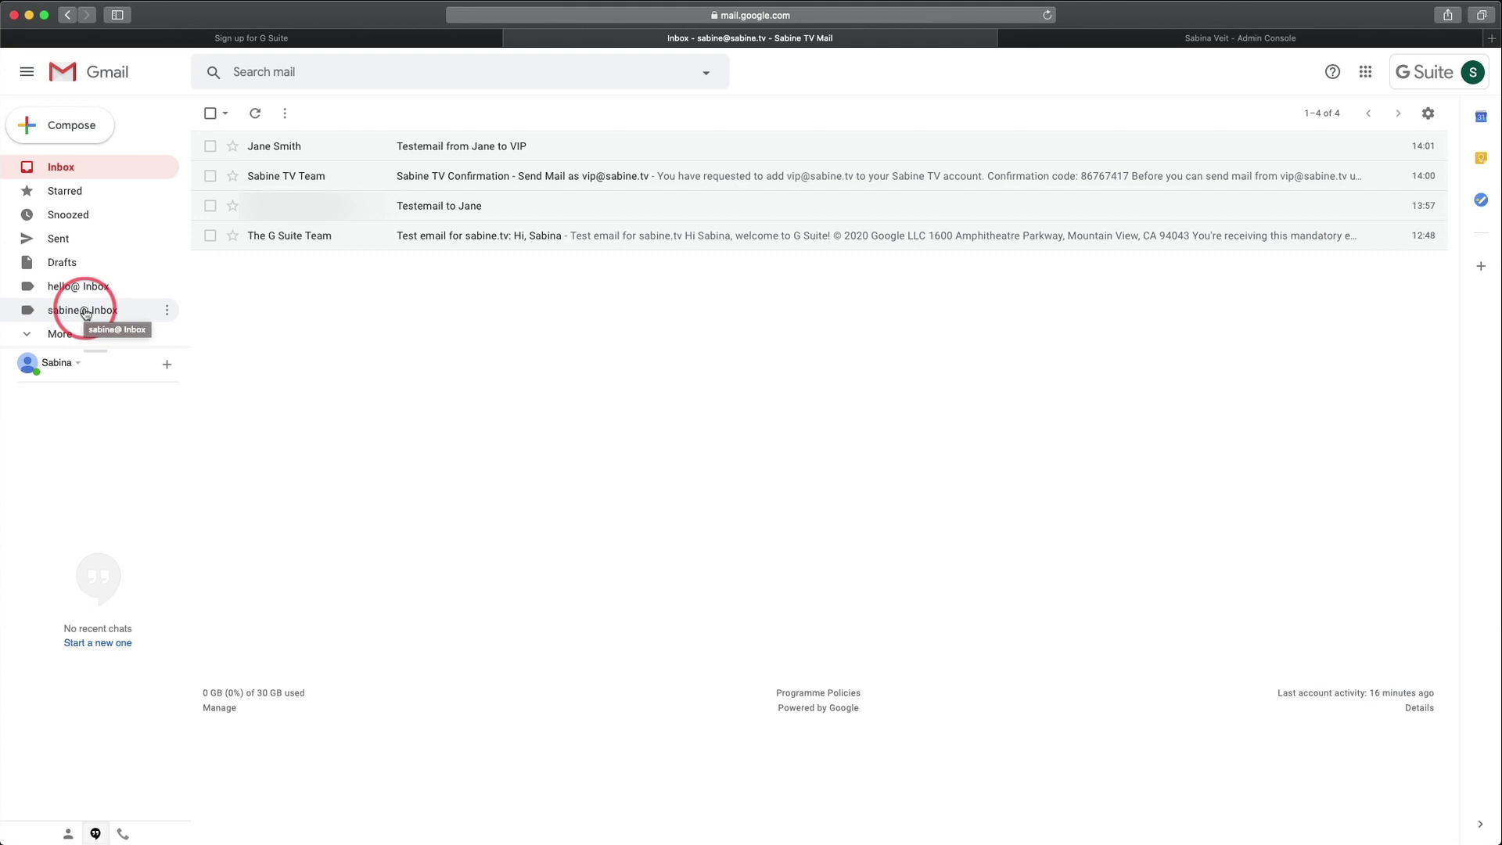
- Go to Gmail settings' Filters and blocked addresses tab
click(1428, 114)
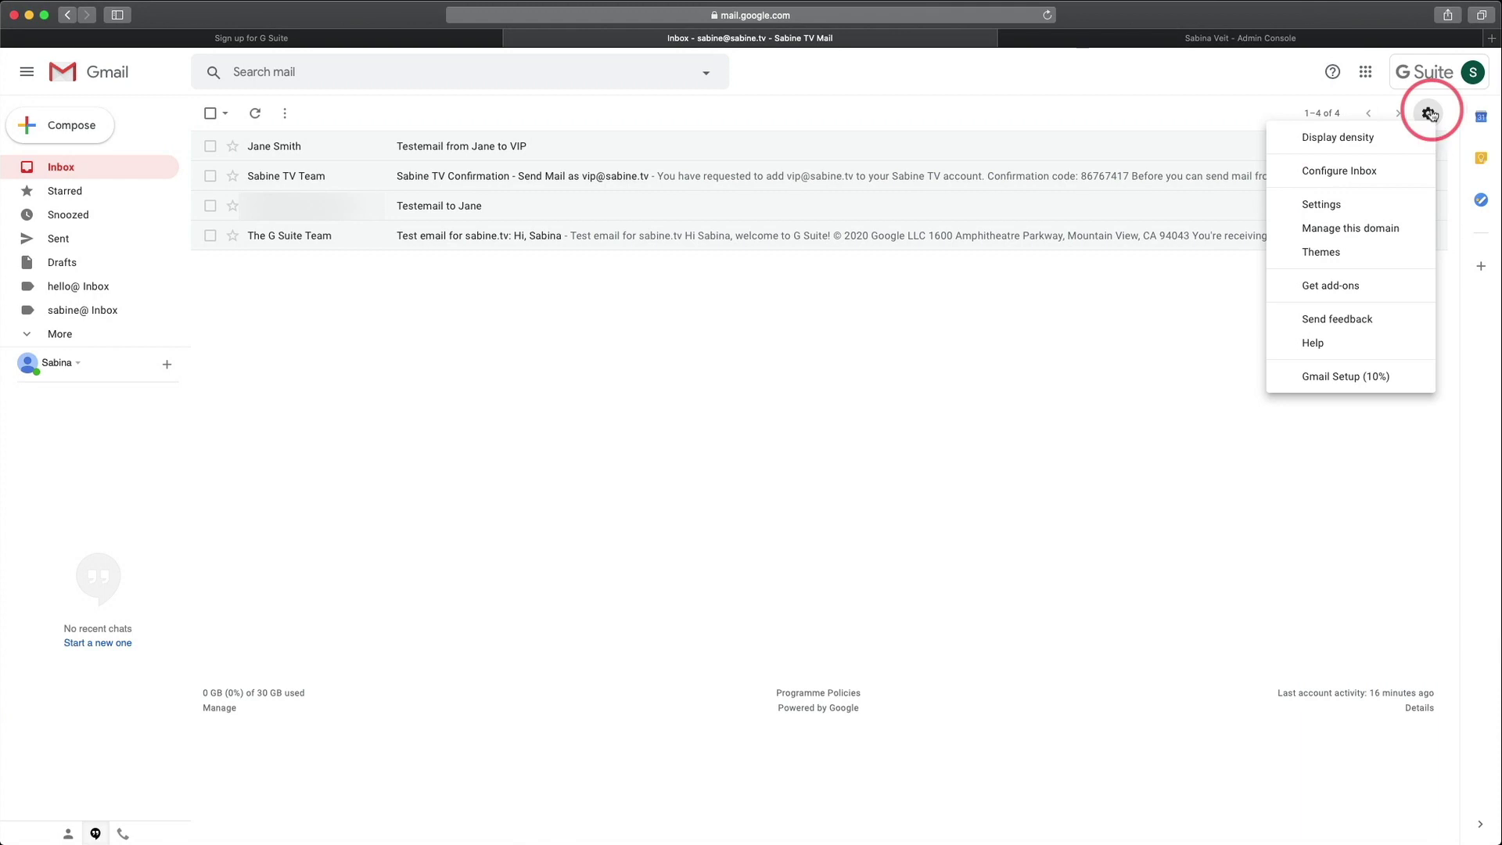
click(1339, 205)
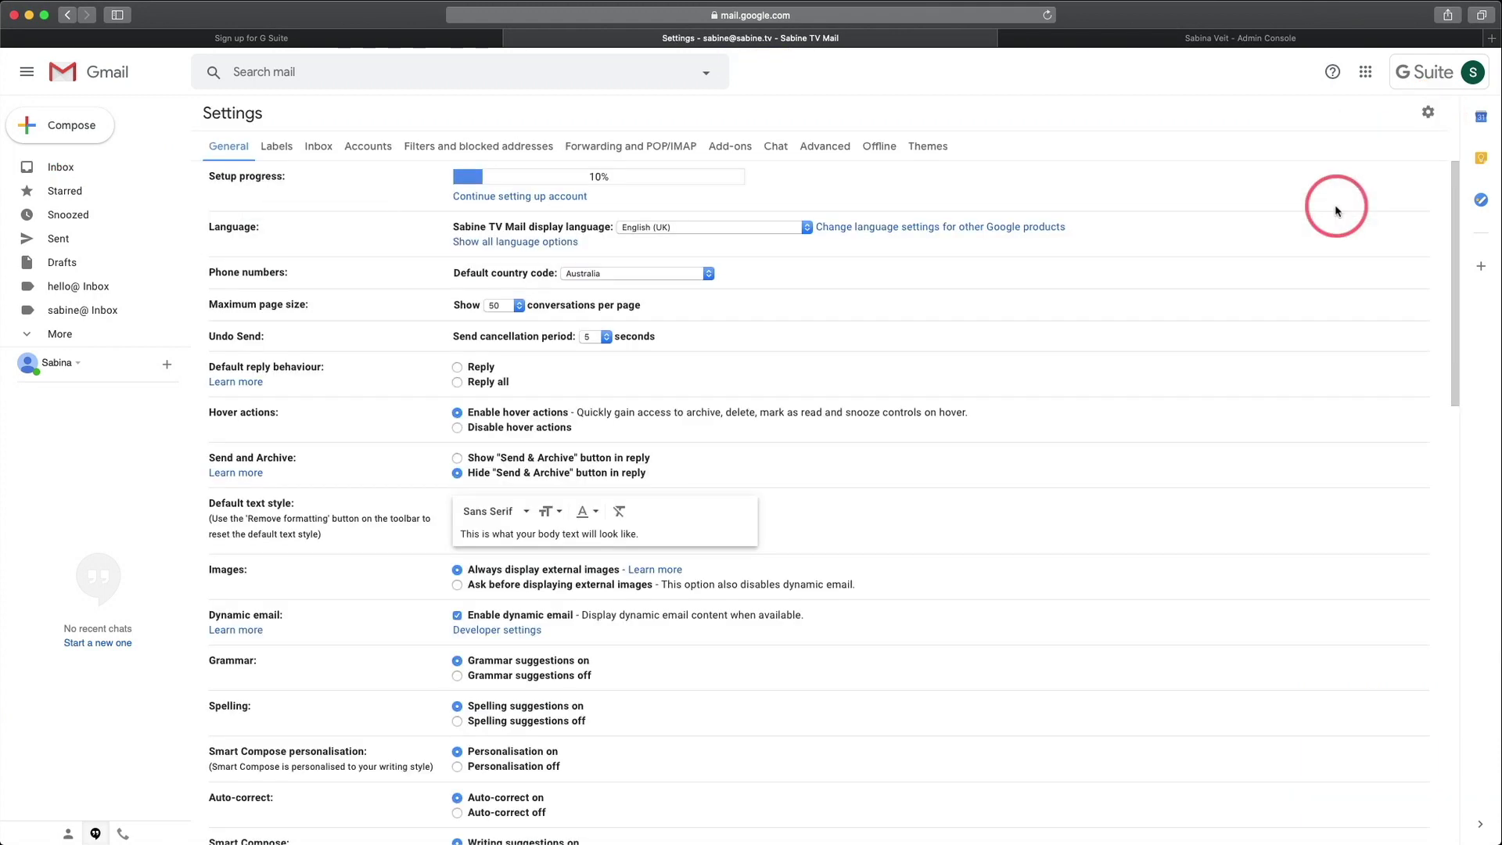
click(468, 148)
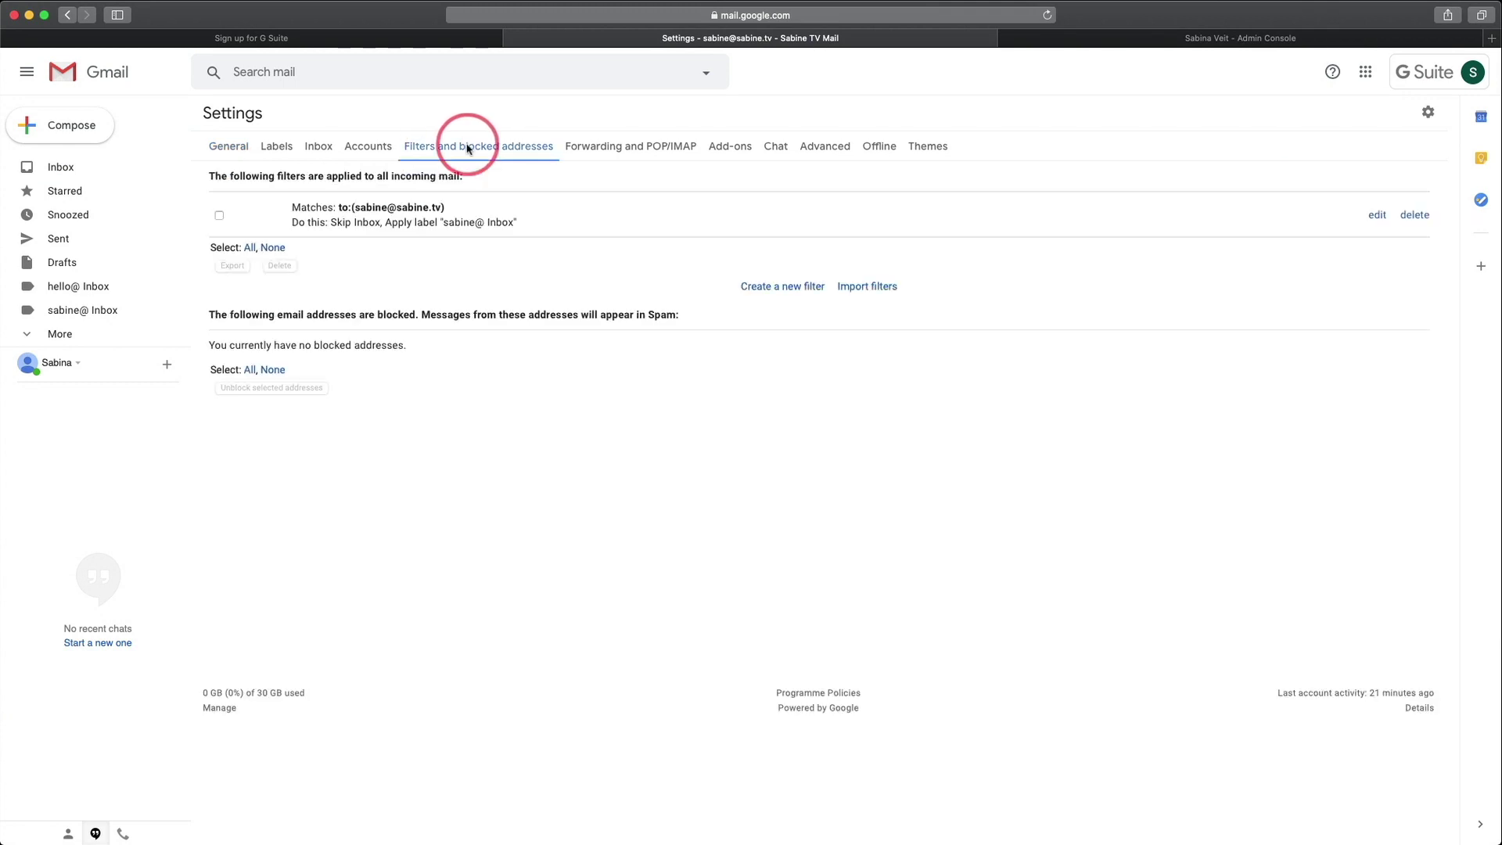
click(783, 287)
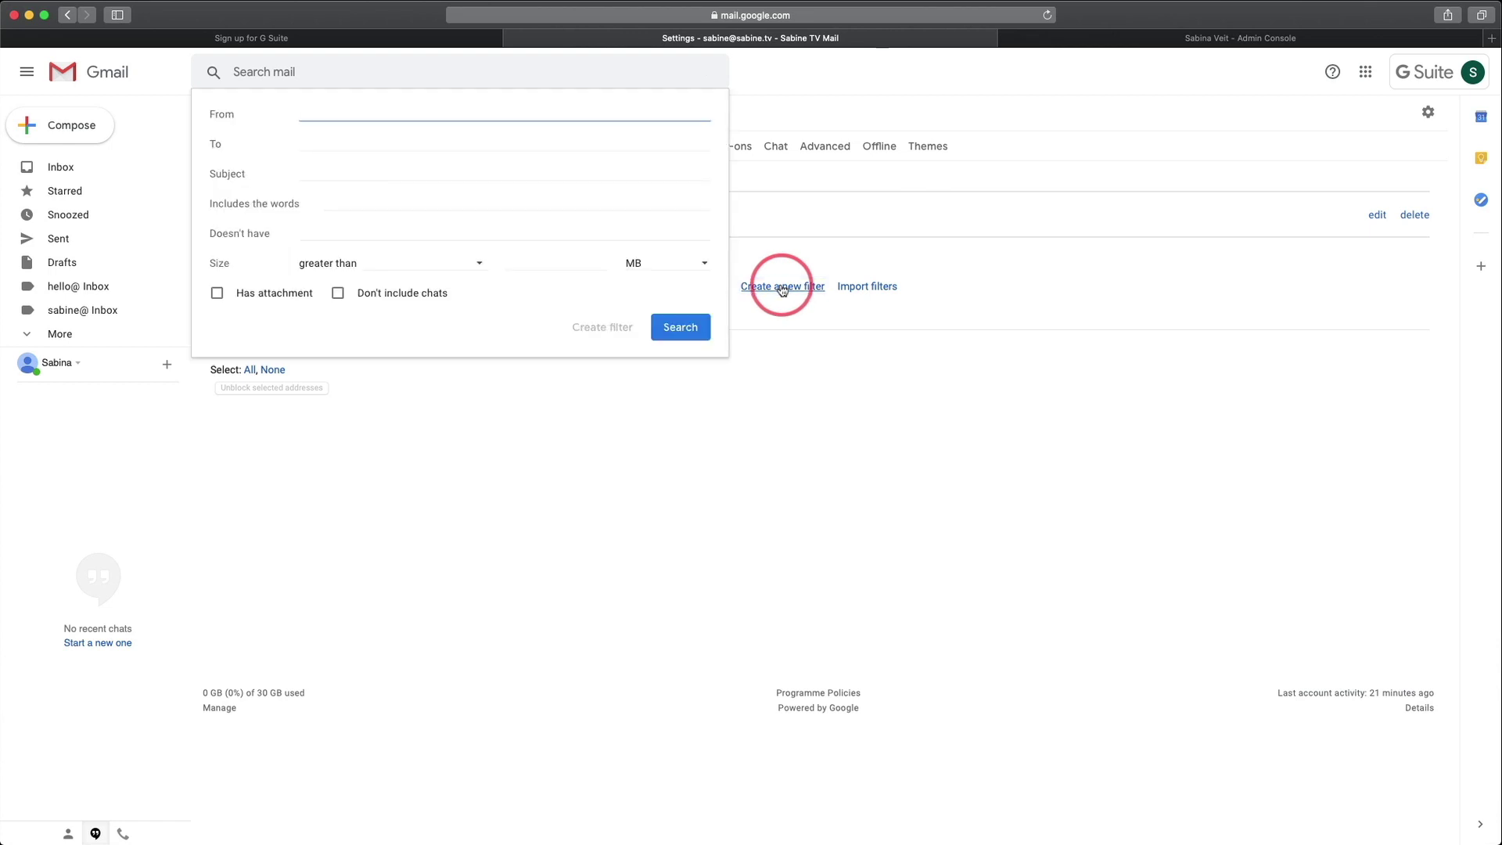
click(306, 144)
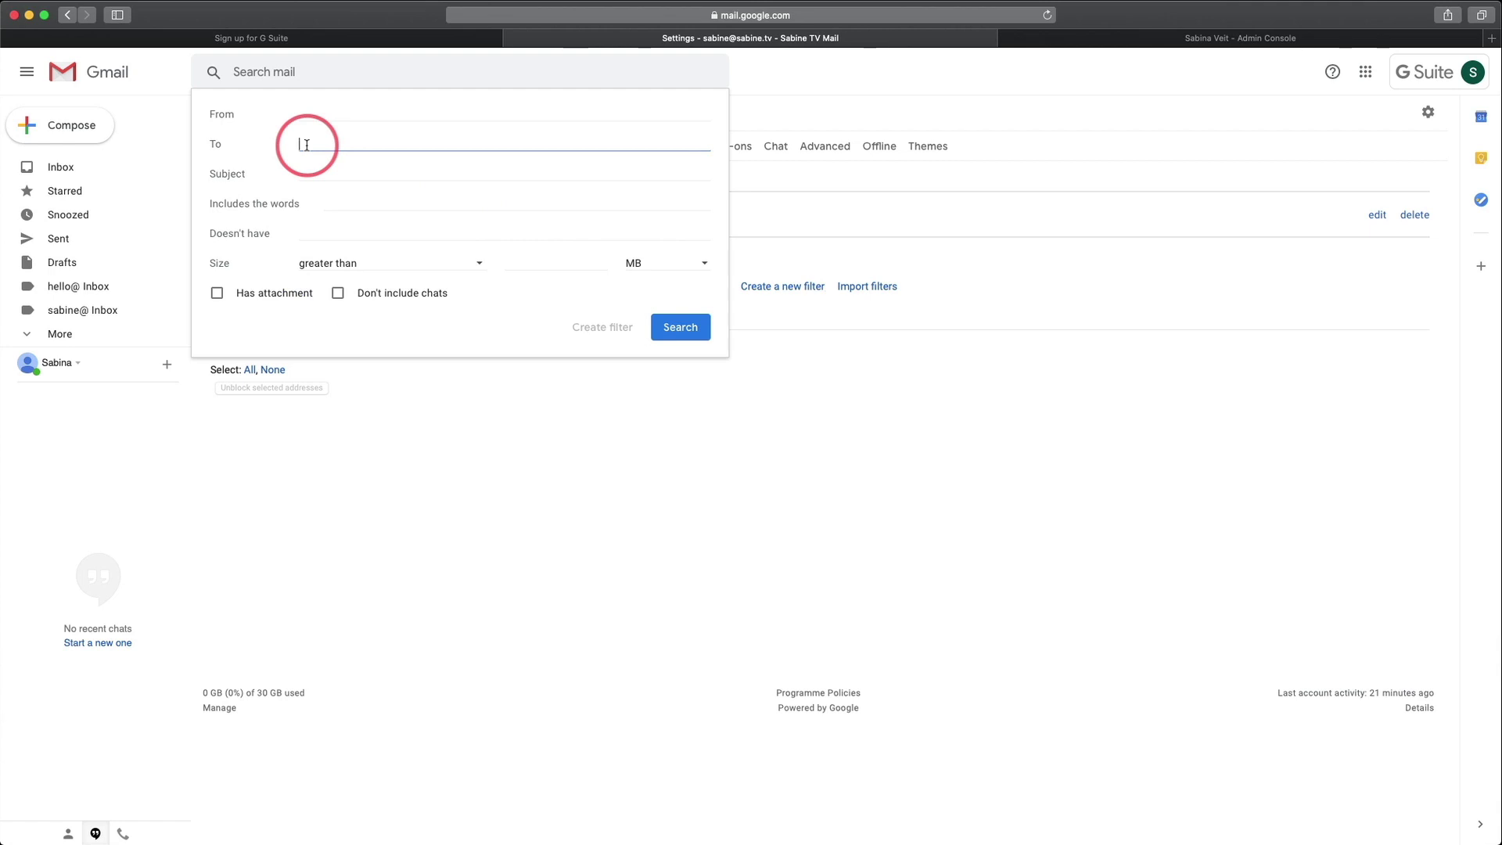
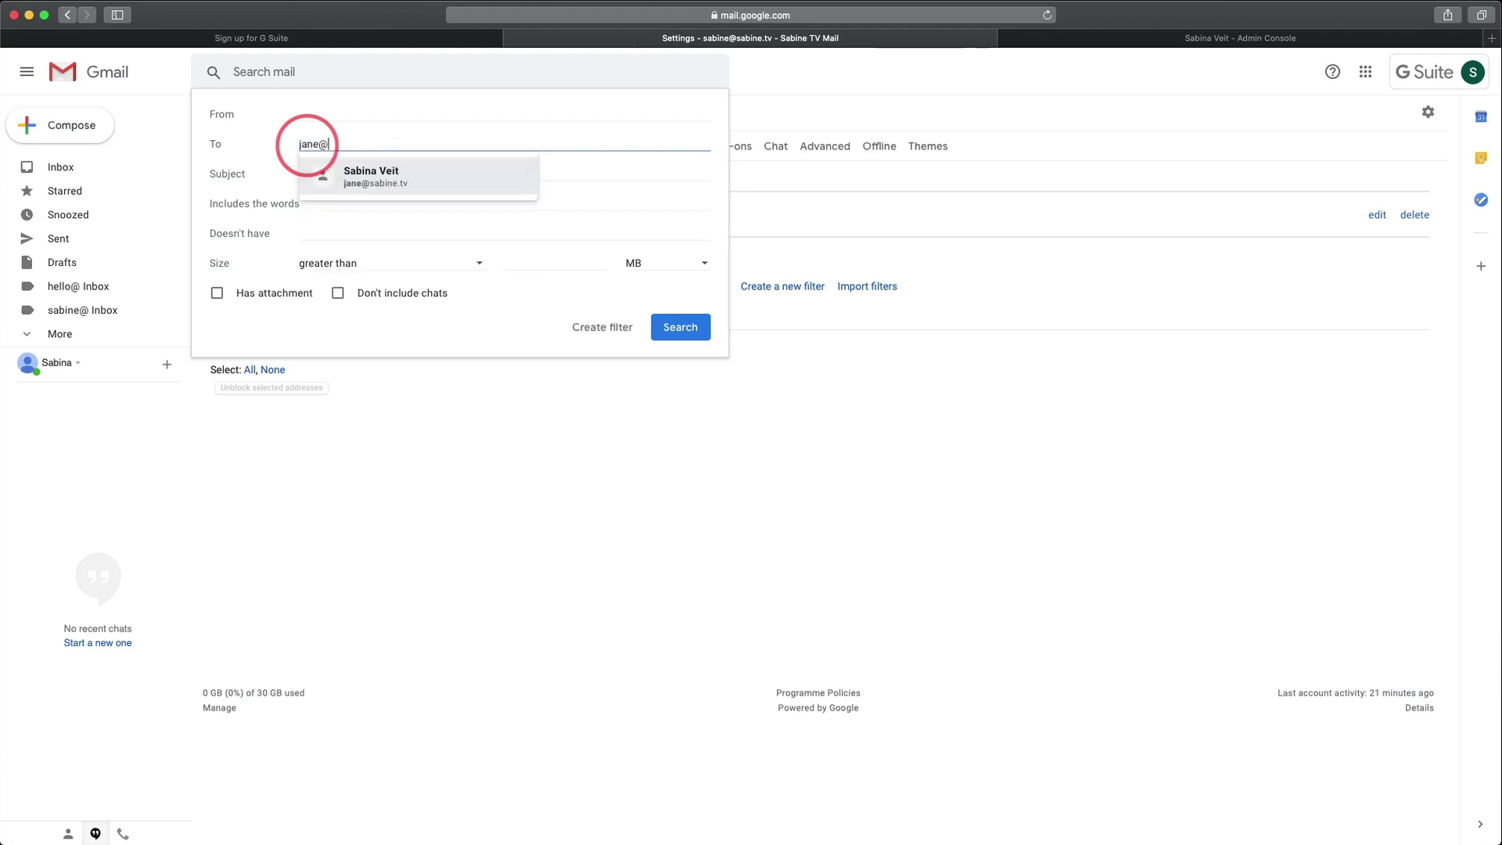
click(247, 154)
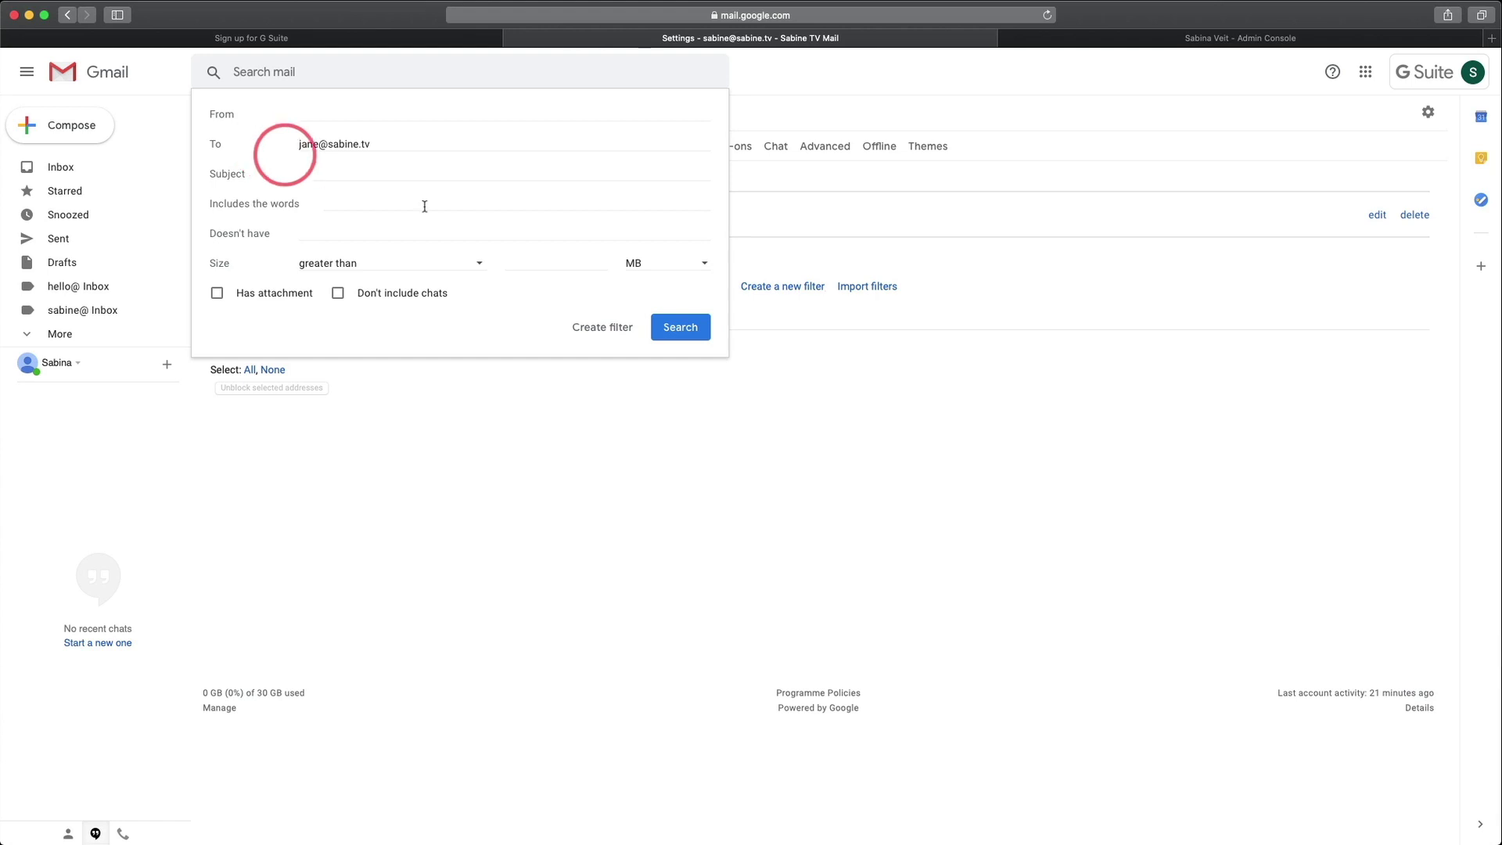
click(598, 333)
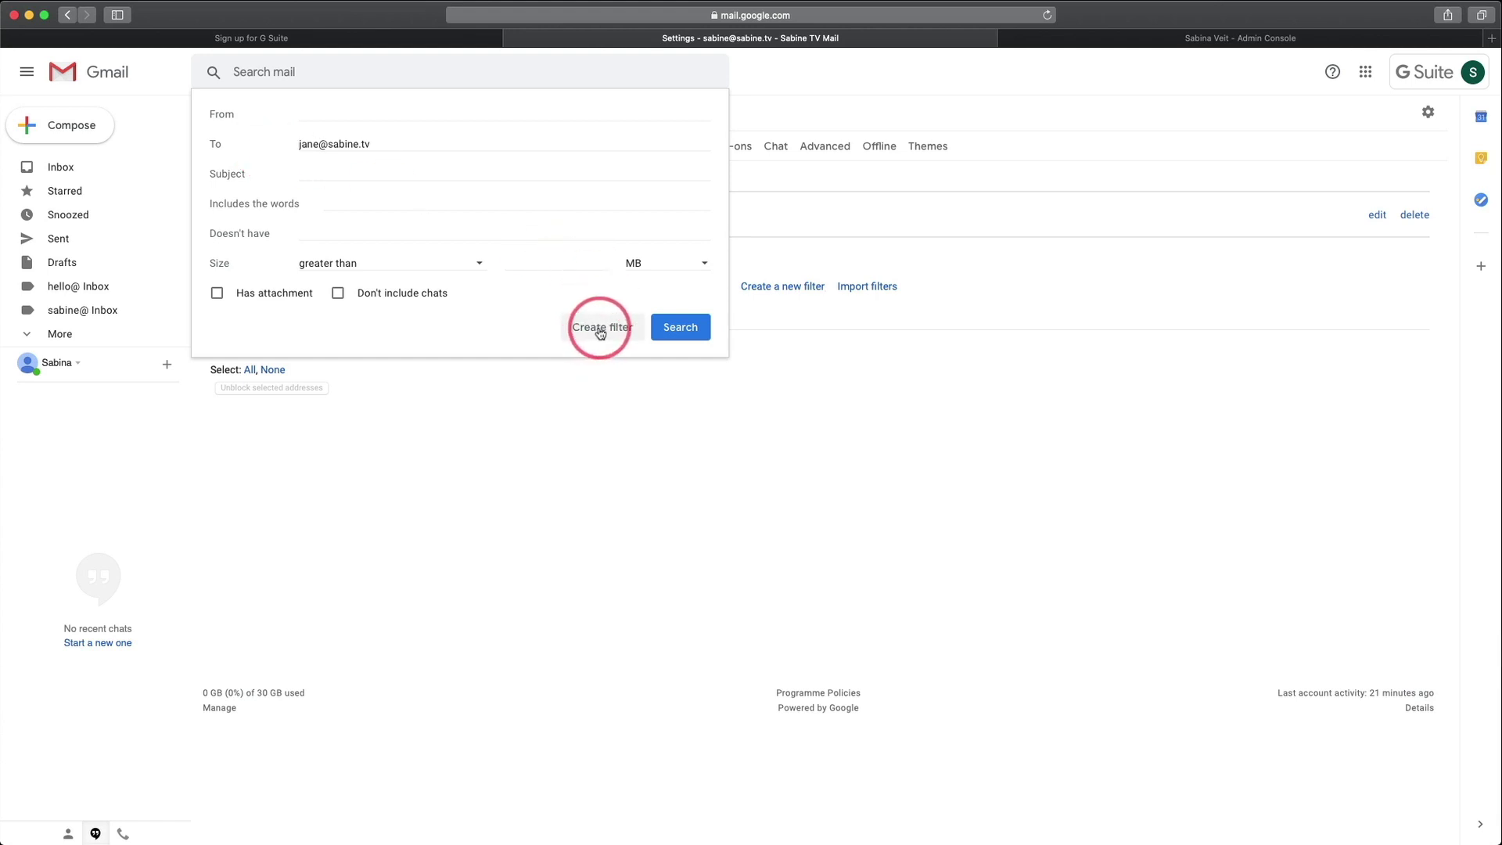
click(603, 331)
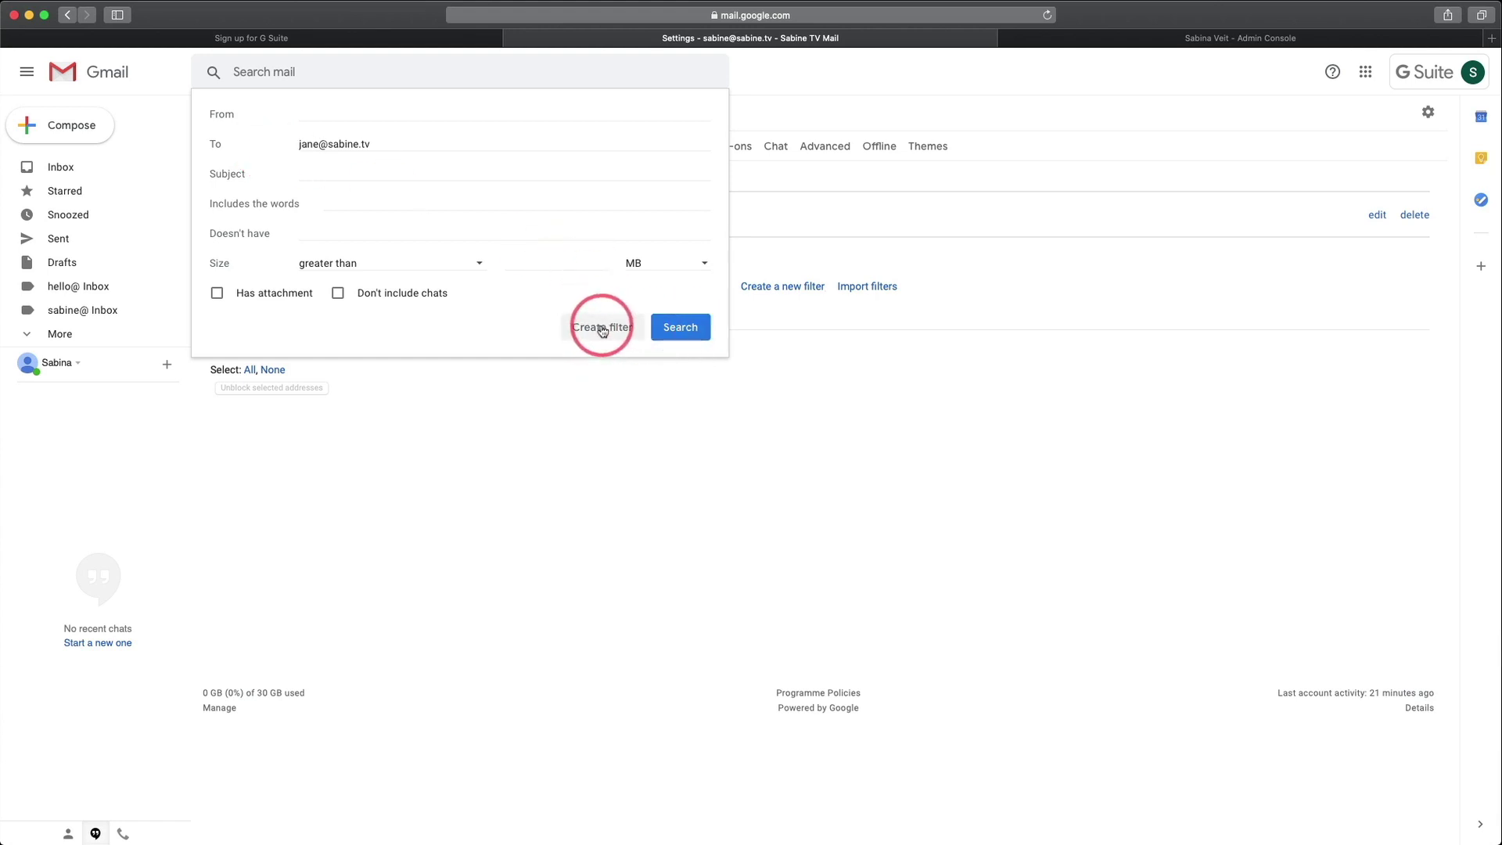
- Make the filter skip the Inbox and apply a label, choosing New label…
drag(222, 173, 217, 154)
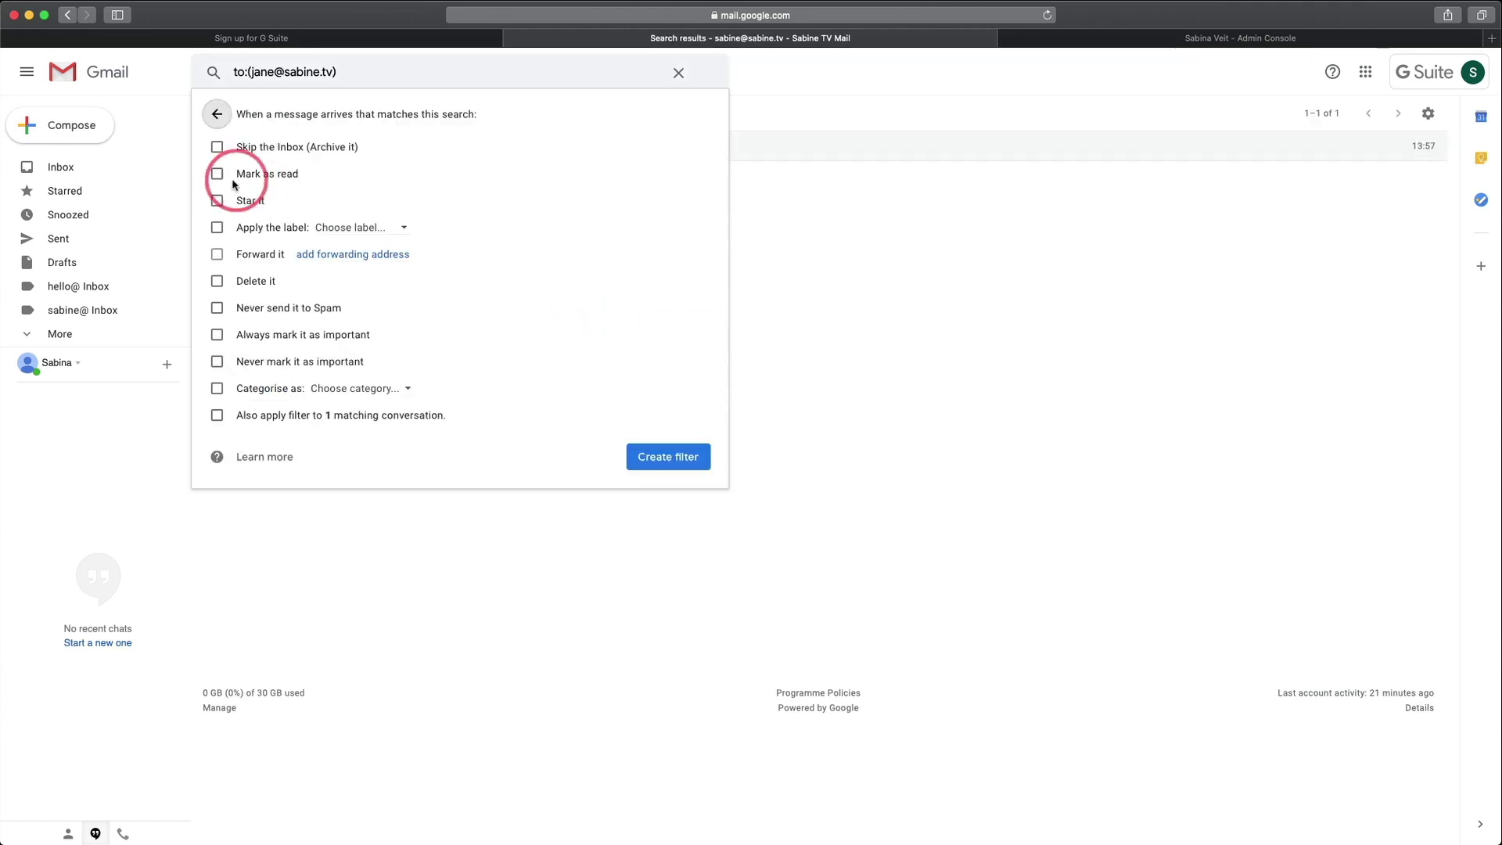
click(218, 154)
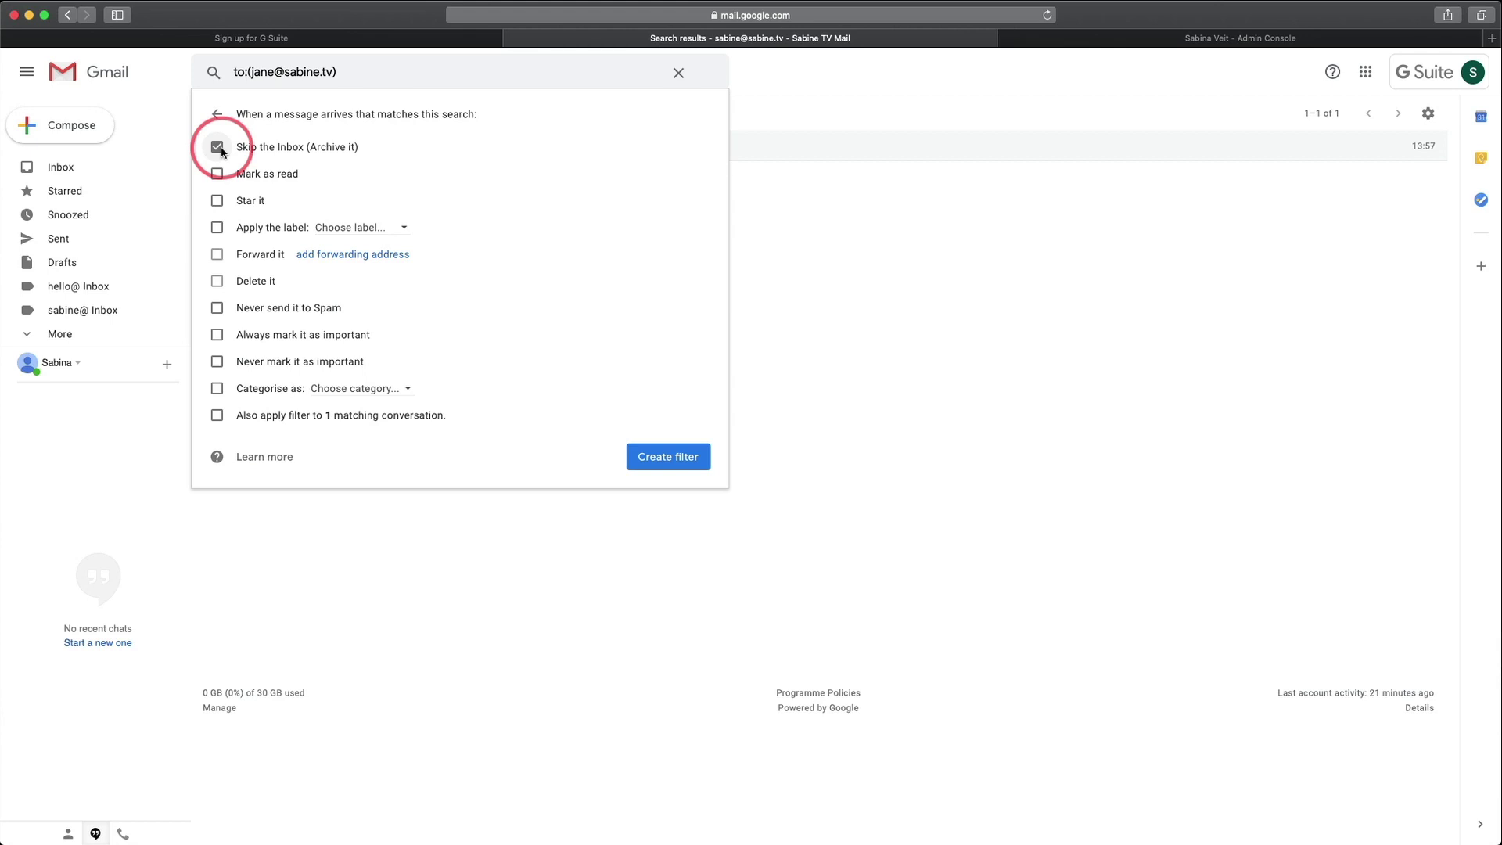
click(218, 229)
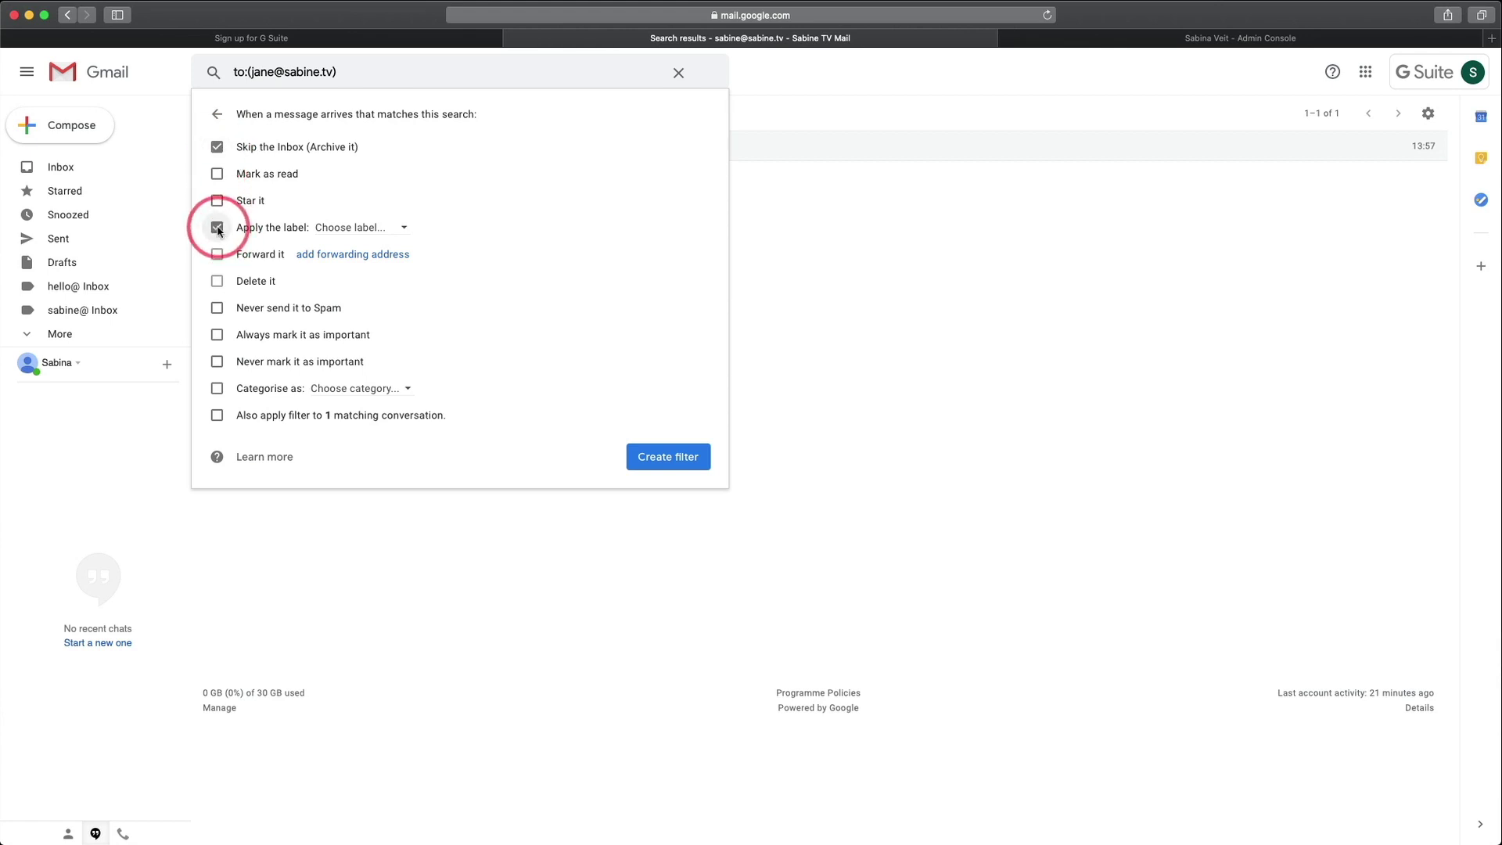
click(352, 229)
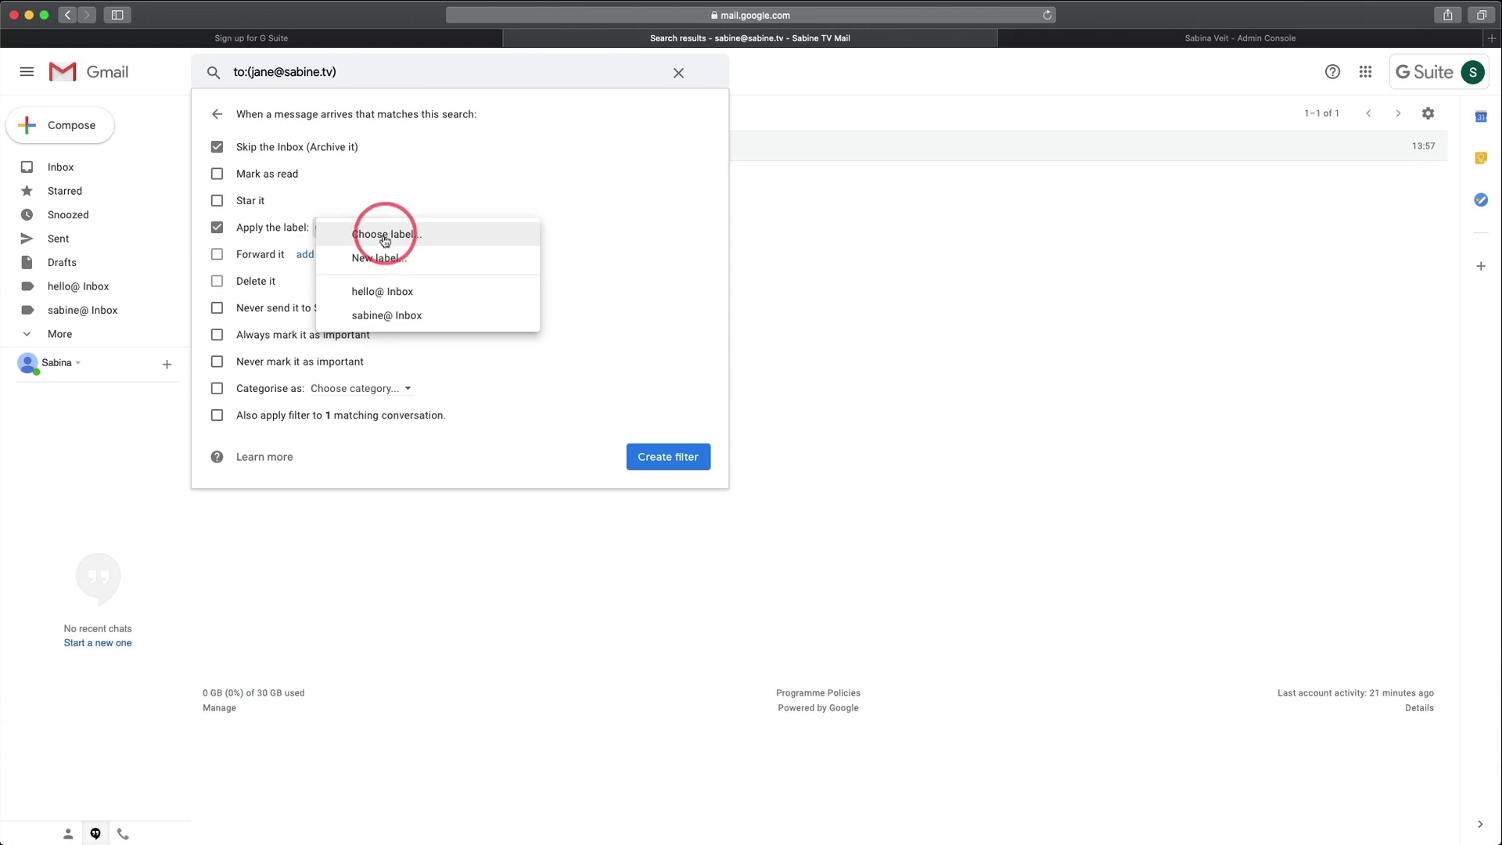
click(381, 259)
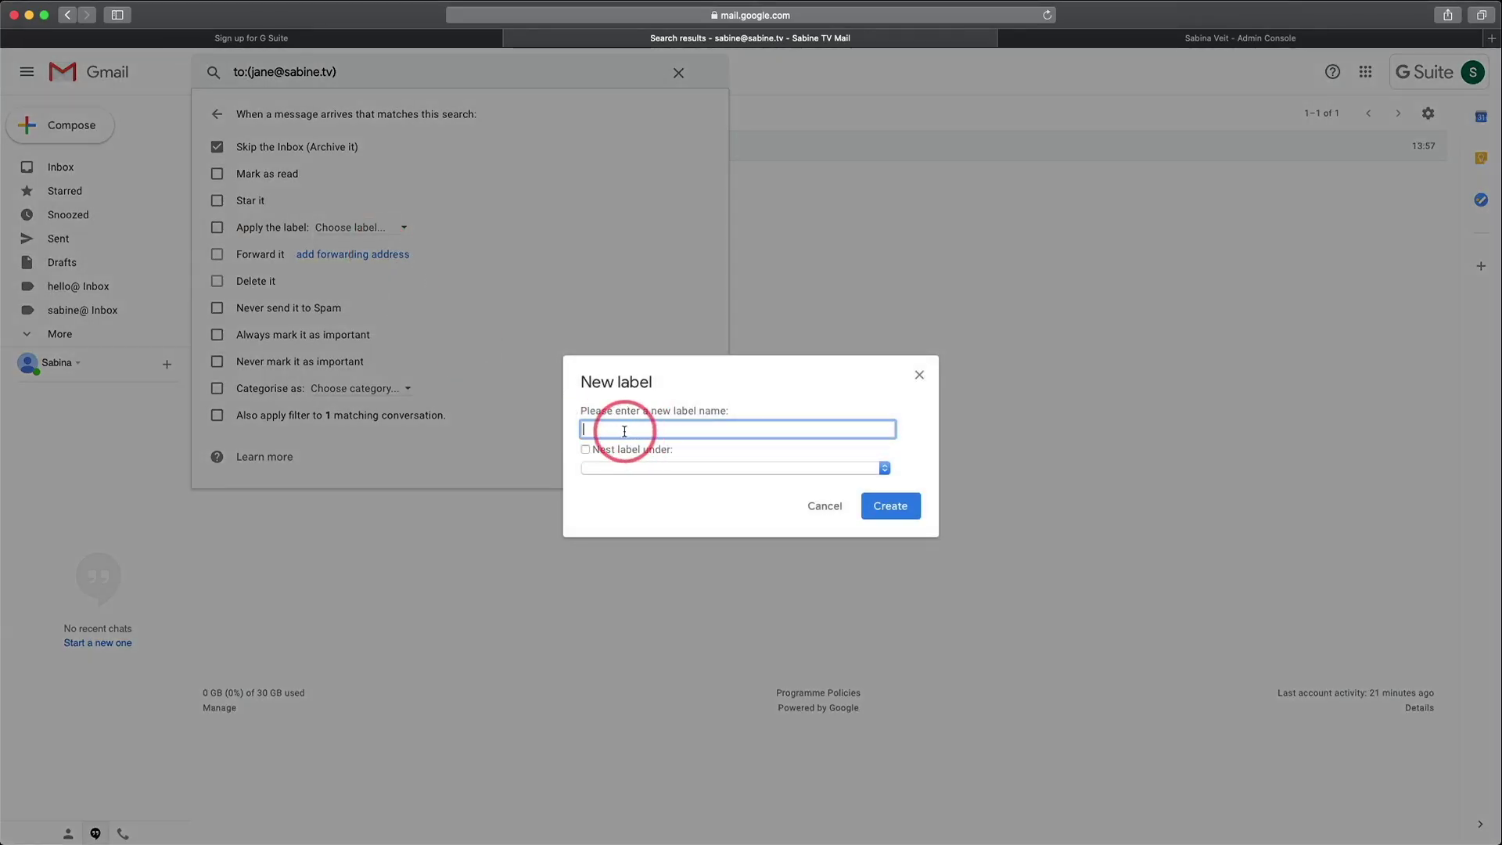
text(jane)
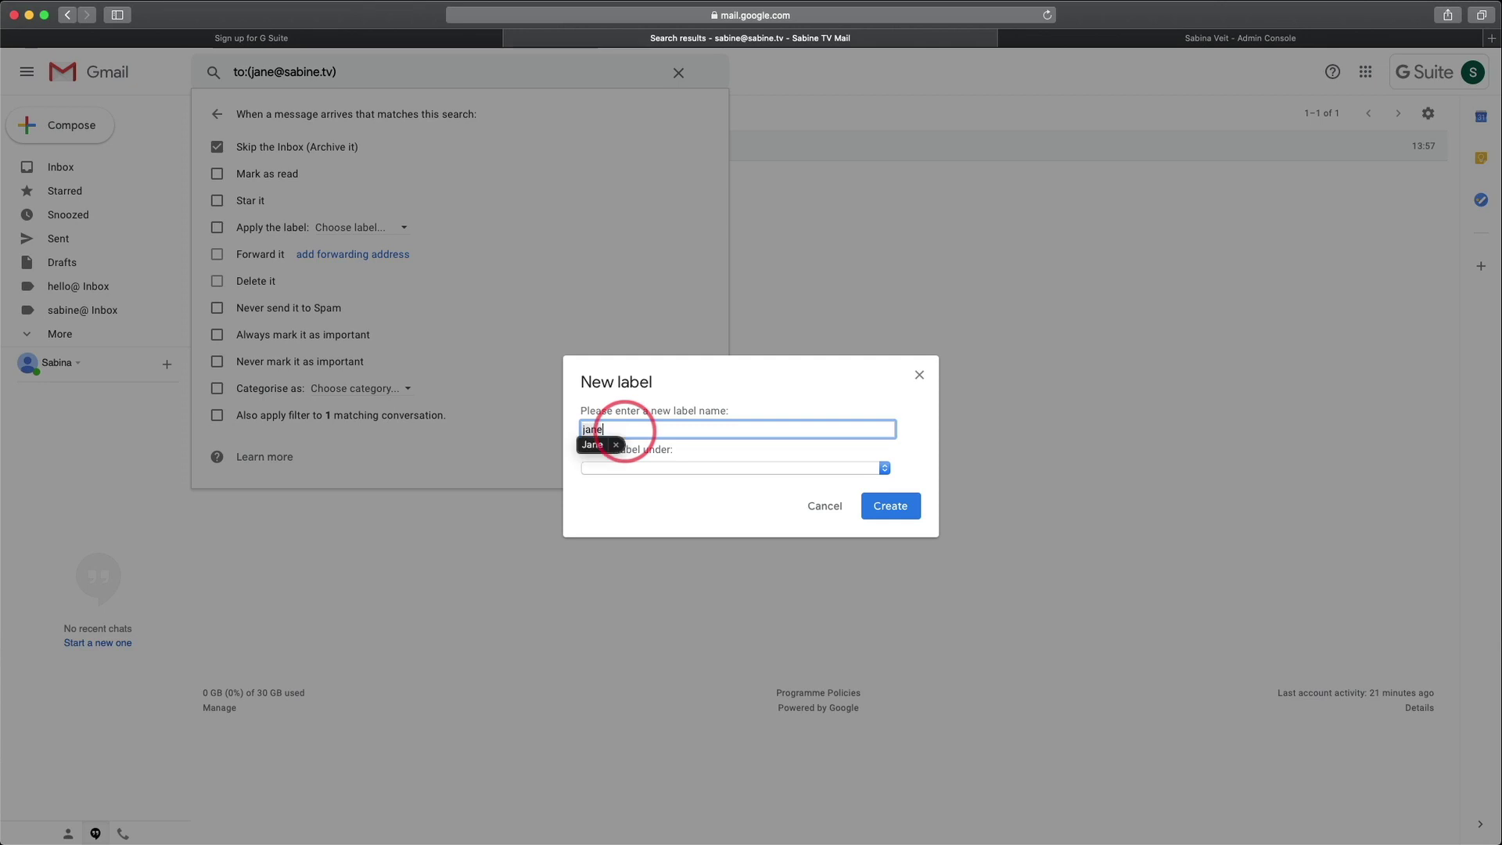
text(@)
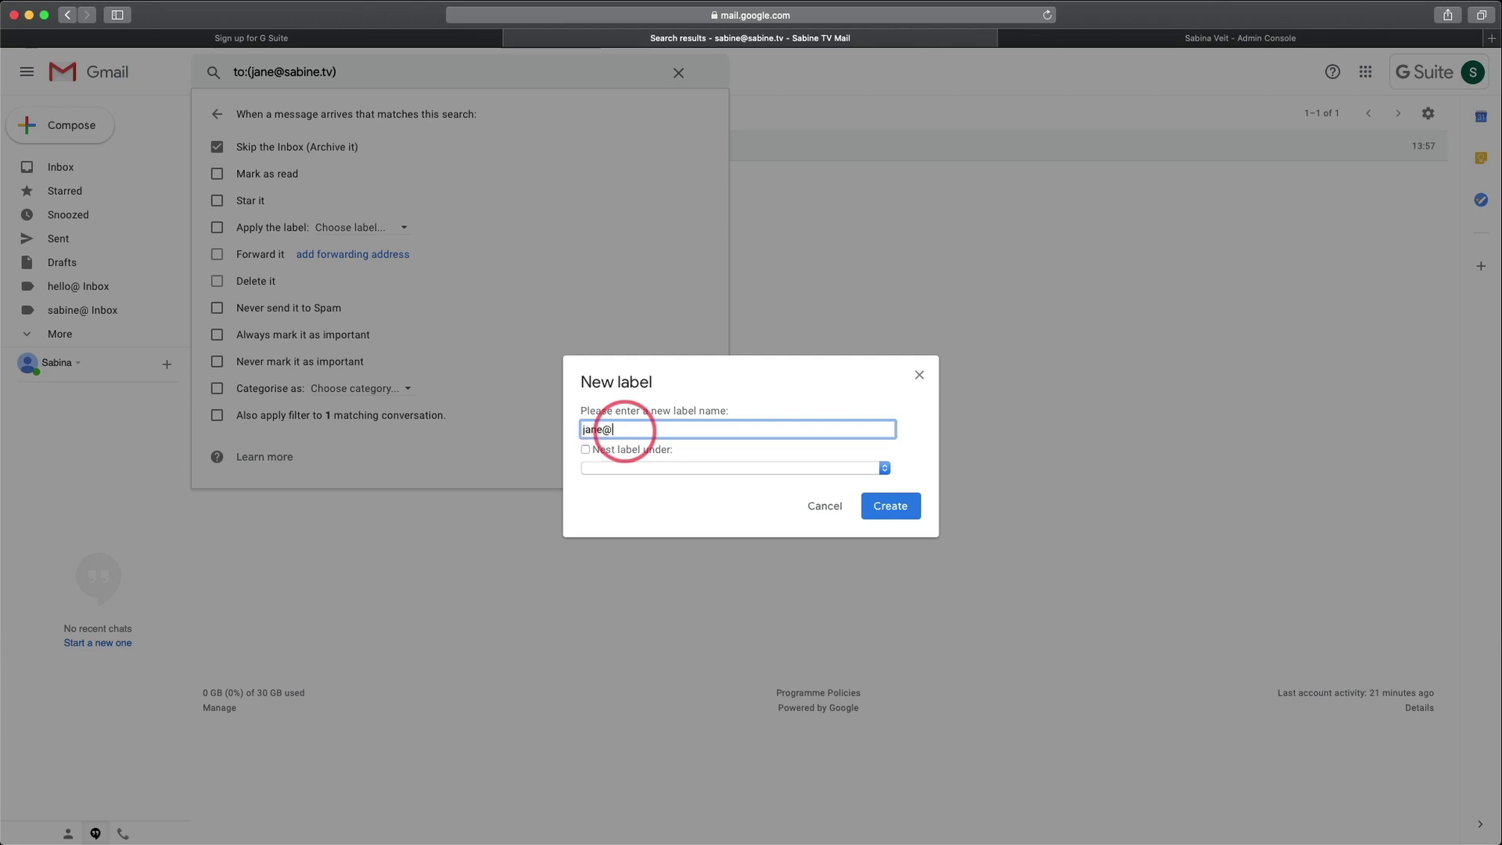
text( Inb)
text(ox)
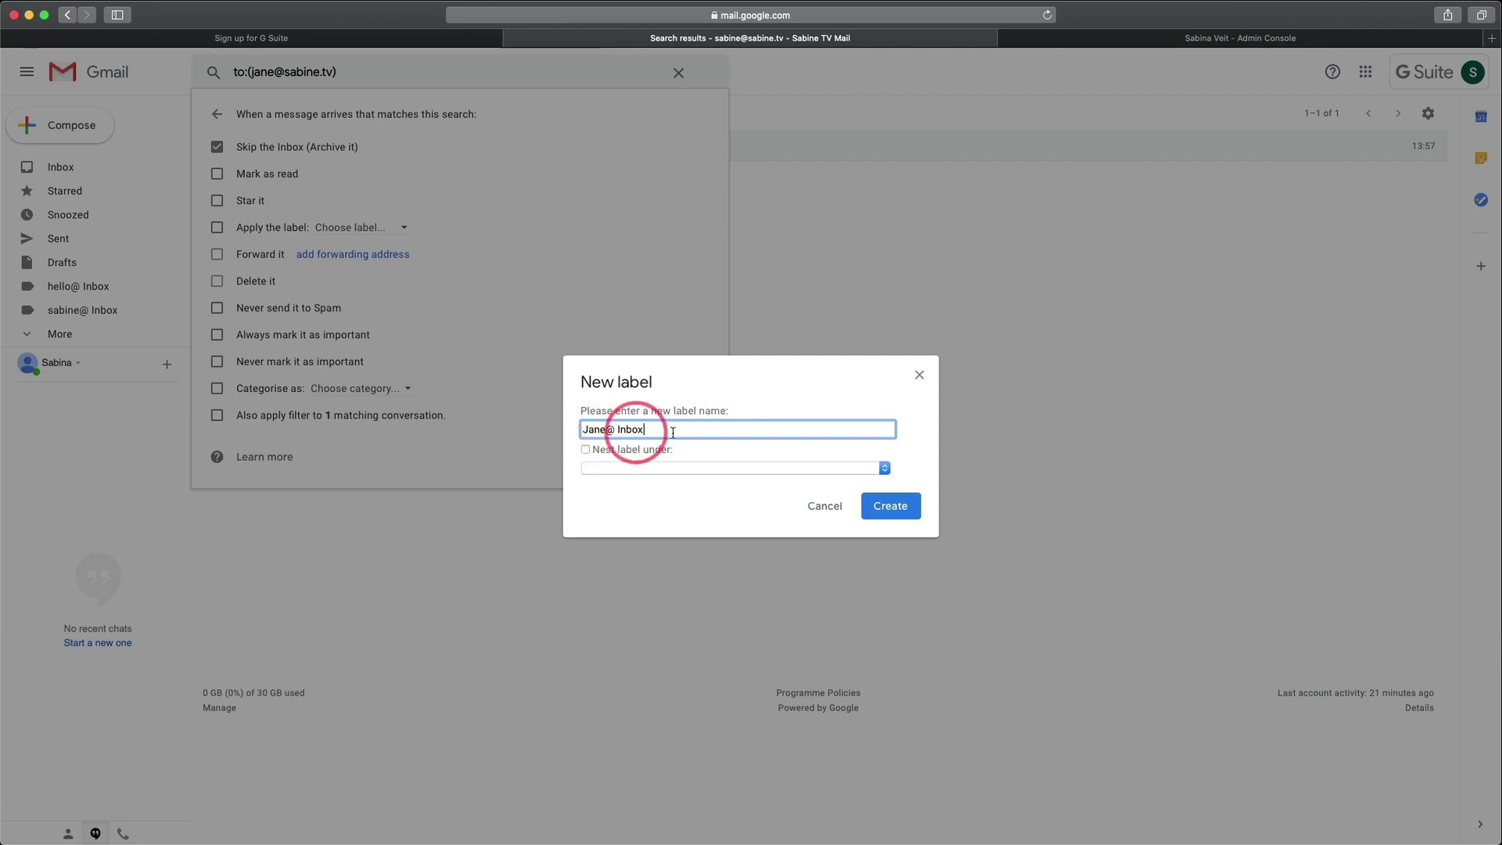
click(899, 507)
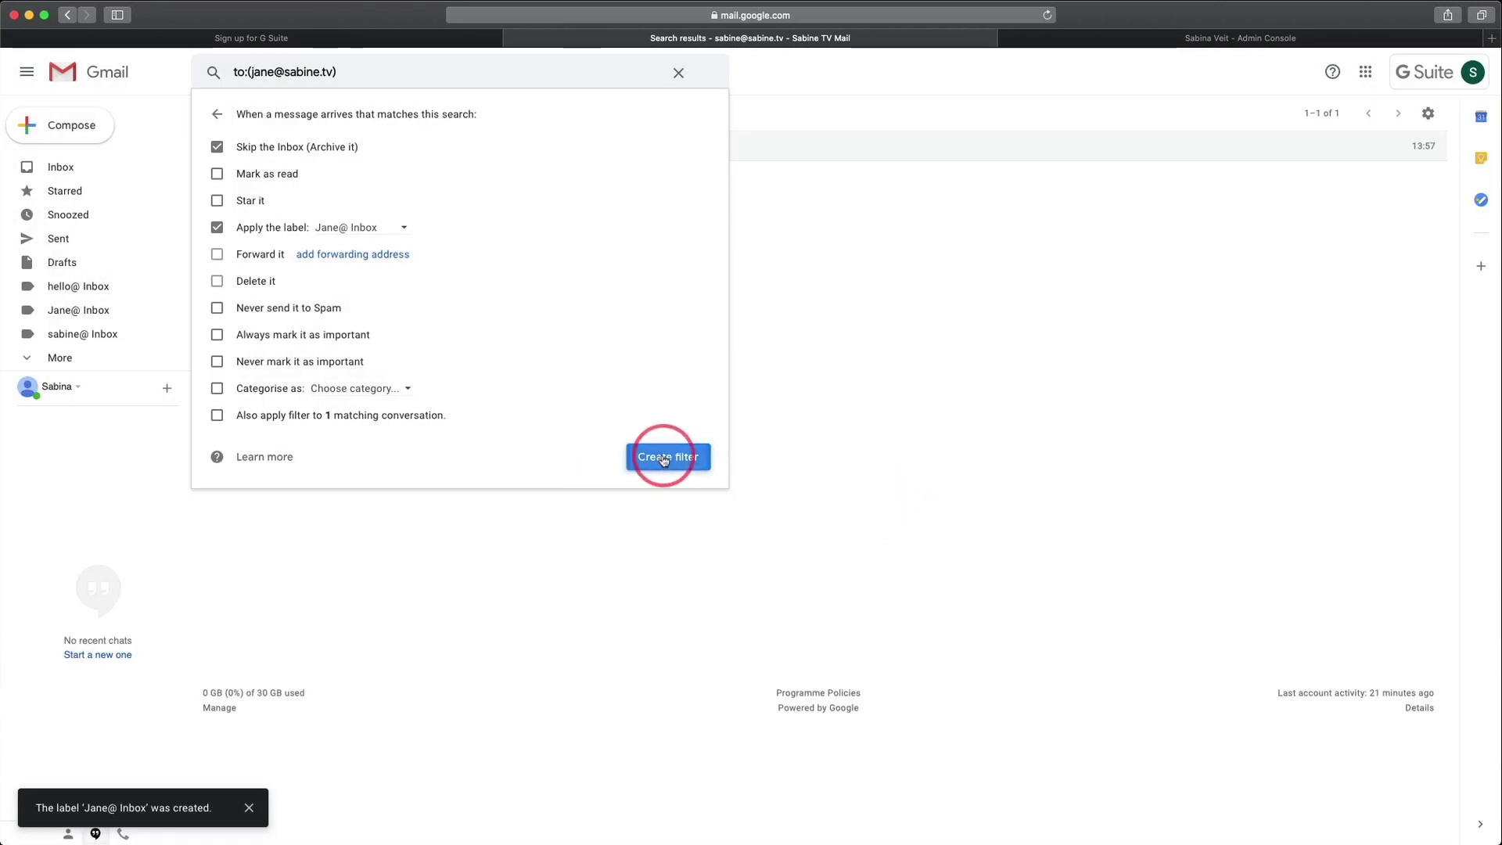
click(664, 459)
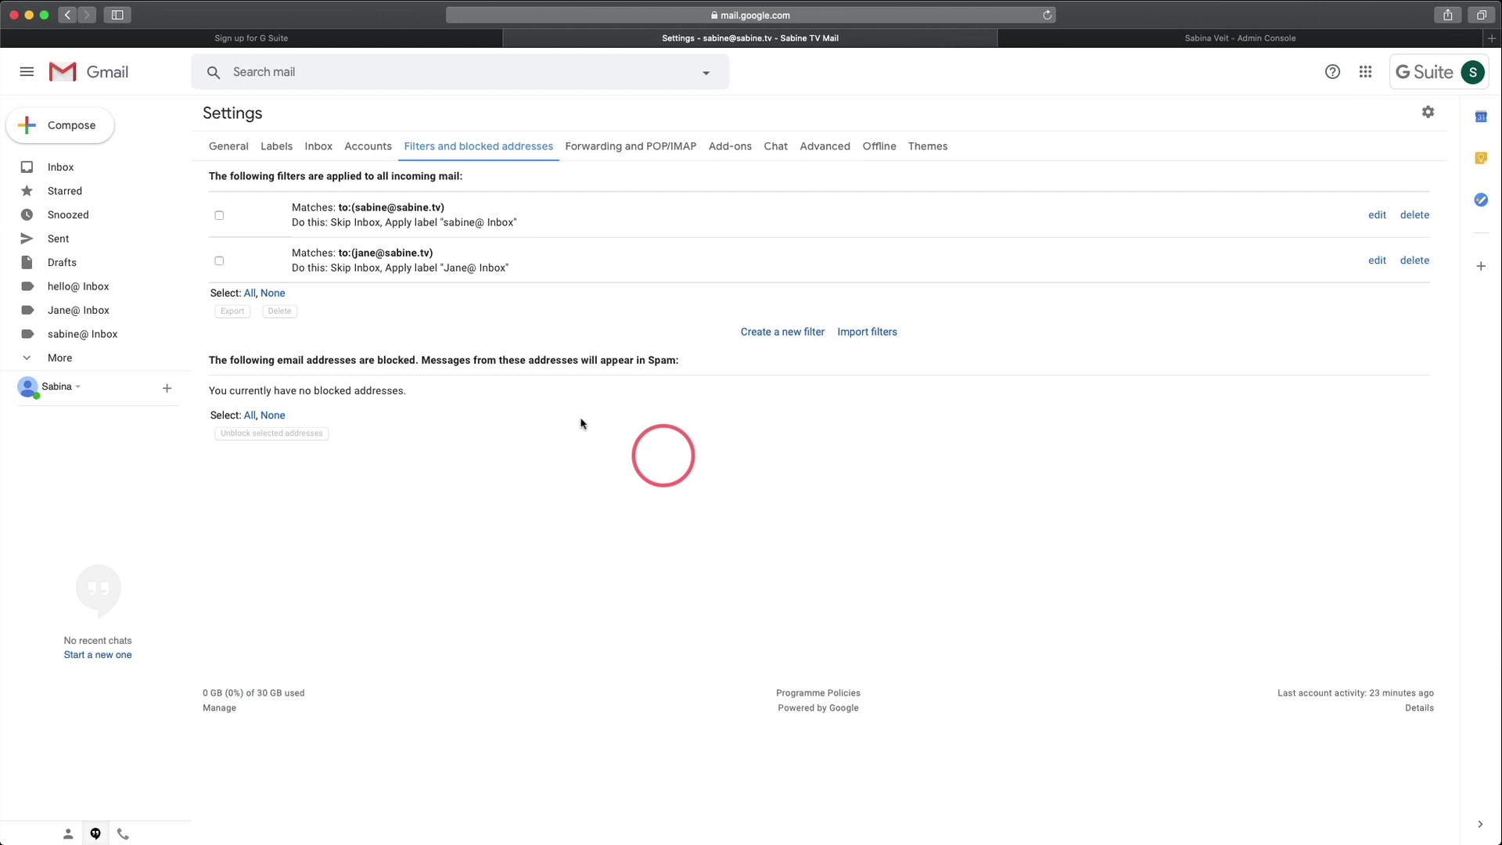
click(56, 125)
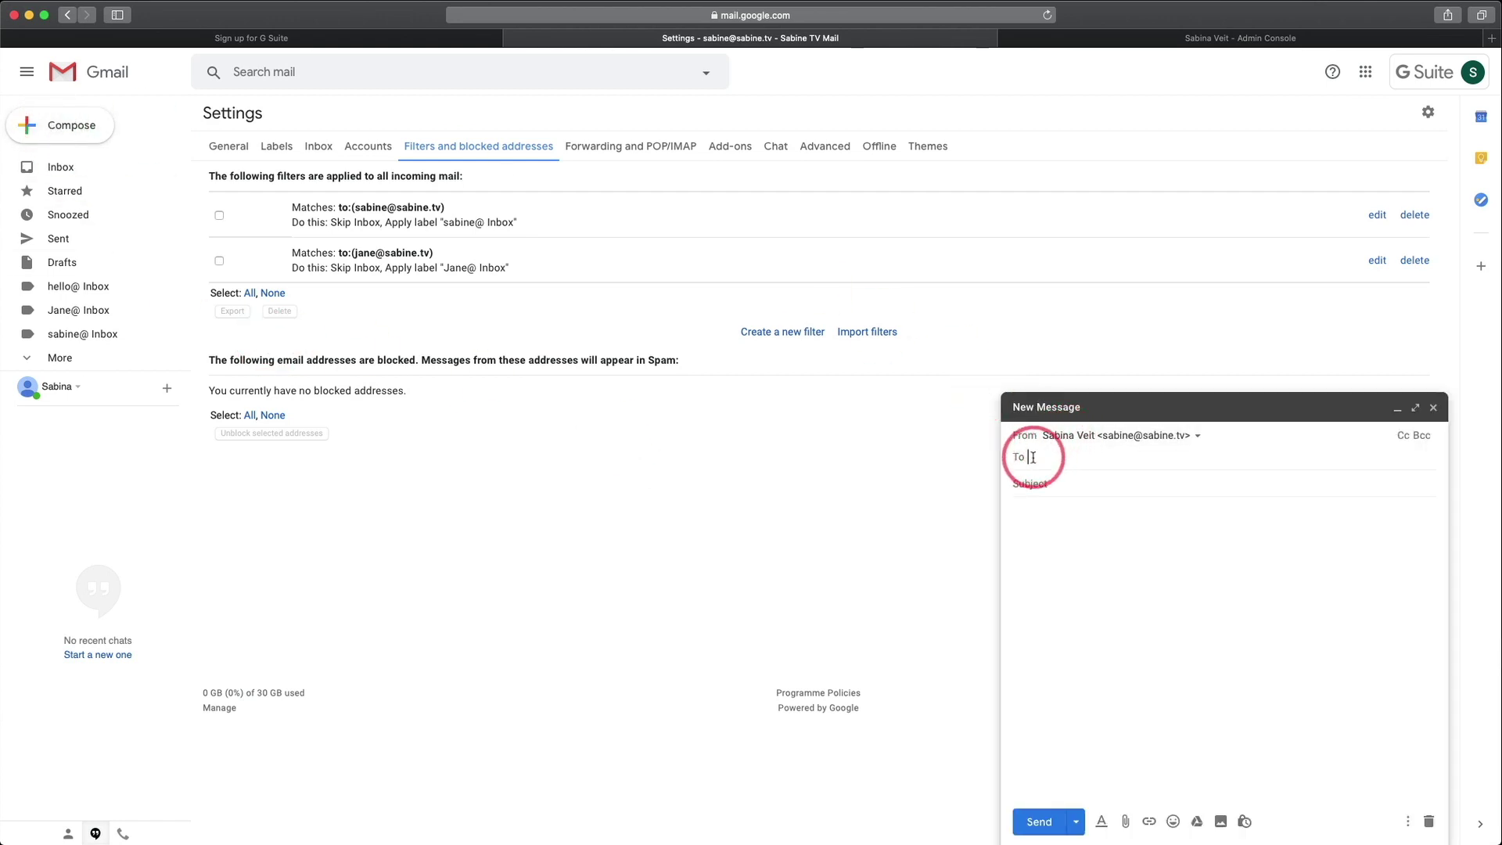
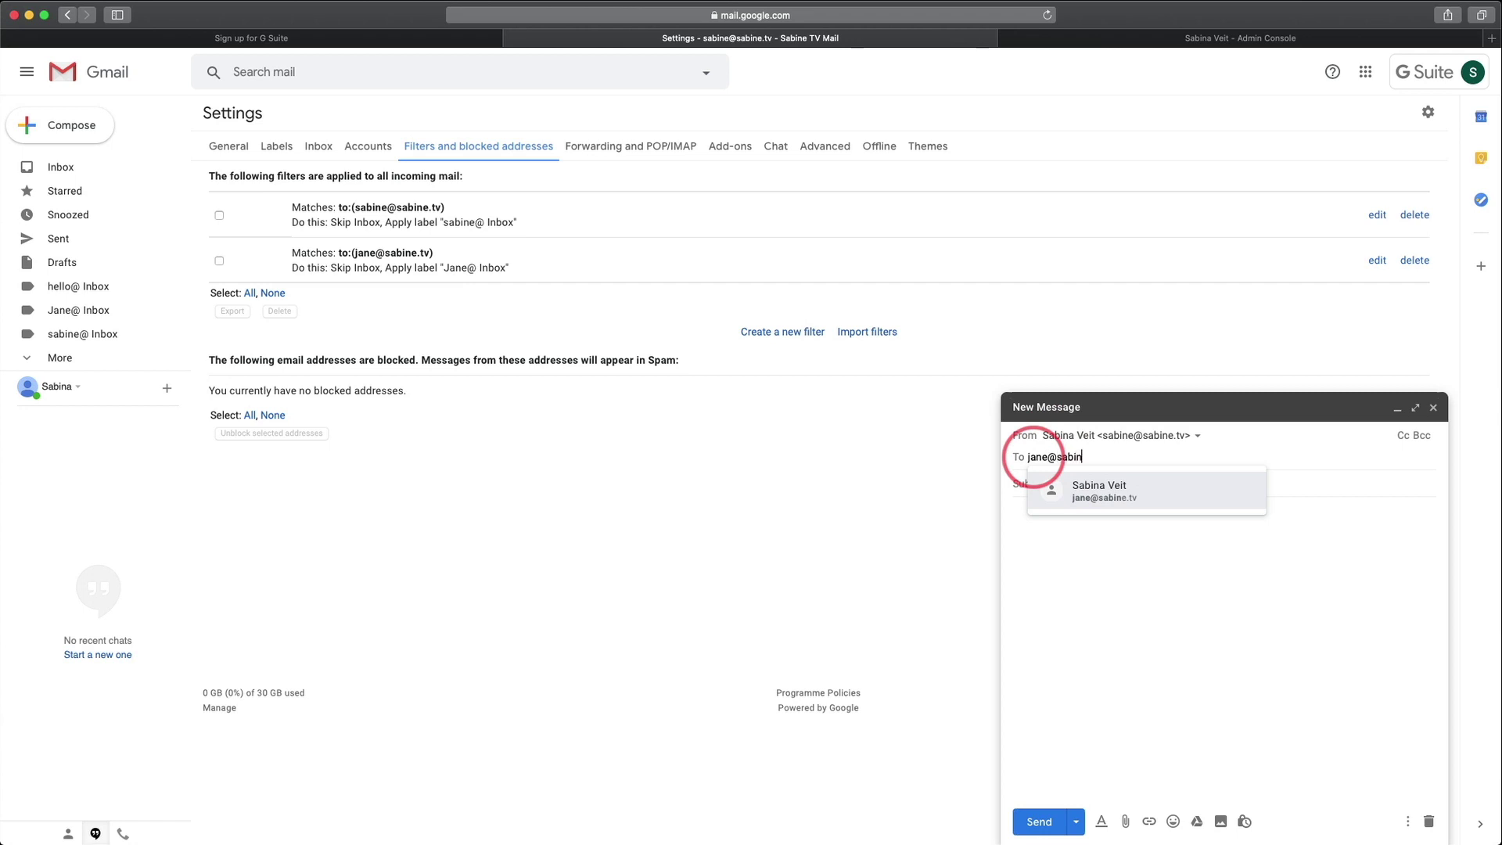
click(1099, 493)
text(Should go to newly creat)
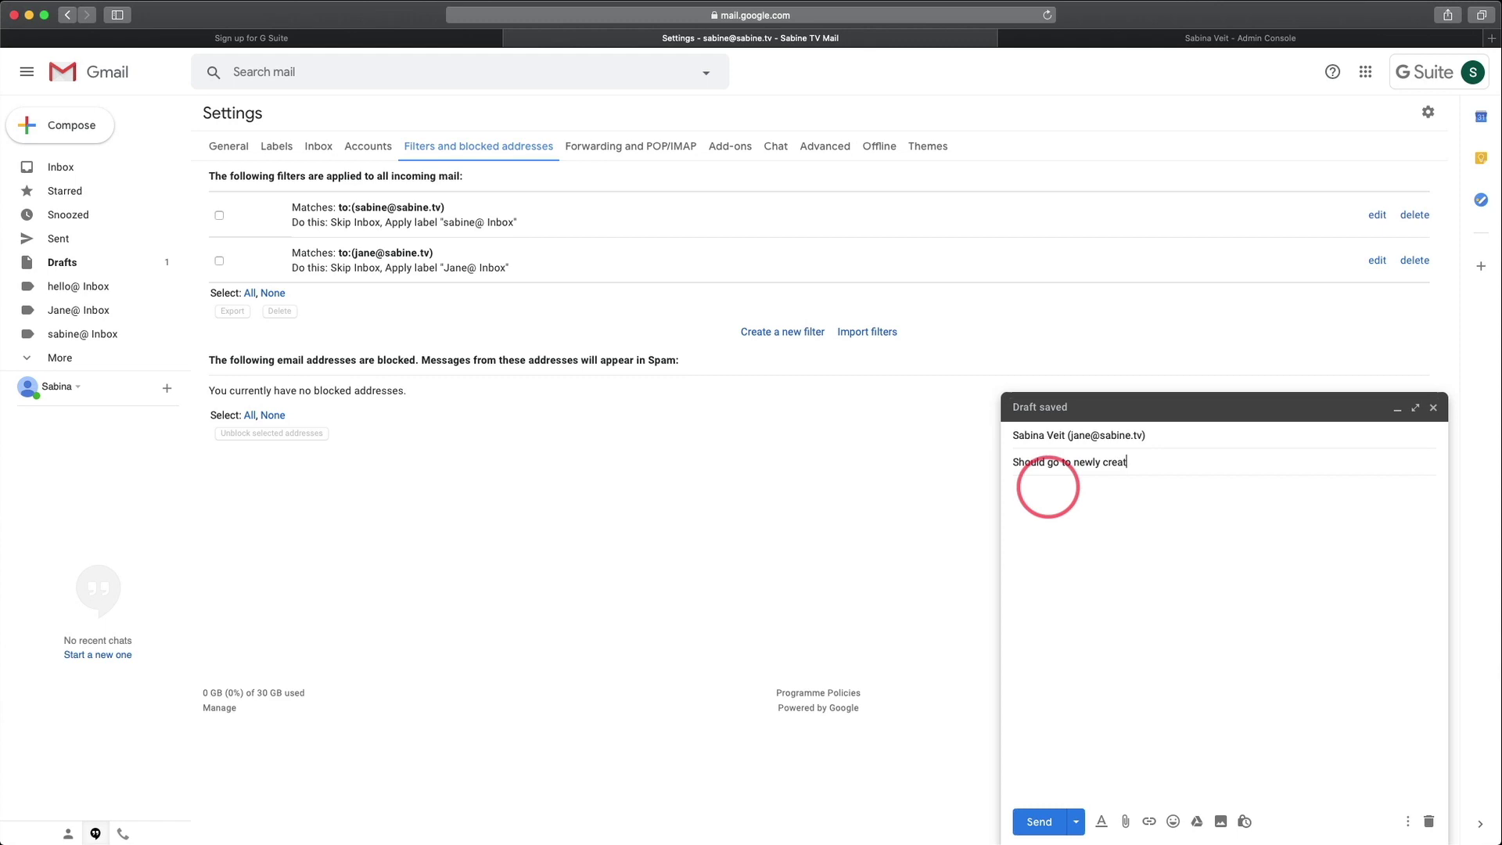
text(ed )
text(nbo)
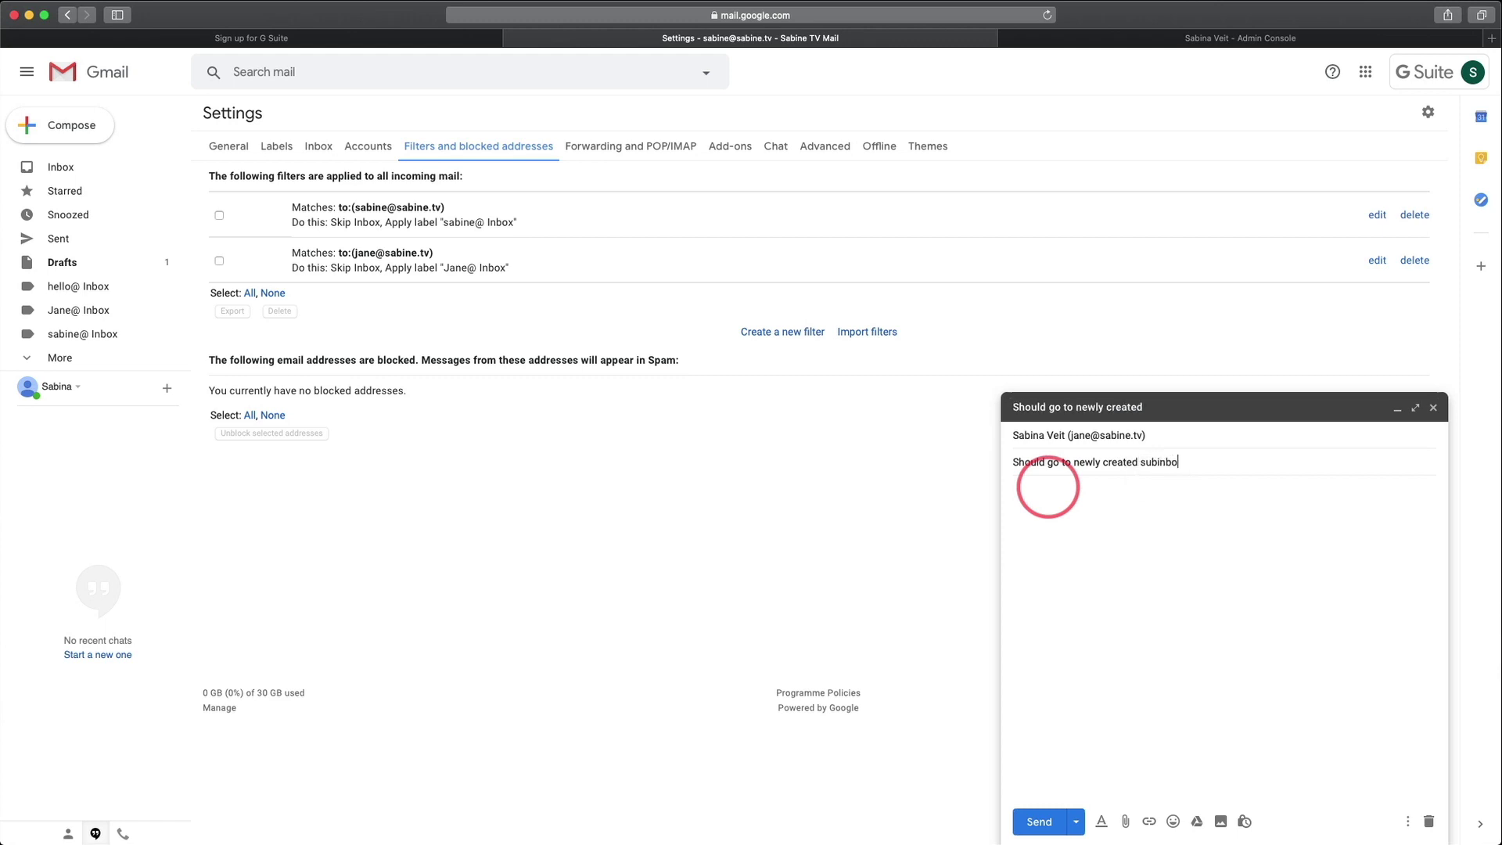
text(x)
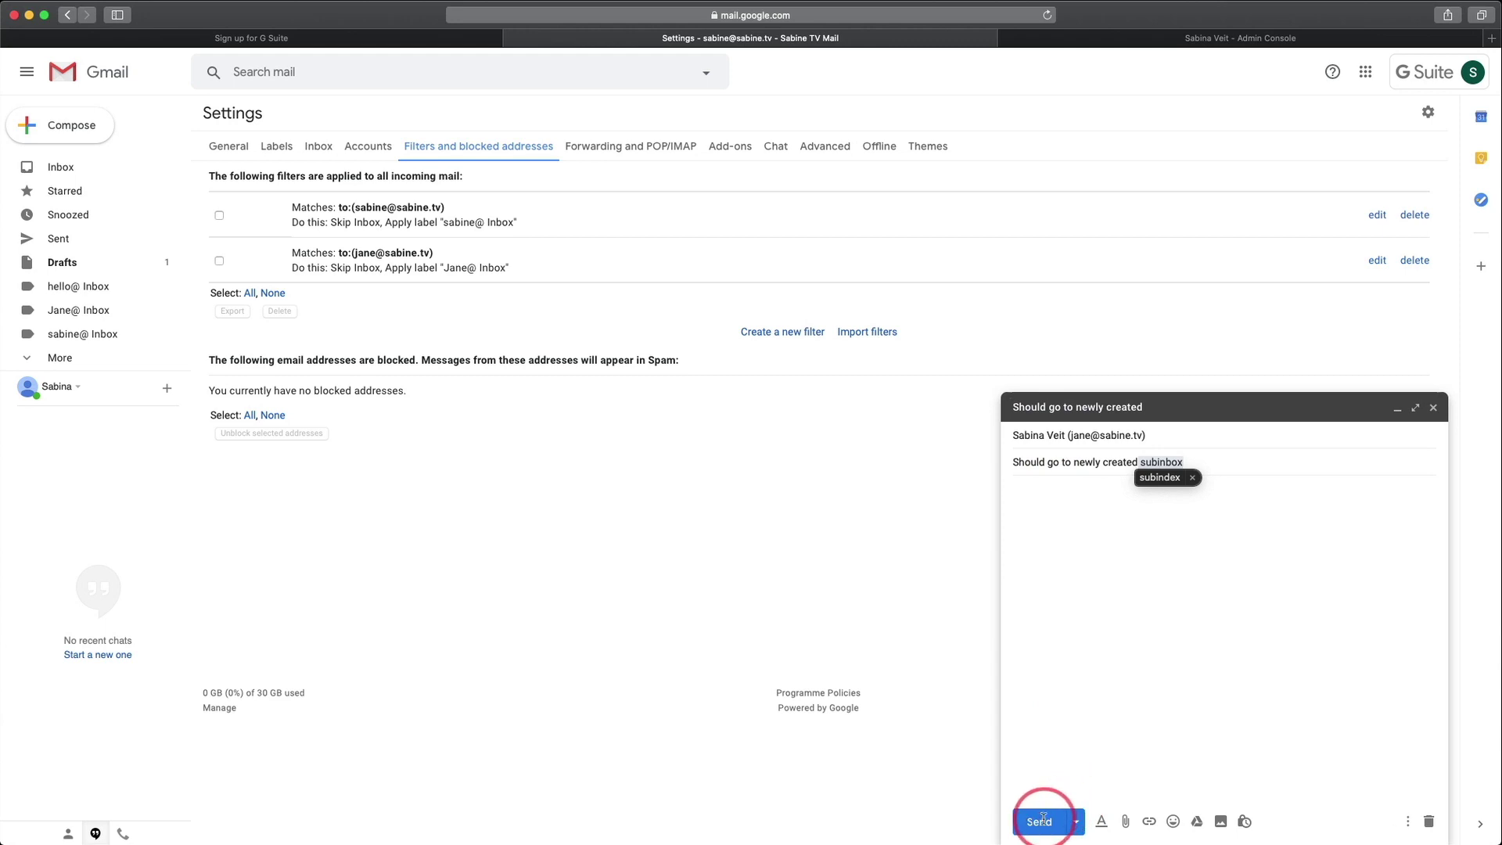
click(1042, 819)
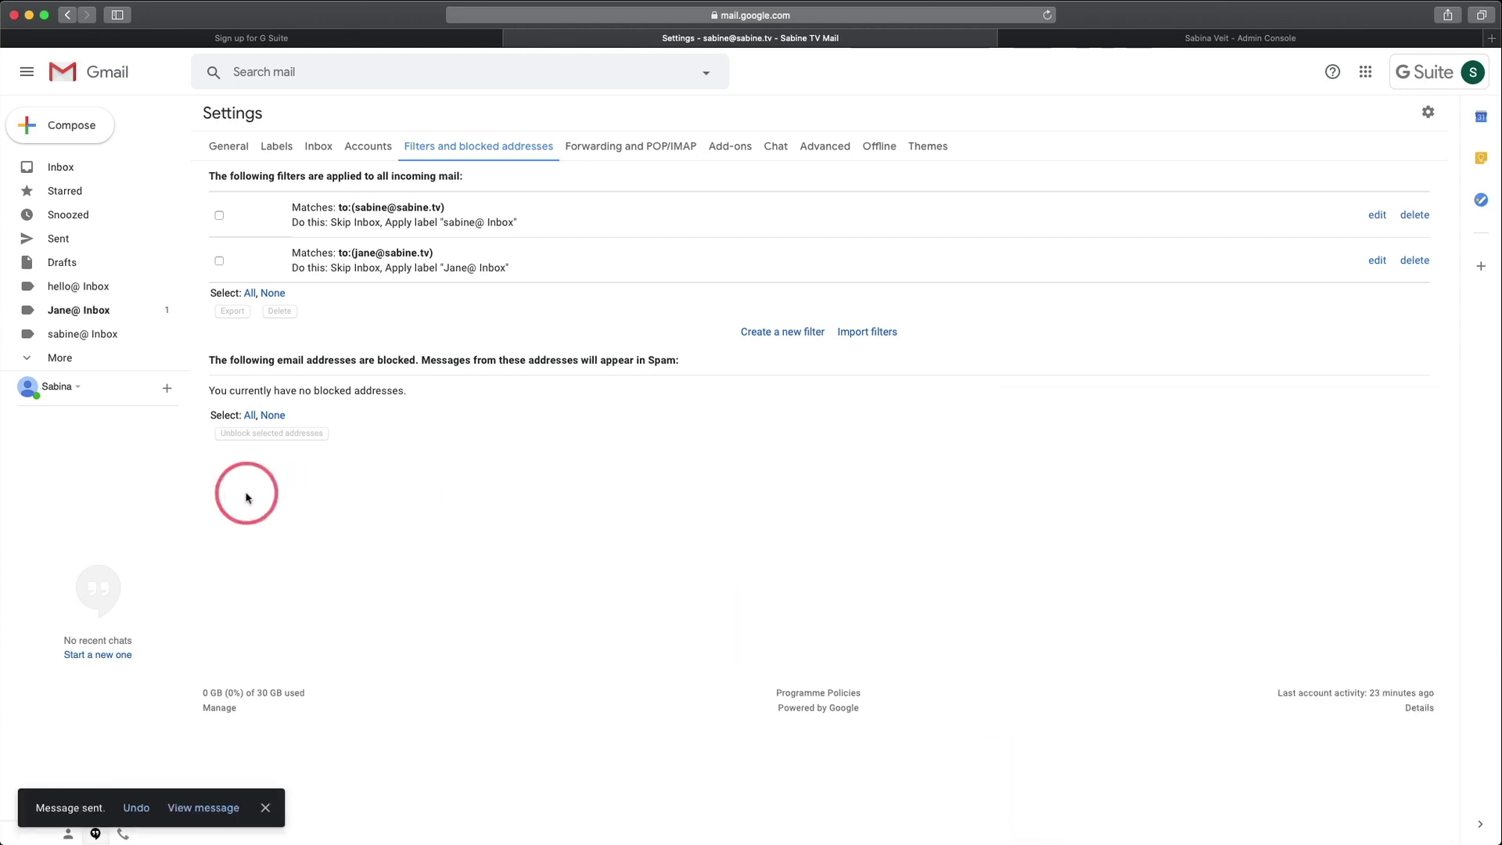
mouse_move(78, 310)
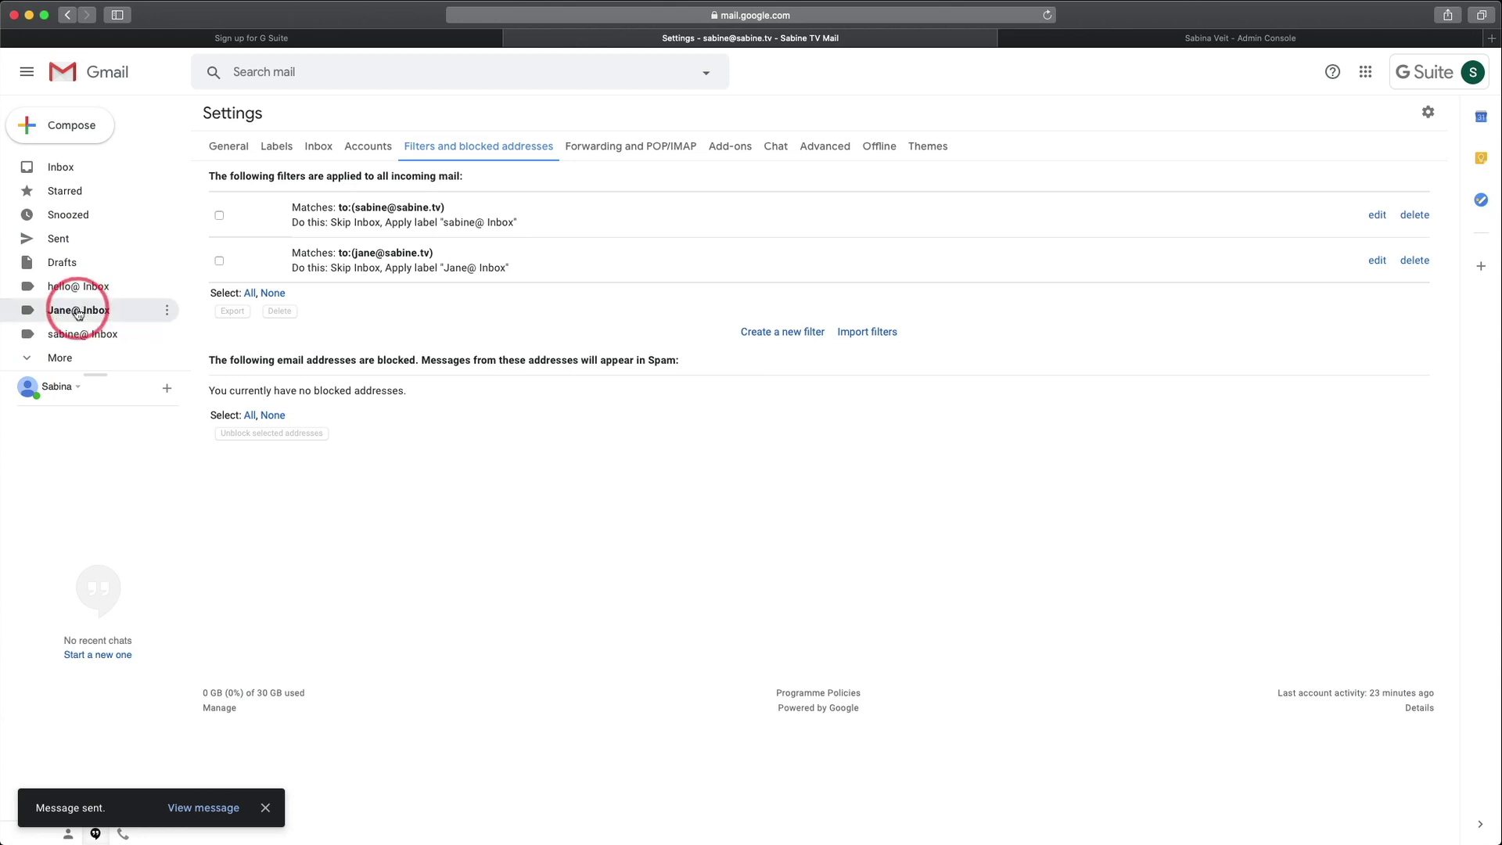
click(83, 311)
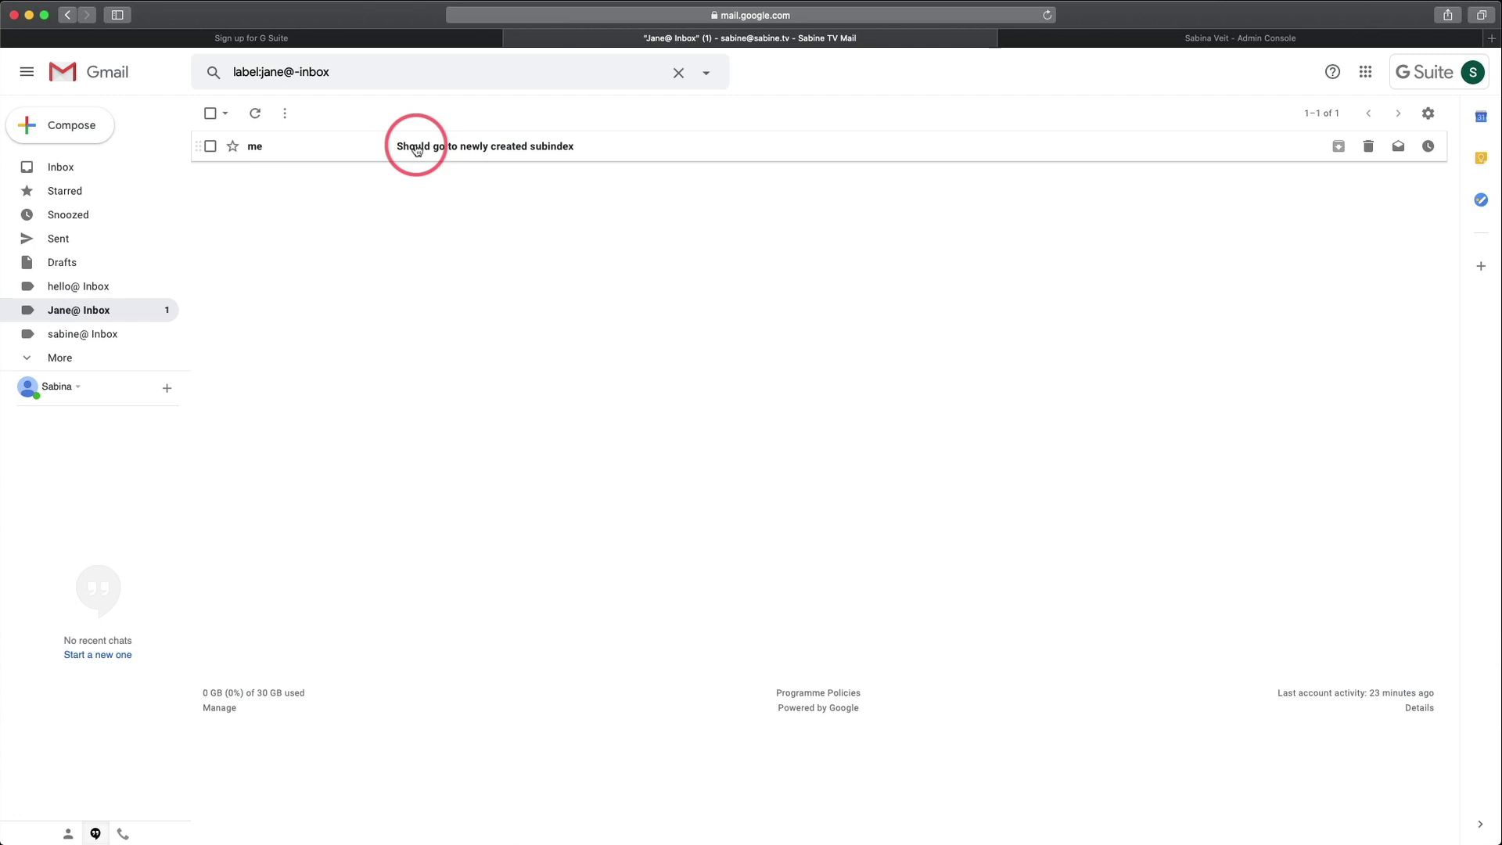
- Check the main inbox lacks the test email, then reopen the Jane@ Inbox label
click(59, 165)
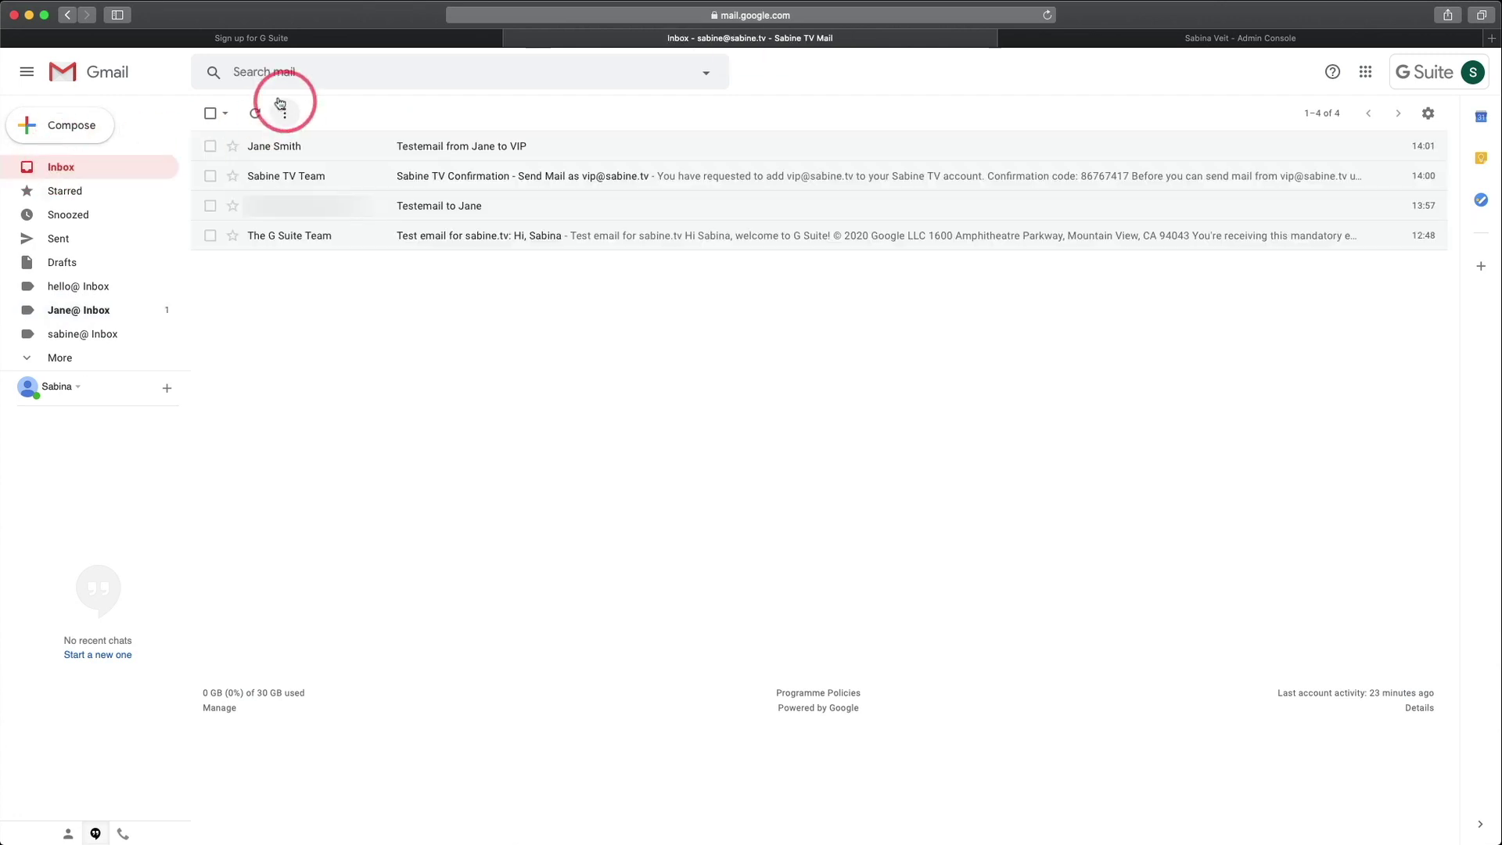
click(92, 307)
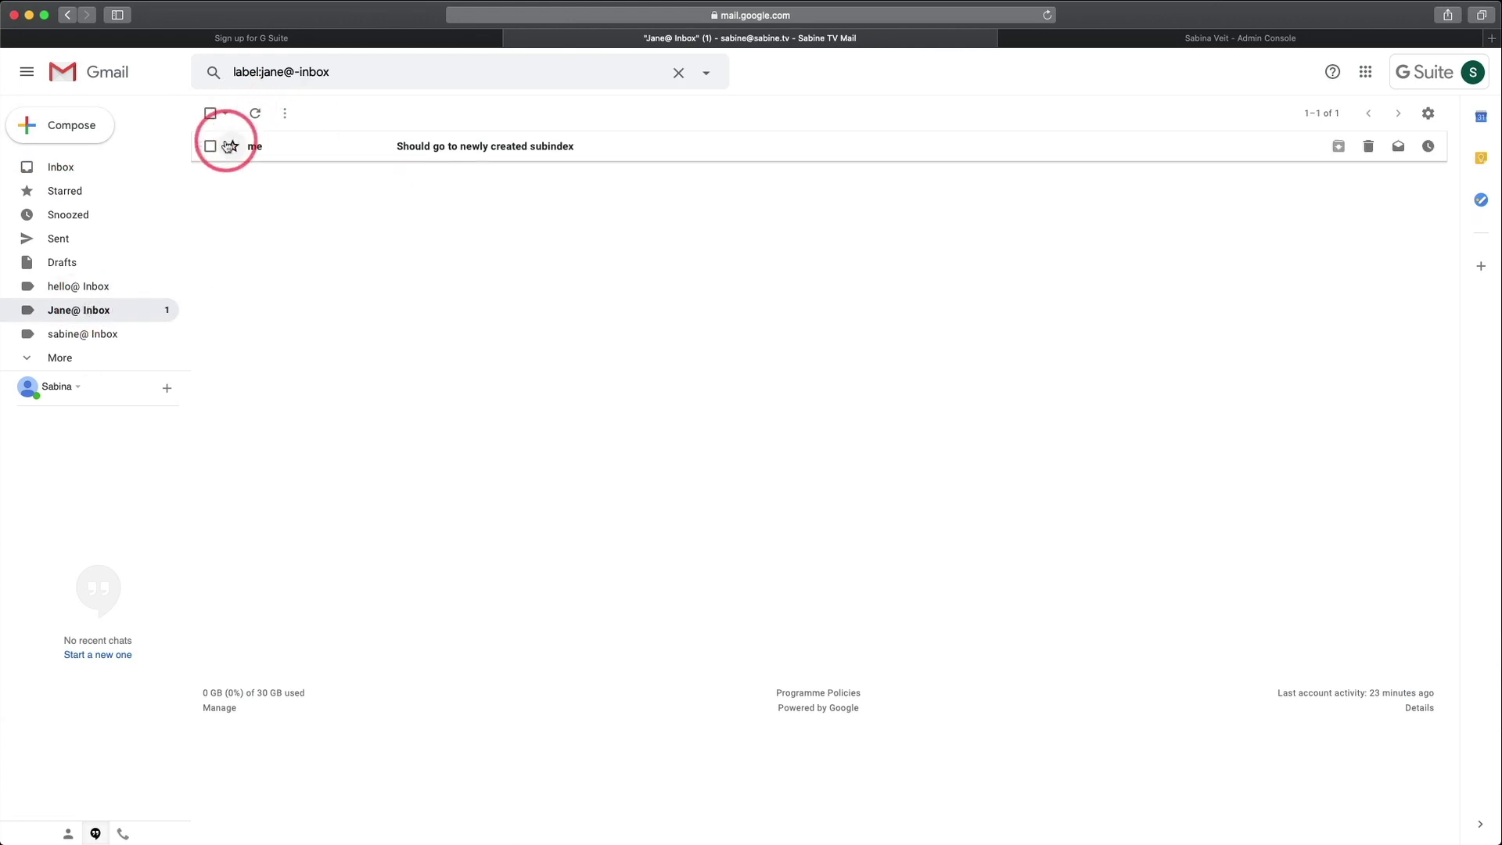